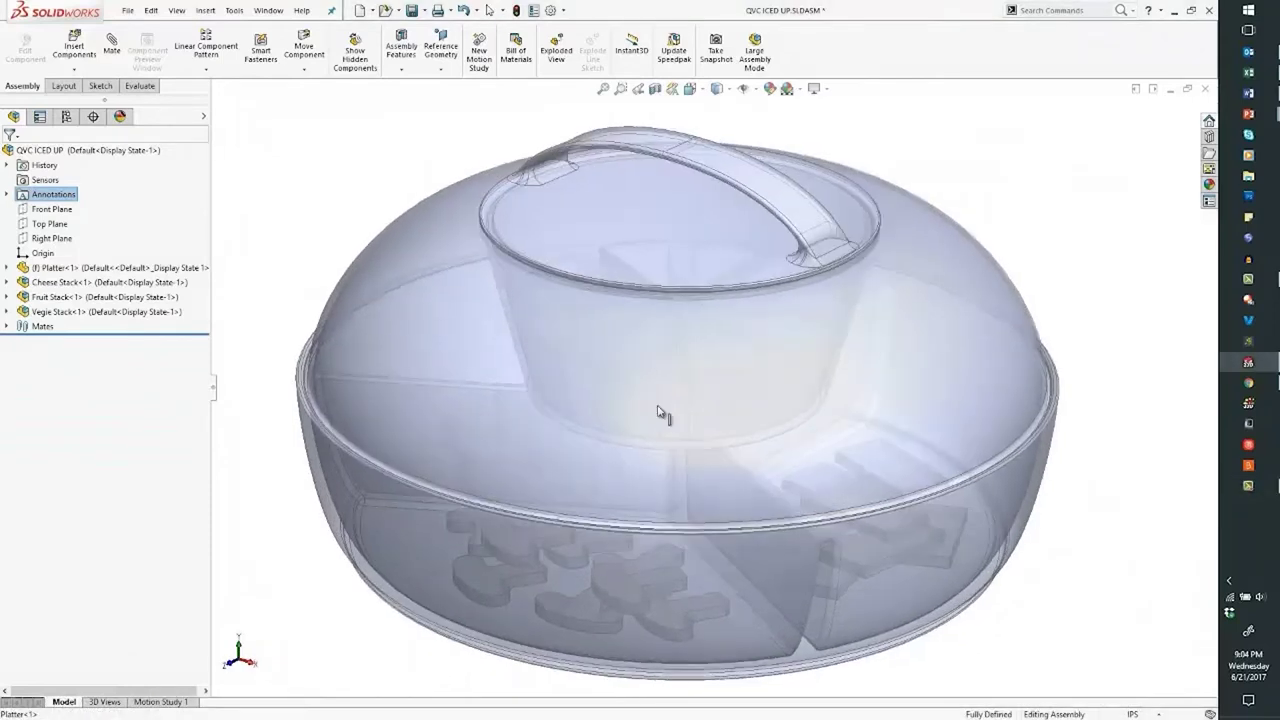
Hide the Platter component to examine the food stacks inside it, and show it again
{"action": "left_click", "coordinate": [622, 260]}
{"action": "right_click", "coordinate": [622, 260]}
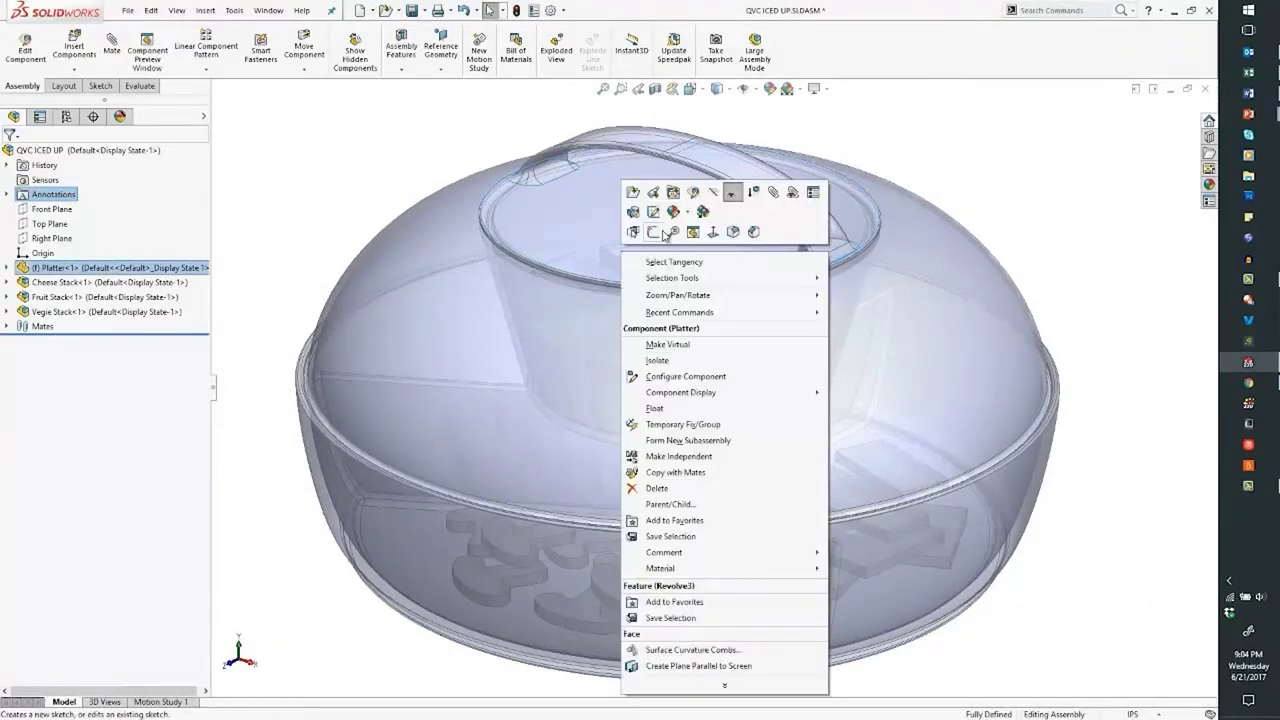
{"action": "left_click", "coordinate": [810, 188]}
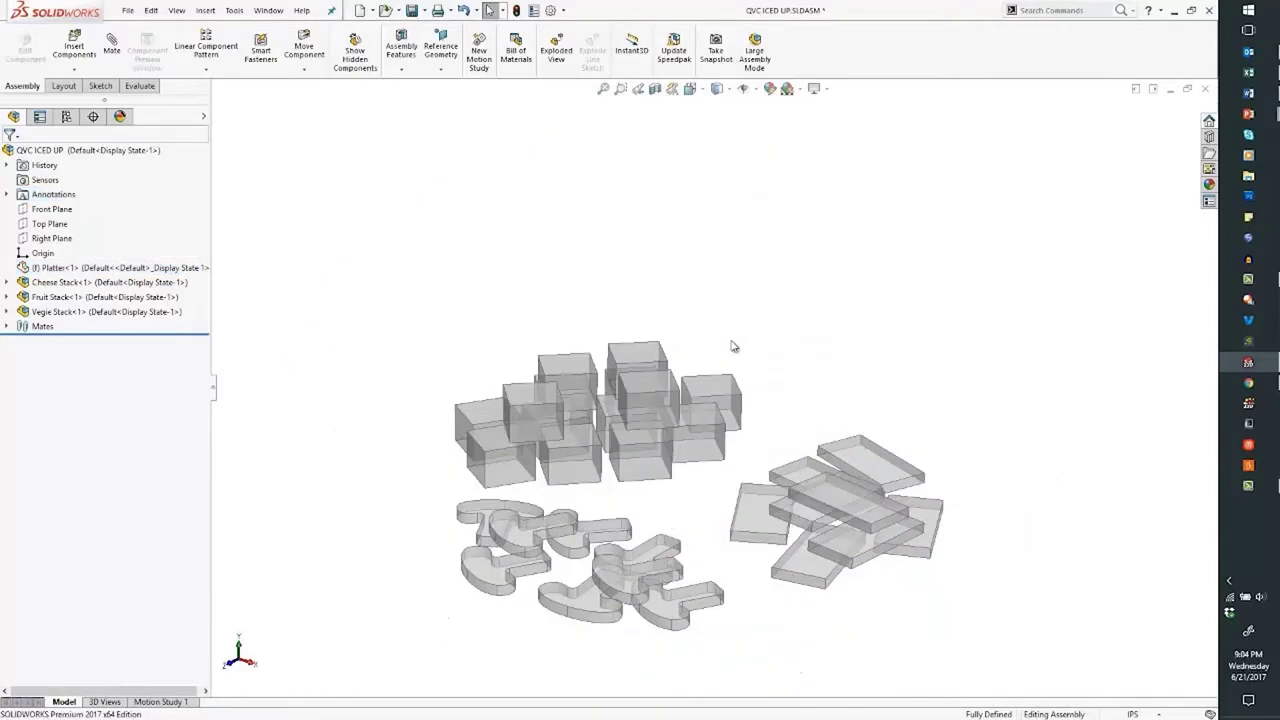
{"action": "middle_click_drag", "start_coordinate": [734, 343], "coordinate": [720, 317]}
{"action": "right_click", "coordinate": [183, 268]}
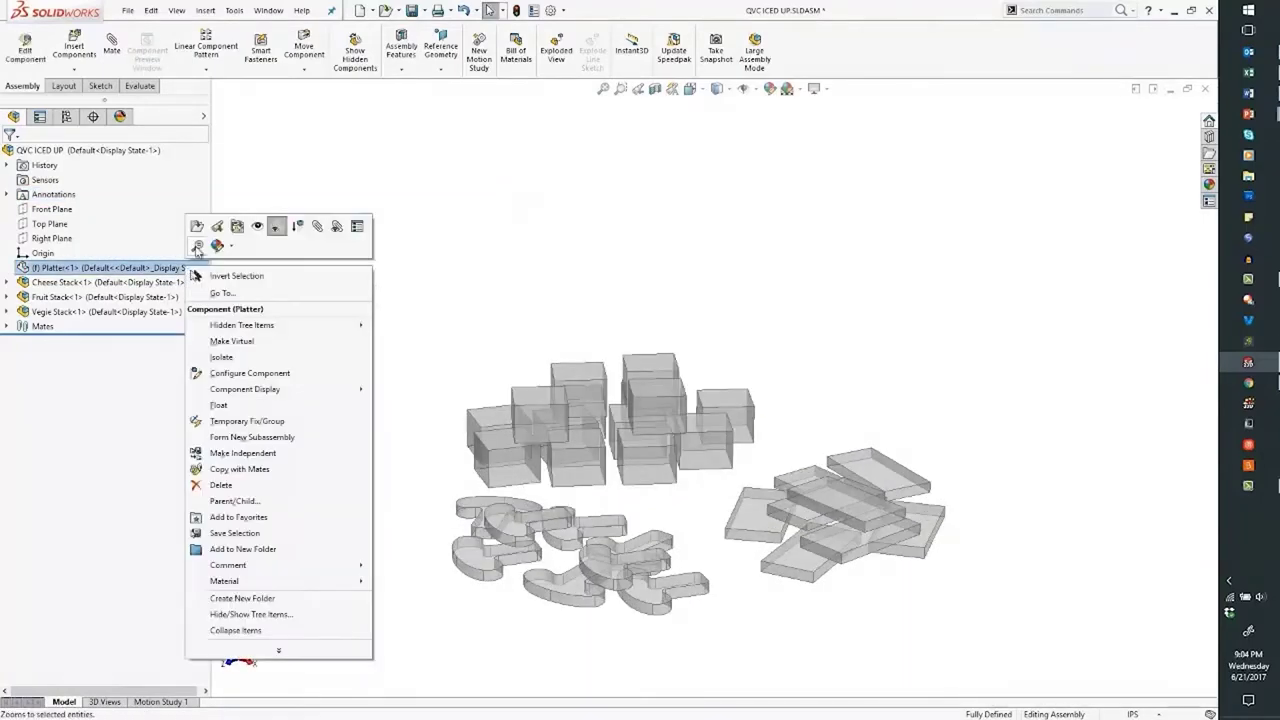
{"action": "left_click", "coordinate": [258, 227]}
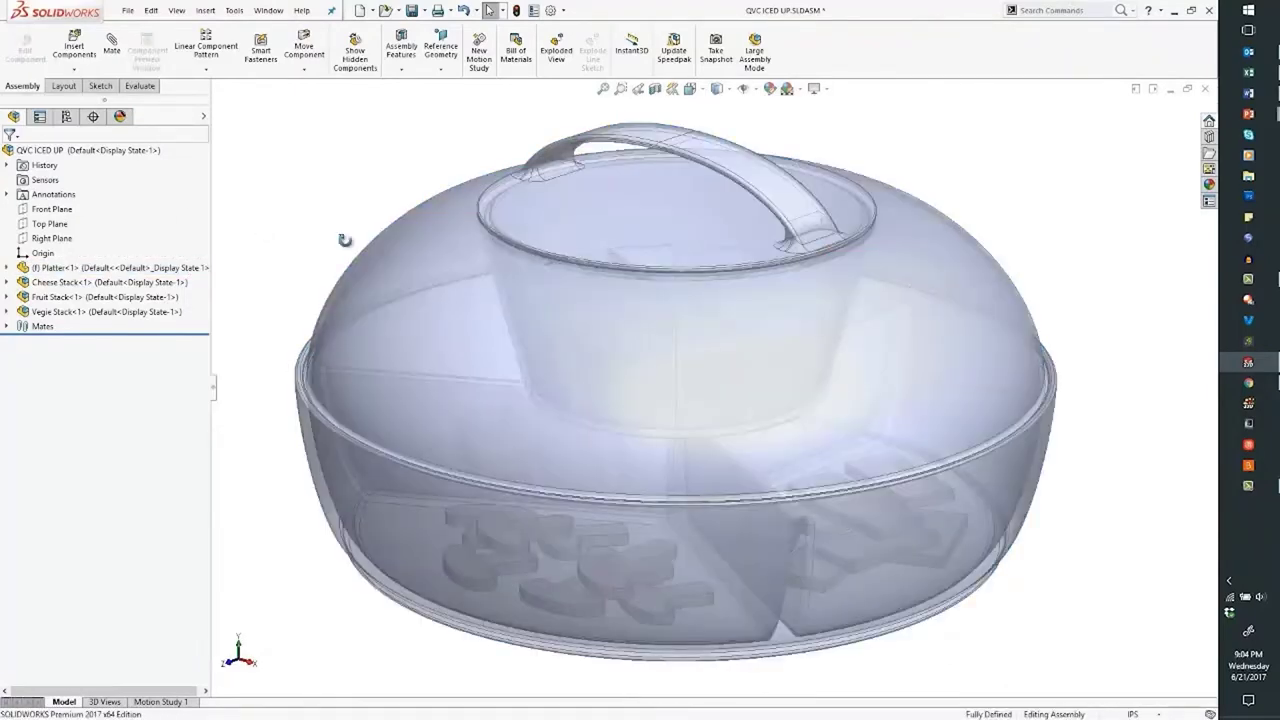
{"action": "mouse_move", "coordinate": [332, 223]}
{"action": "middle_mouse_down"}
{"action": "mouse_move", "coordinate": [352, 258]}
{"action": "mouse_move", "coordinate": [352, 300]}
{"action": "mouse_move", "coordinate": [347, 238]}
{"action": "middle_mouse_up"}
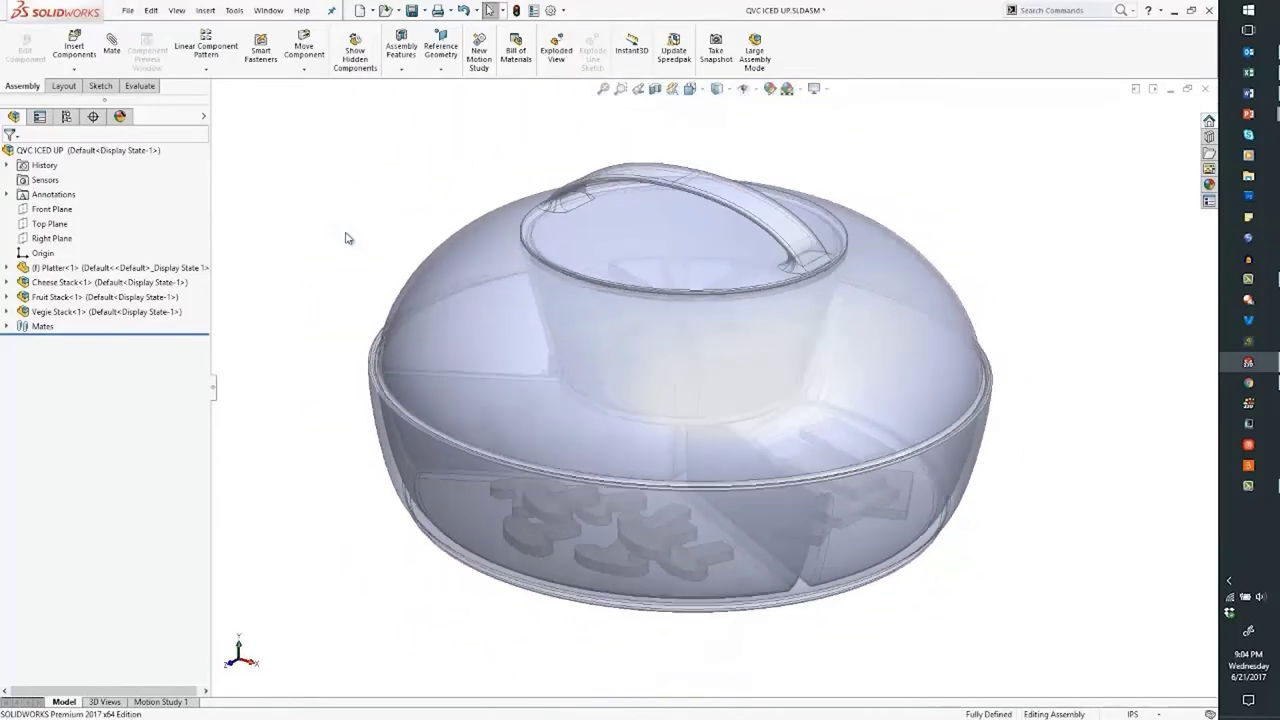
Load the SOLIDWORKS Flow Simulation 2017 add-in and collapse the heat sources in the existing QVC project
{"action": "left_click", "coordinate": [565, 12]}
{"action": "left_click", "coordinate": [570, 61]}
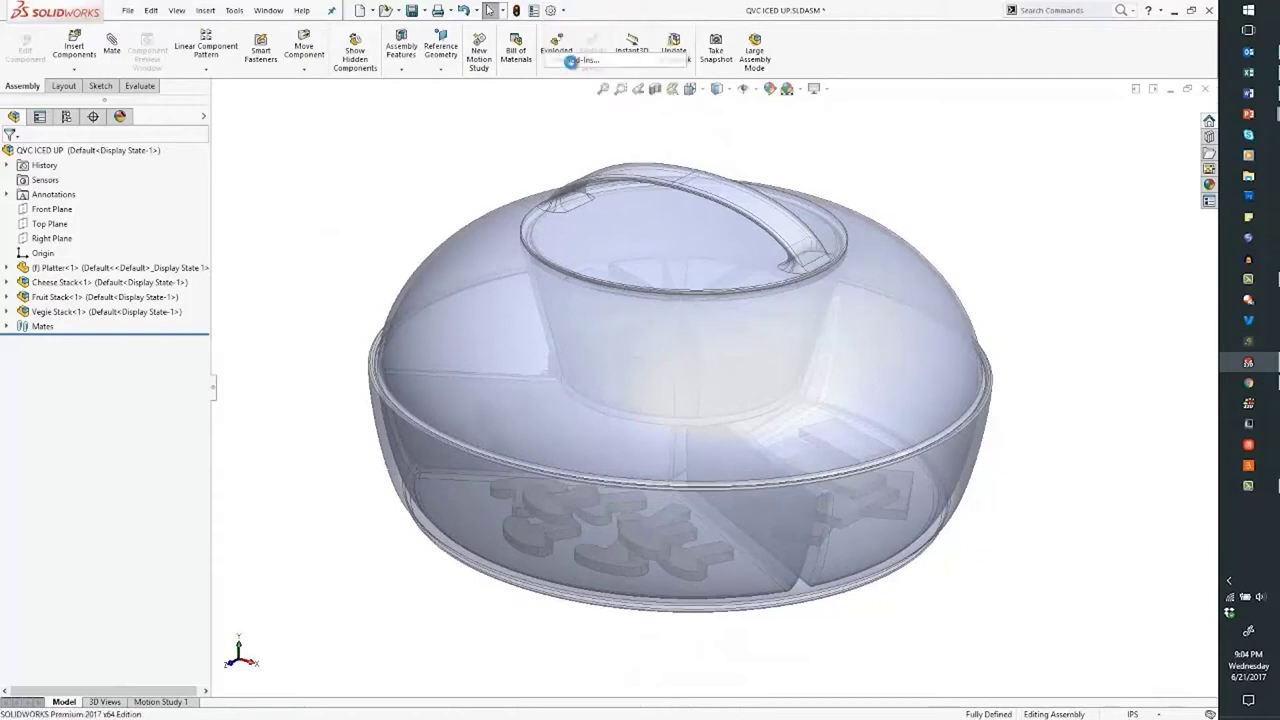
{"action": "scroll", "coordinate": [330, 316], "scroll_direction": "down", "scroll_amount": 3}
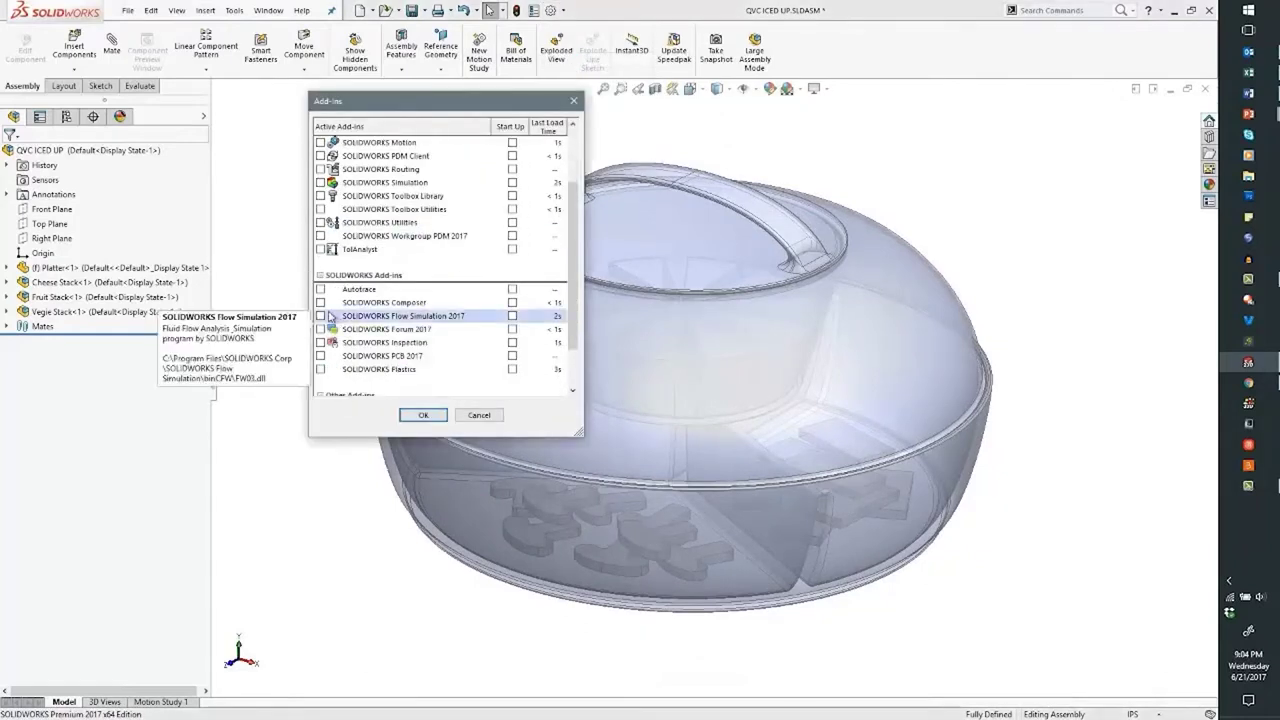
{"action": "left_click", "coordinate": [321, 316]}
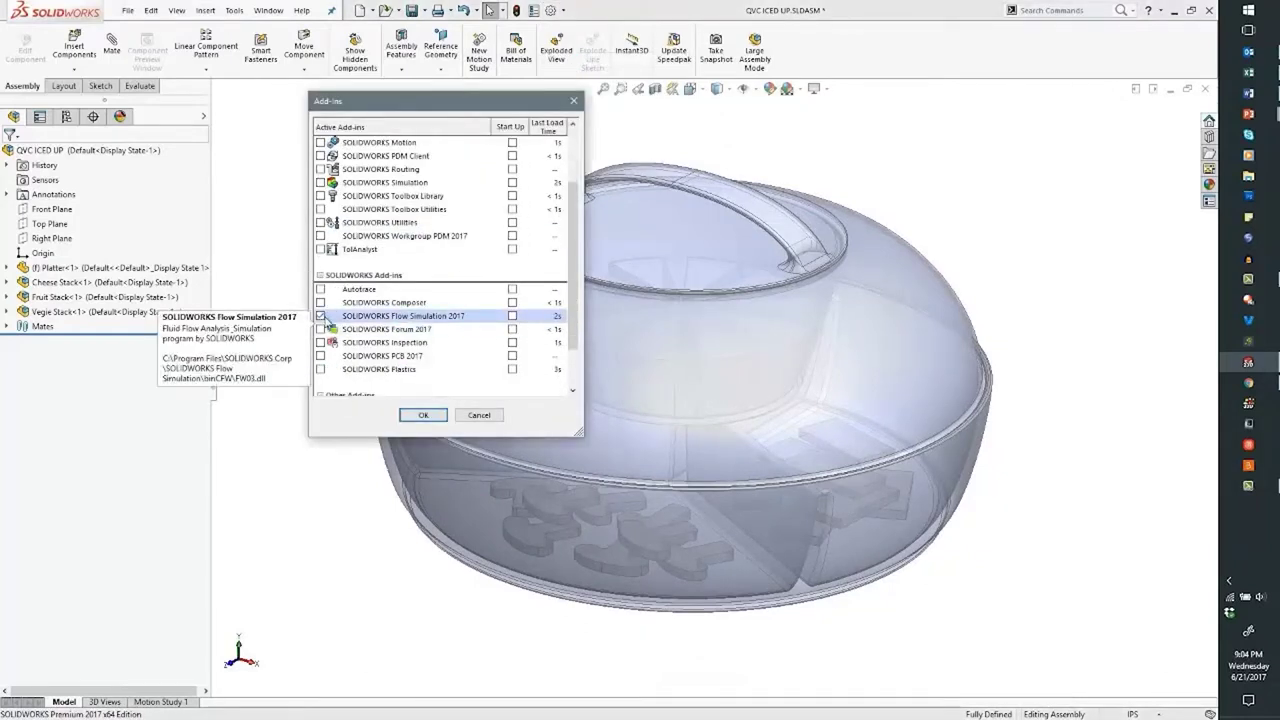
{"action": "left_click", "coordinate": [433, 414]}
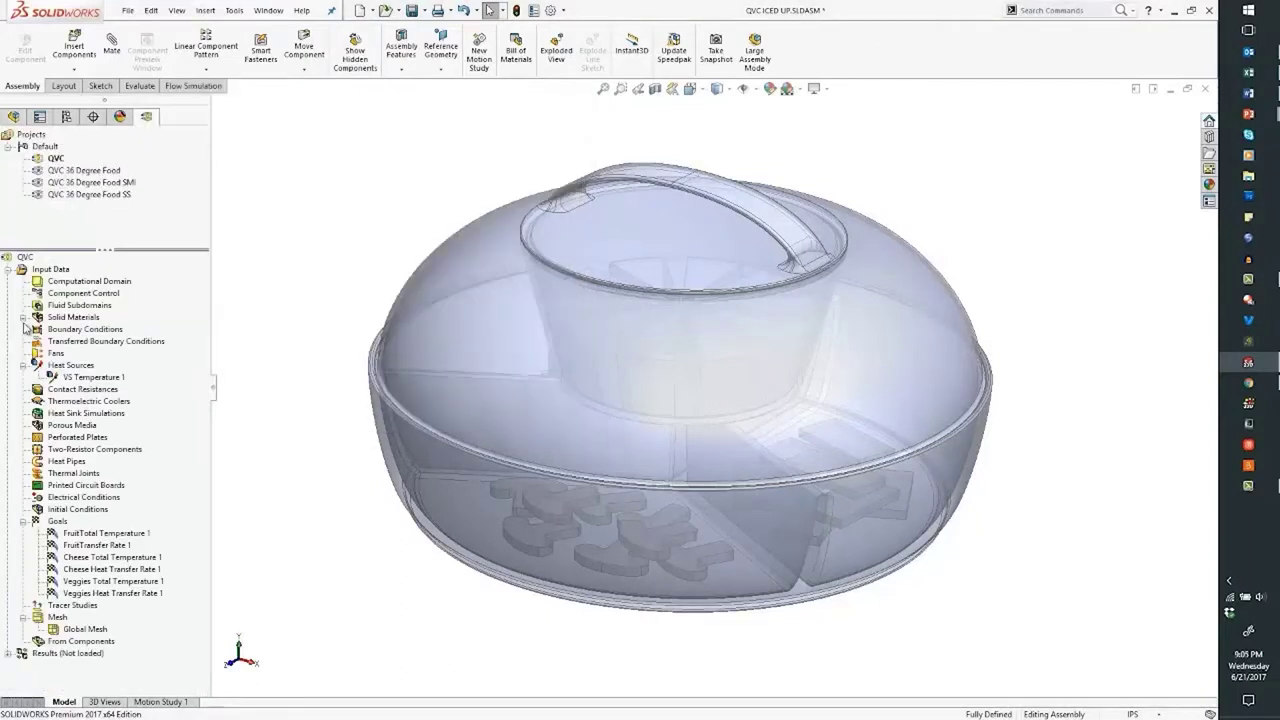
{"action": "left_click", "coordinate": [23, 365]}
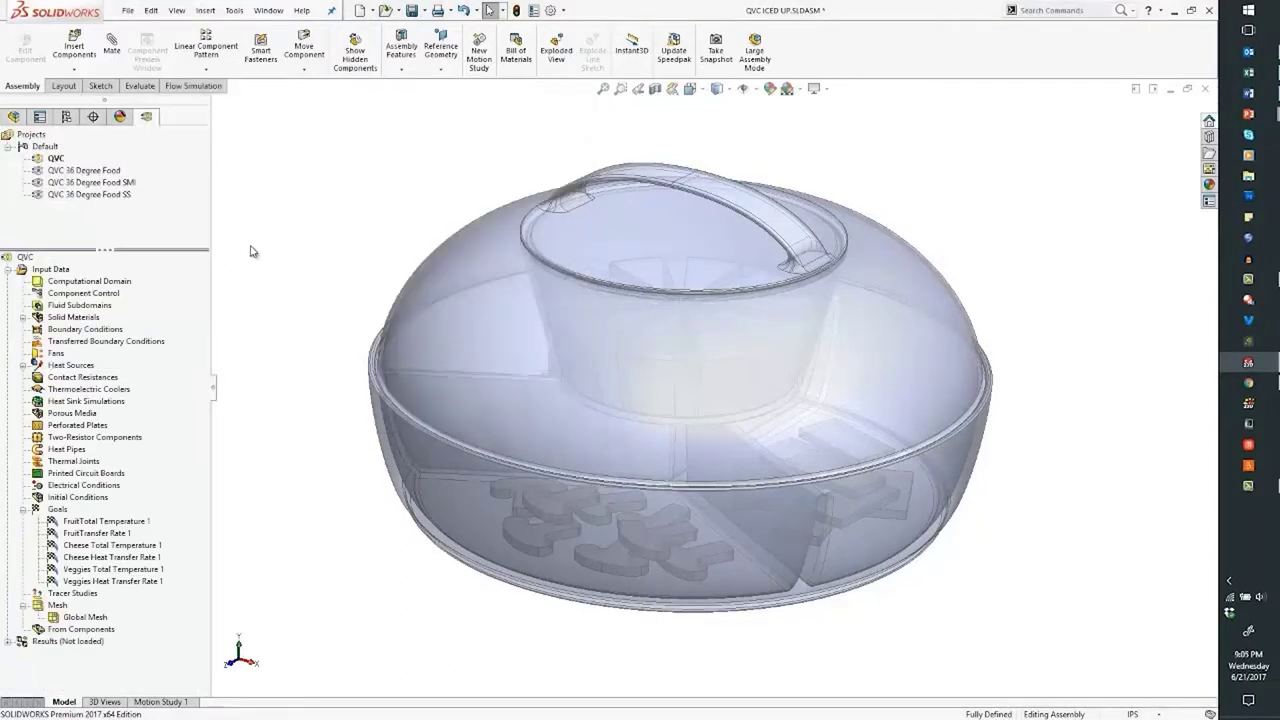
Start a new flow simulation project with the Wizard, named 10-4, using the current configuration
{"action": "left_click", "coordinate": [193, 86]}
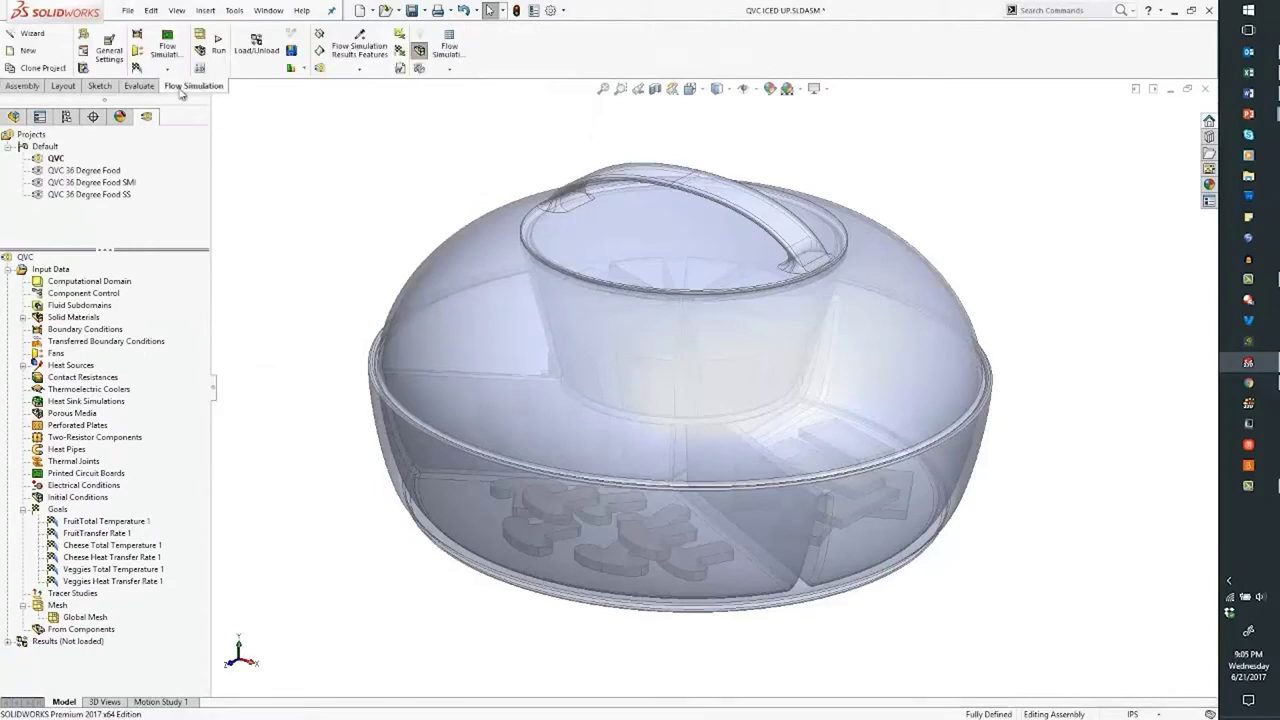
{"action": "left_click", "coordinate": [36, 40]}
{"action": "double_click", "coordinate": [593, 246]}
{"action": "key", "text": "Delete"}
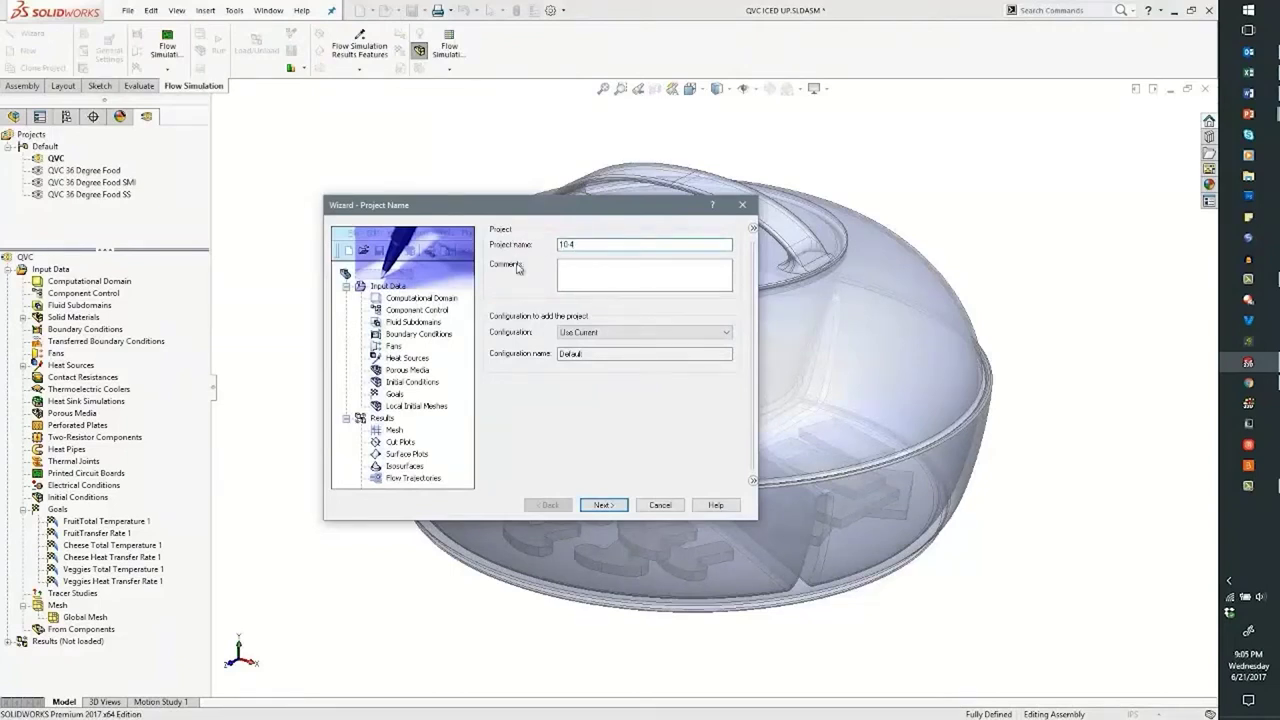
{"action": "left_click", "coordinate": [604, 505]}
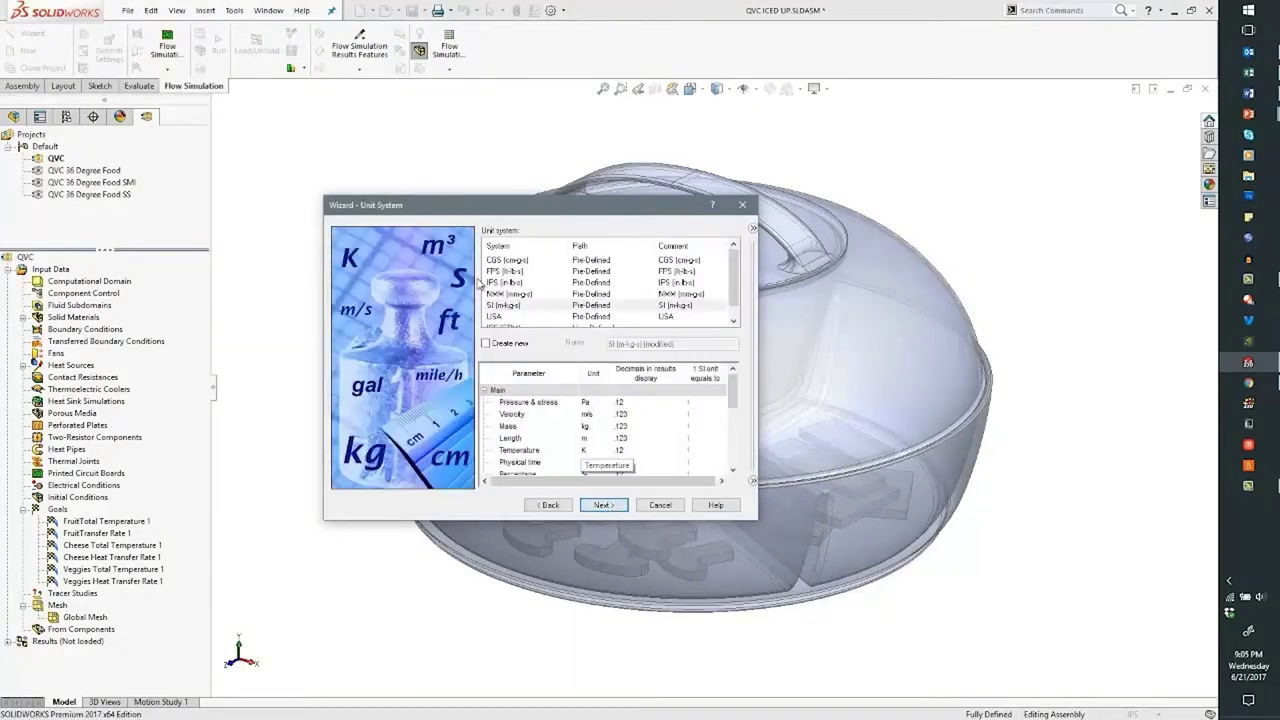
Set the project's unit system to IPS (in-lb-s) with temperature in Fahrenheit
{"action": "left_click", "coordinate": [512, 283]}
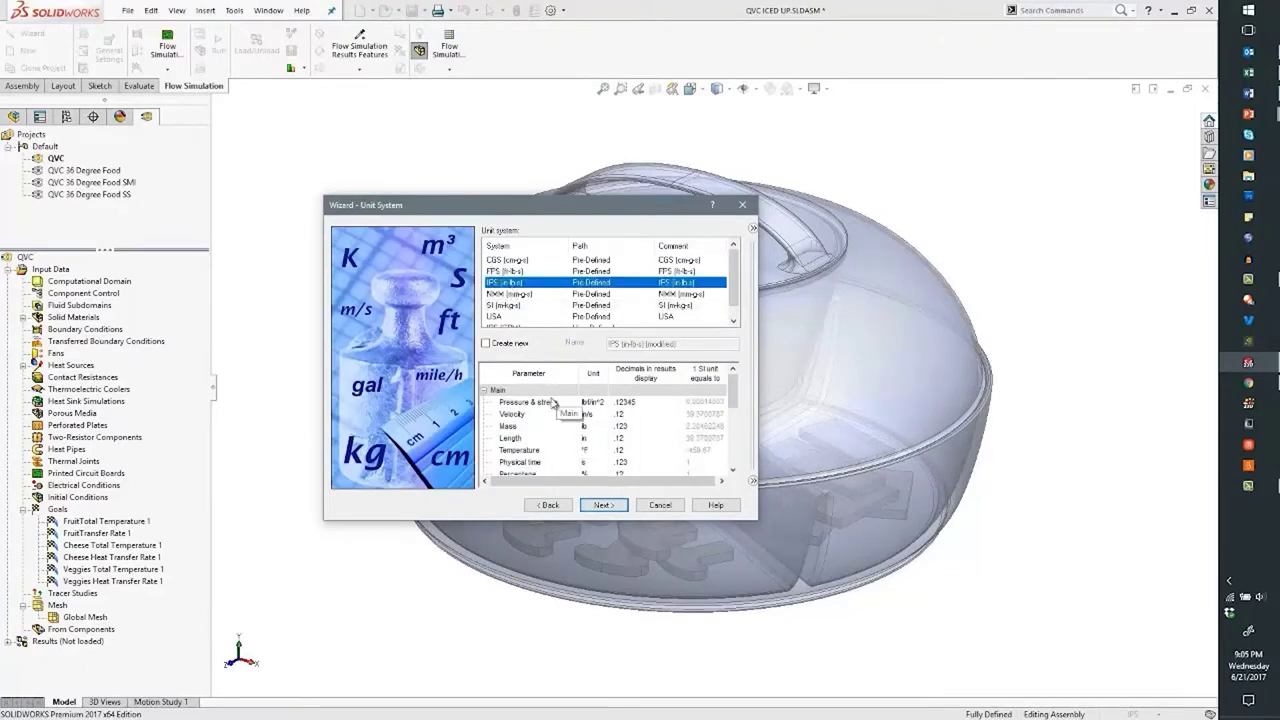
{"action": "mouse_move", "coordinate": [735, 396]}
{"action": "left_mouse_down"}
{"action": "mouse_move", "coordinate": [735, 418]}
{"action": "mouse_move", "coordinate": [735, 396]}
{"action": "left_mouse_up"}
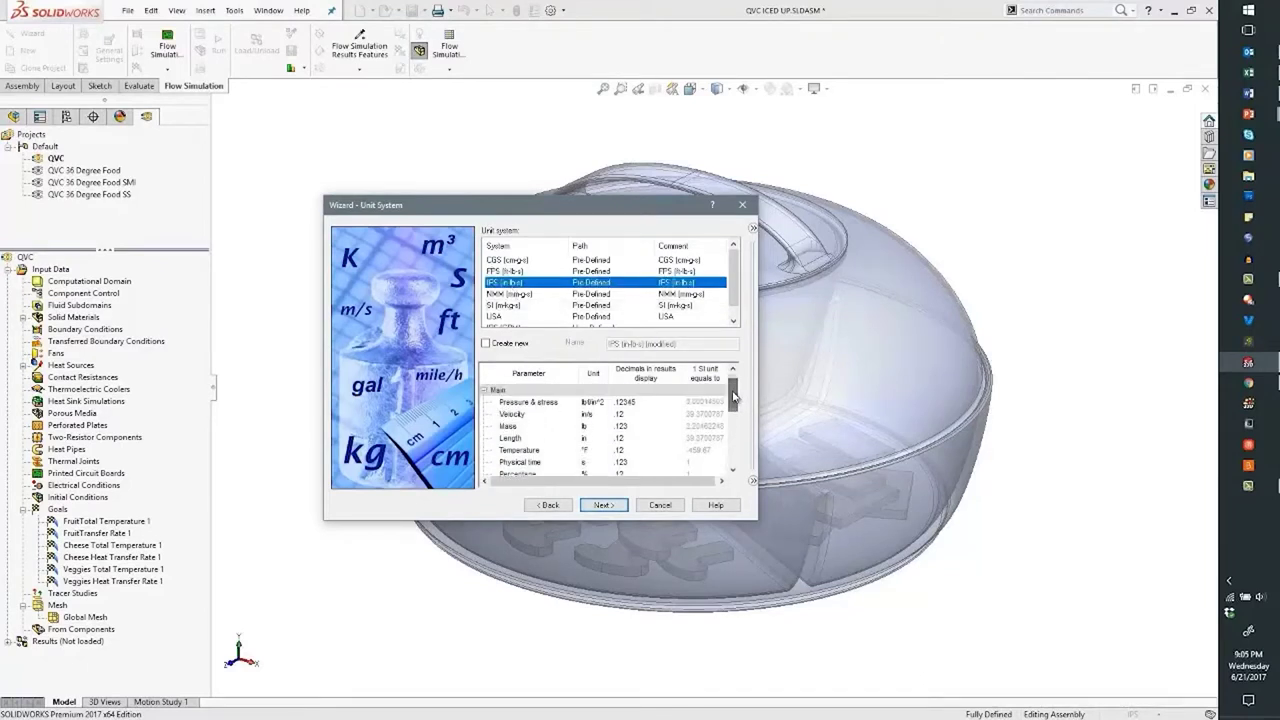
{"action": "left_click", "coordinate": [589, 452]}
{"action": "left_click", "coordinate": [600, 452]}
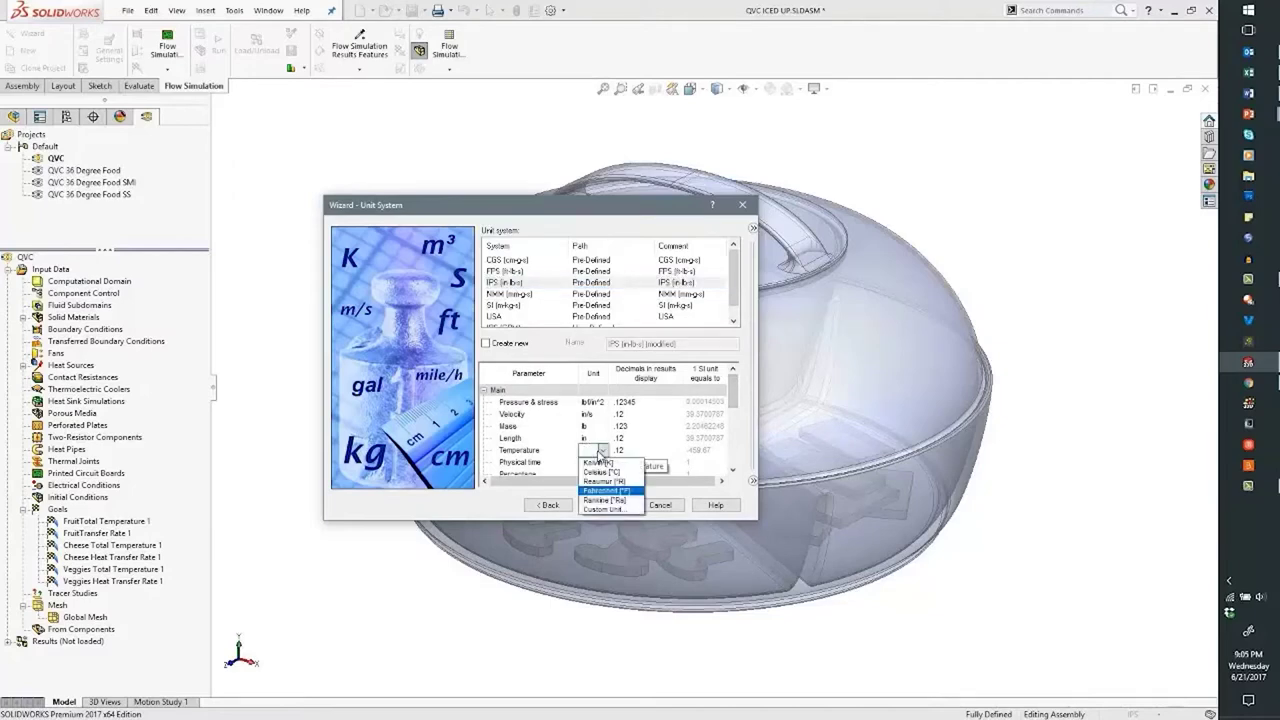
{"action": "left_click", "coordinate": [604, 490]}
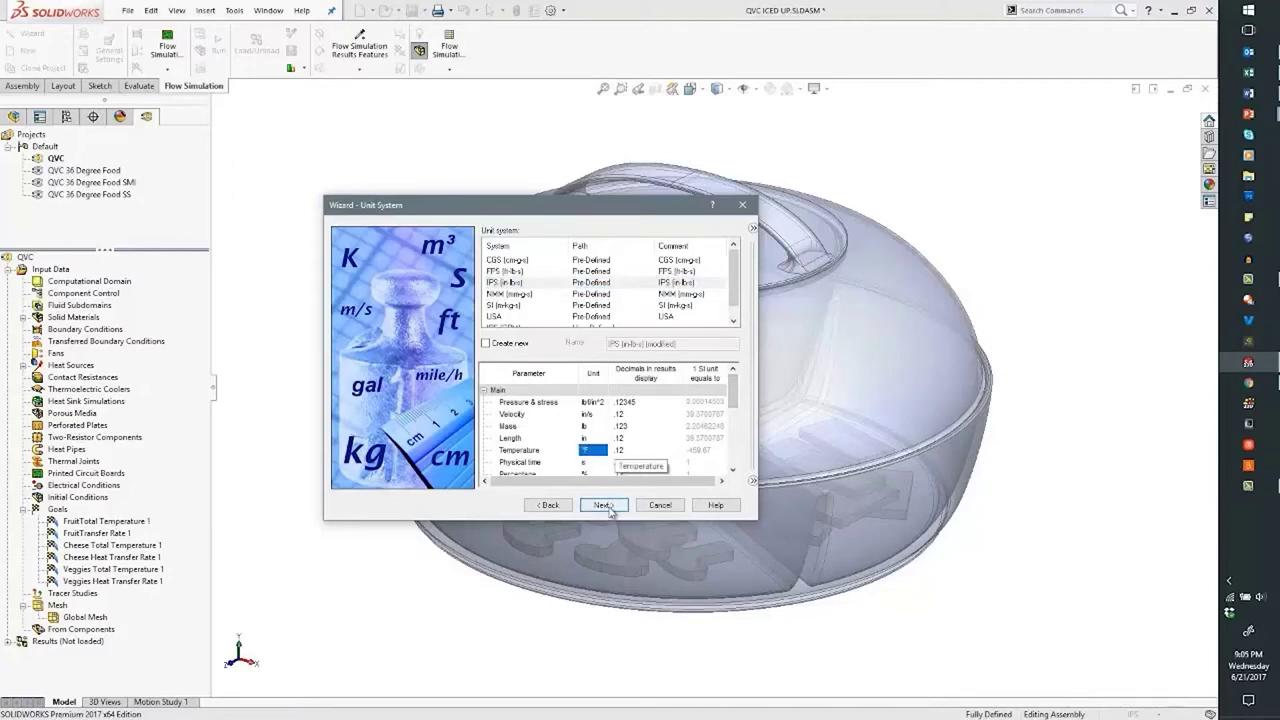
{"action": "left_click", "coordinate": [604, 505]}
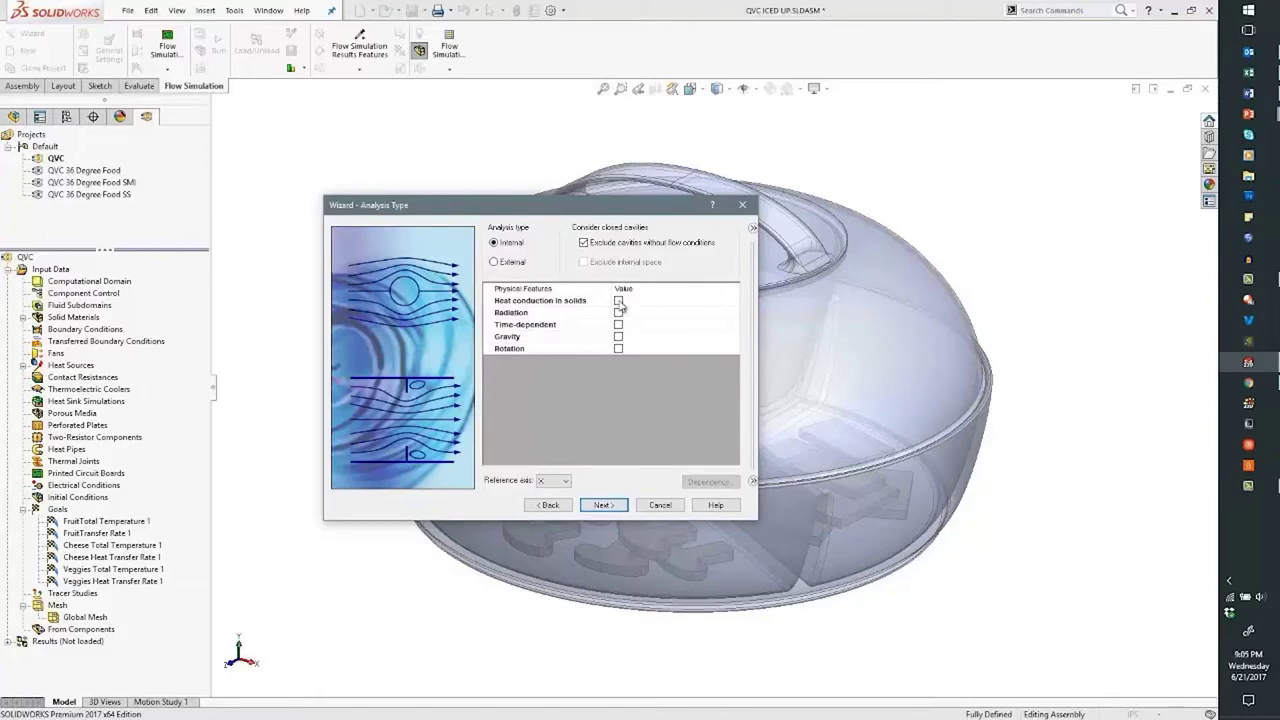
Define an external analysis that includes heat conduction in solids, gravity and time dependence with a total analysis time of 600 s
{"action": "left_click", "coordinate": [510, 263]}
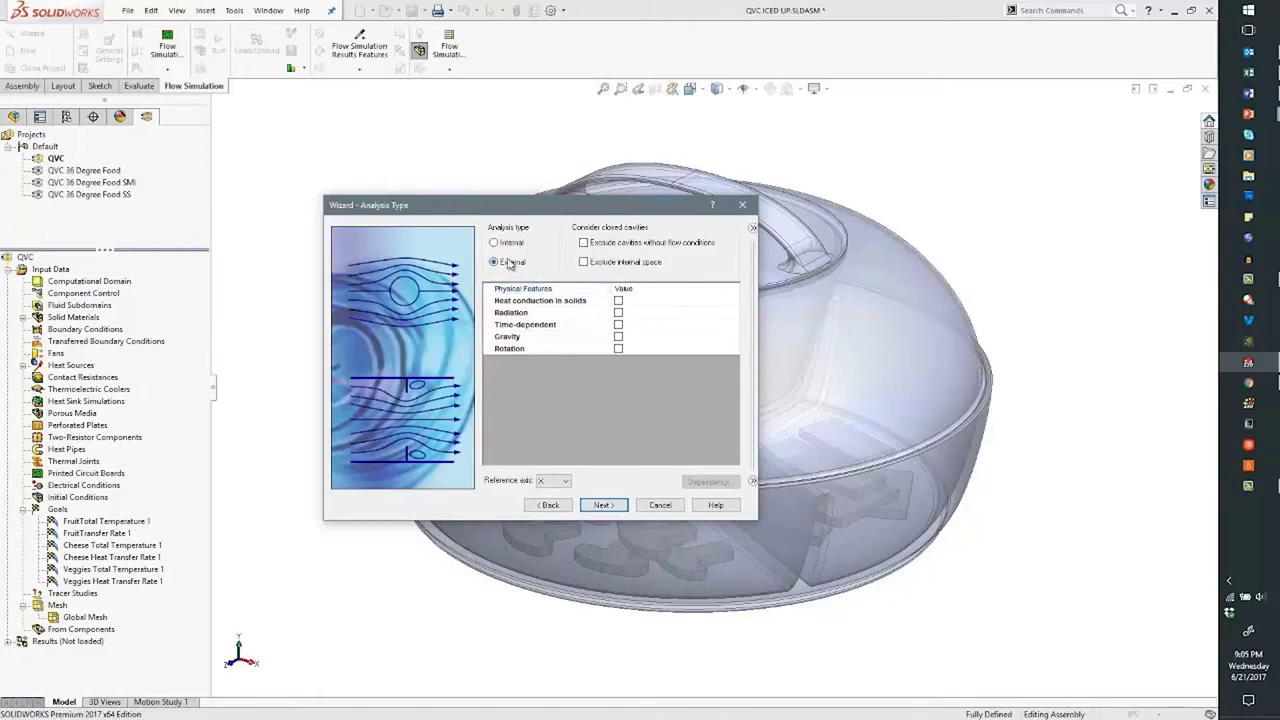
{"action": "left_click", "coordinate": [618, 300]}
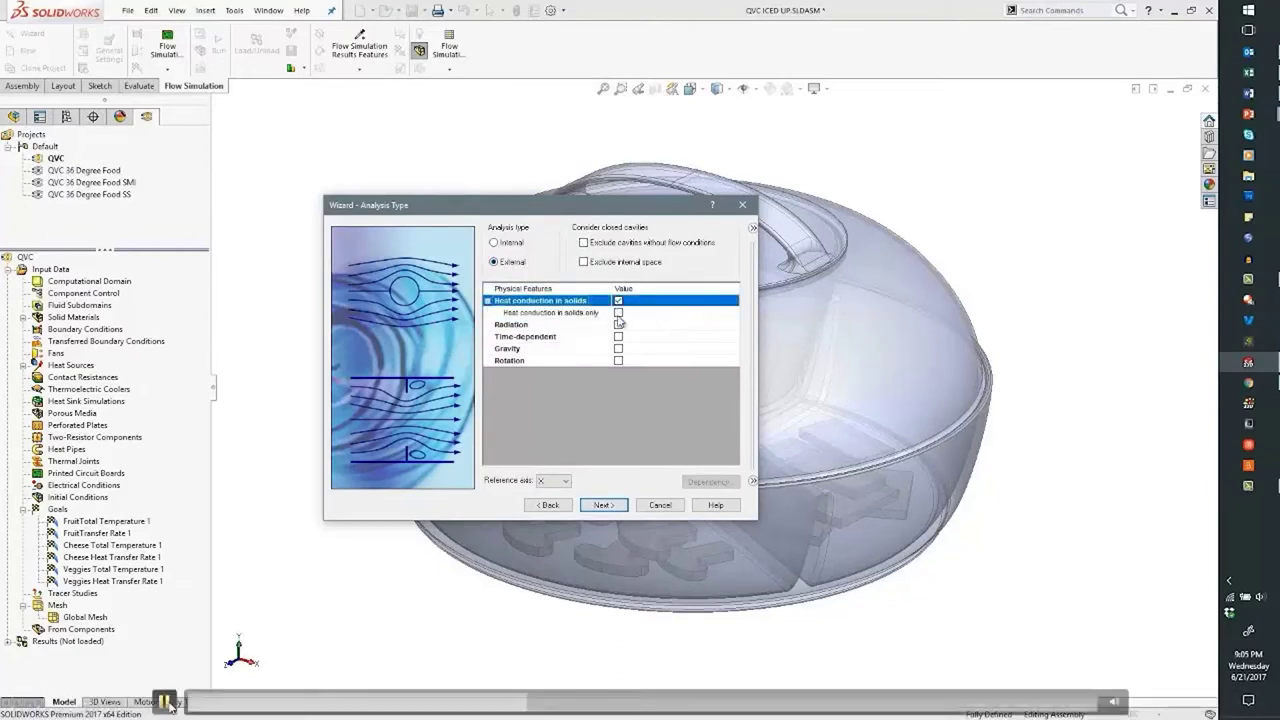
{"action": "left_click", "coordinate": [618, 337]}
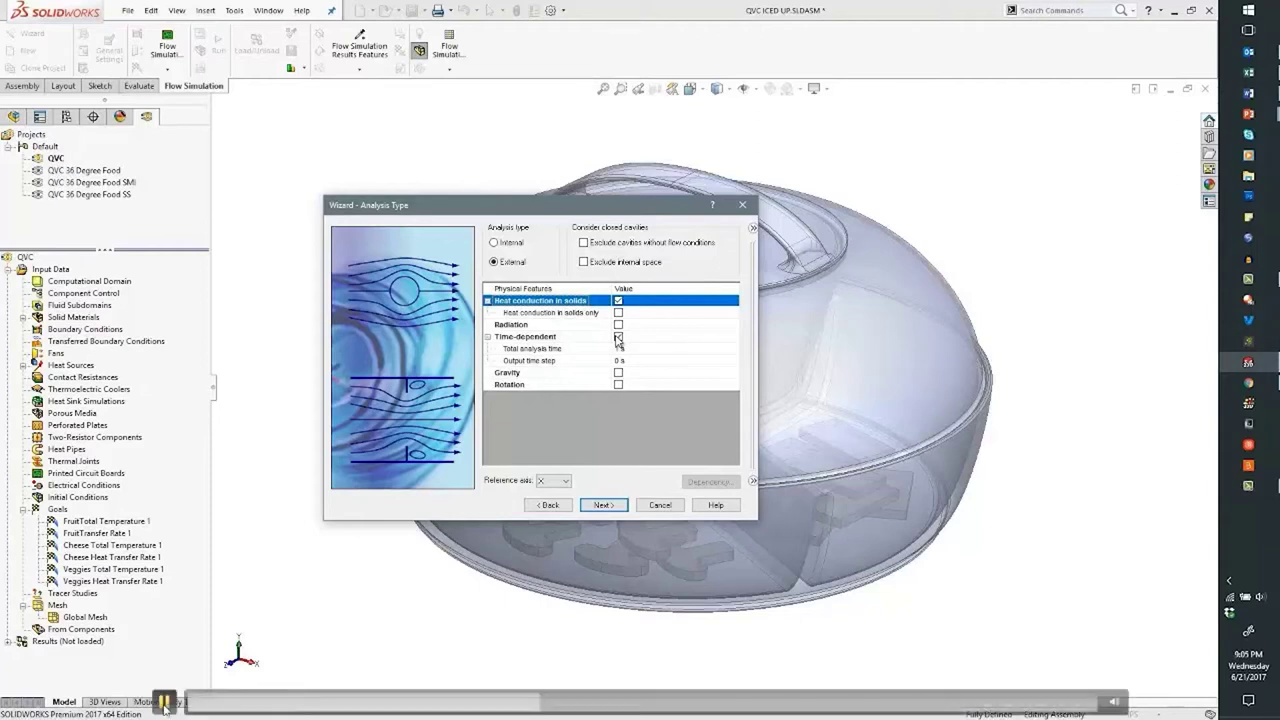
{"action": "left_click", "coordinate": [619, 349]}
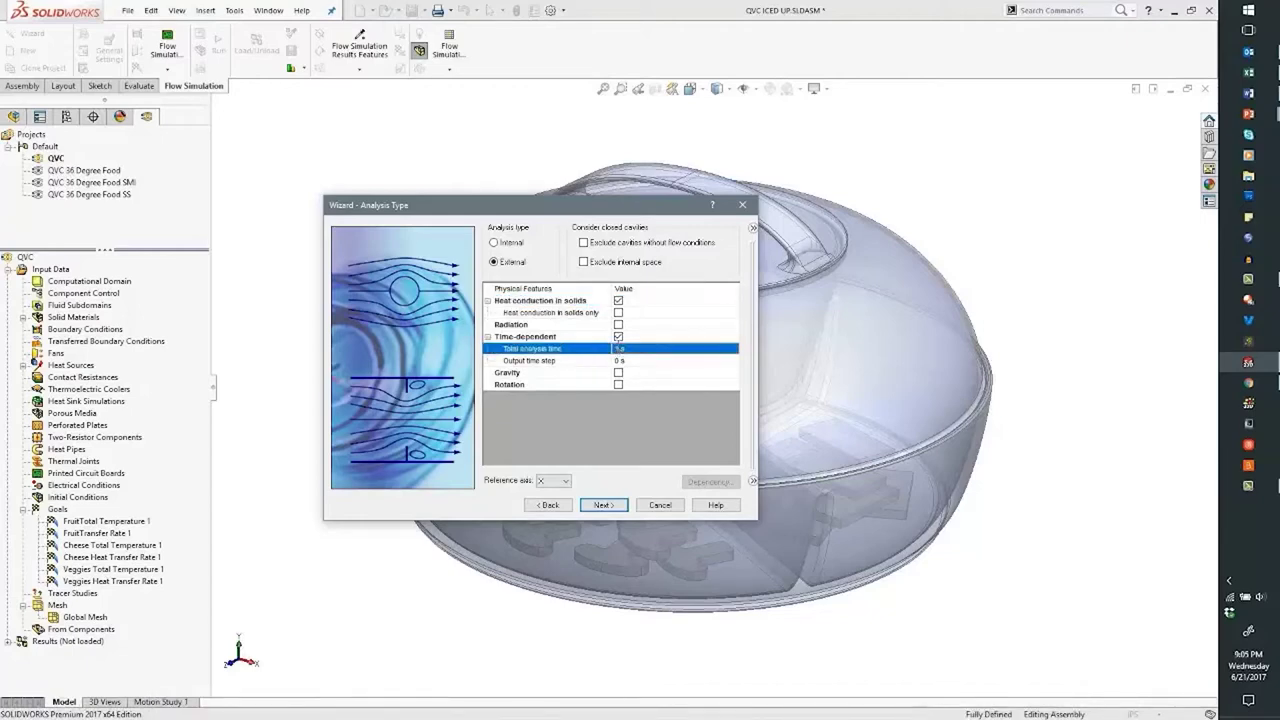
{"action": "left_click", "coordinate": [620, 348]}
{"action": "left_click", "coordinate": [619, 373]}
{"action": "left_click", "coordinate": [618, 373]}
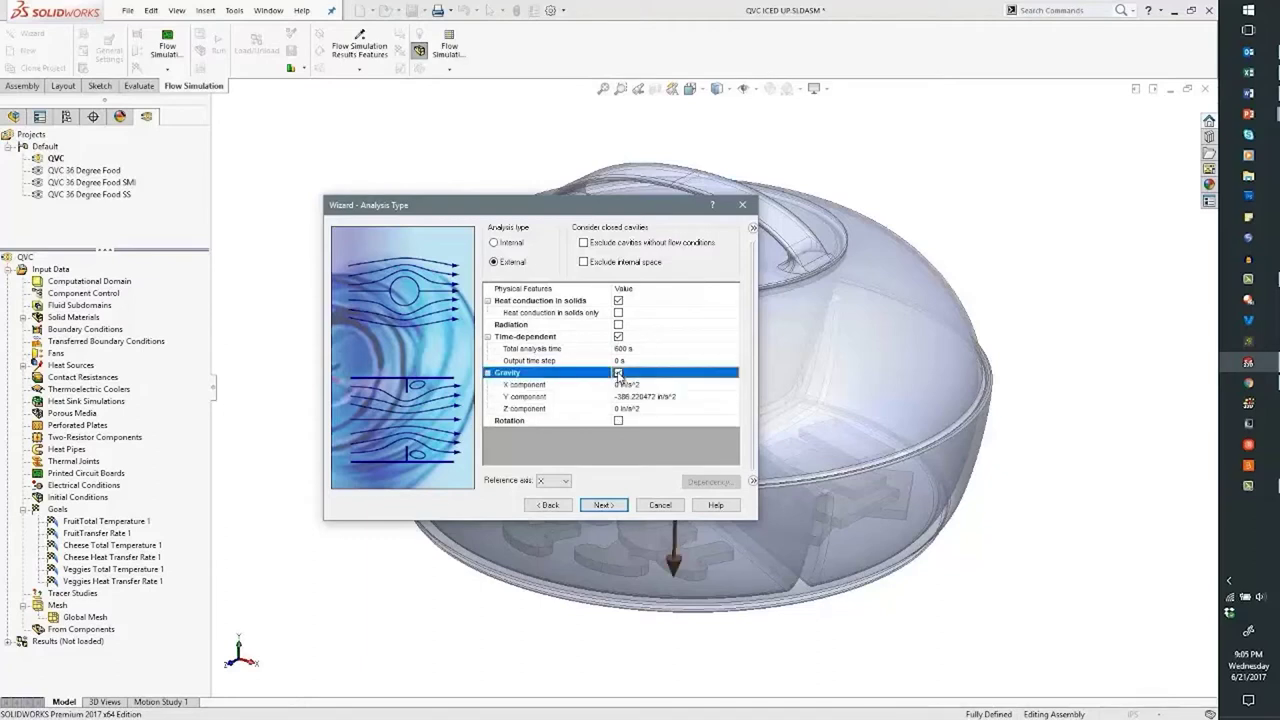
{"action": "left_click", "coordinate": [626, 506]}
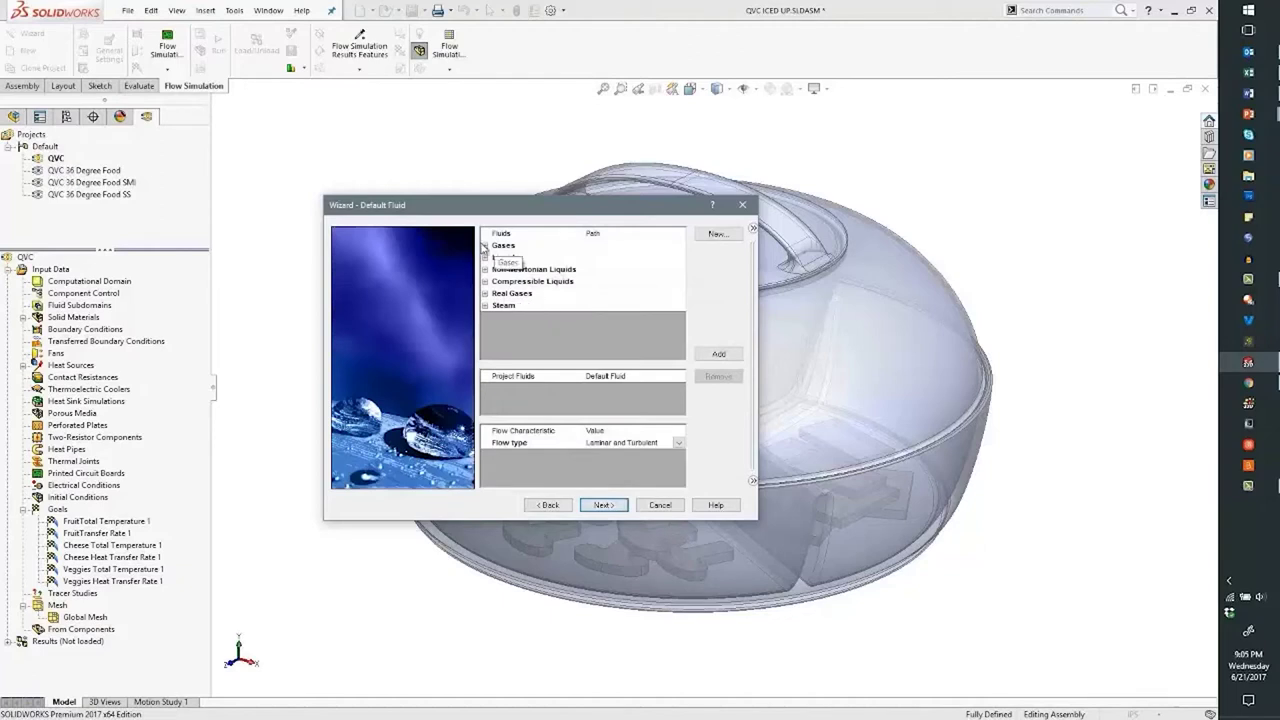
Add the predefined gas Air as the project's default fluid
{"action": "left_click", "coordinate": [485, 246]}
{"action": "left_click", "coordinate": [493, 258]}
{"action": "left_click", "coordinate": [515, 281]}
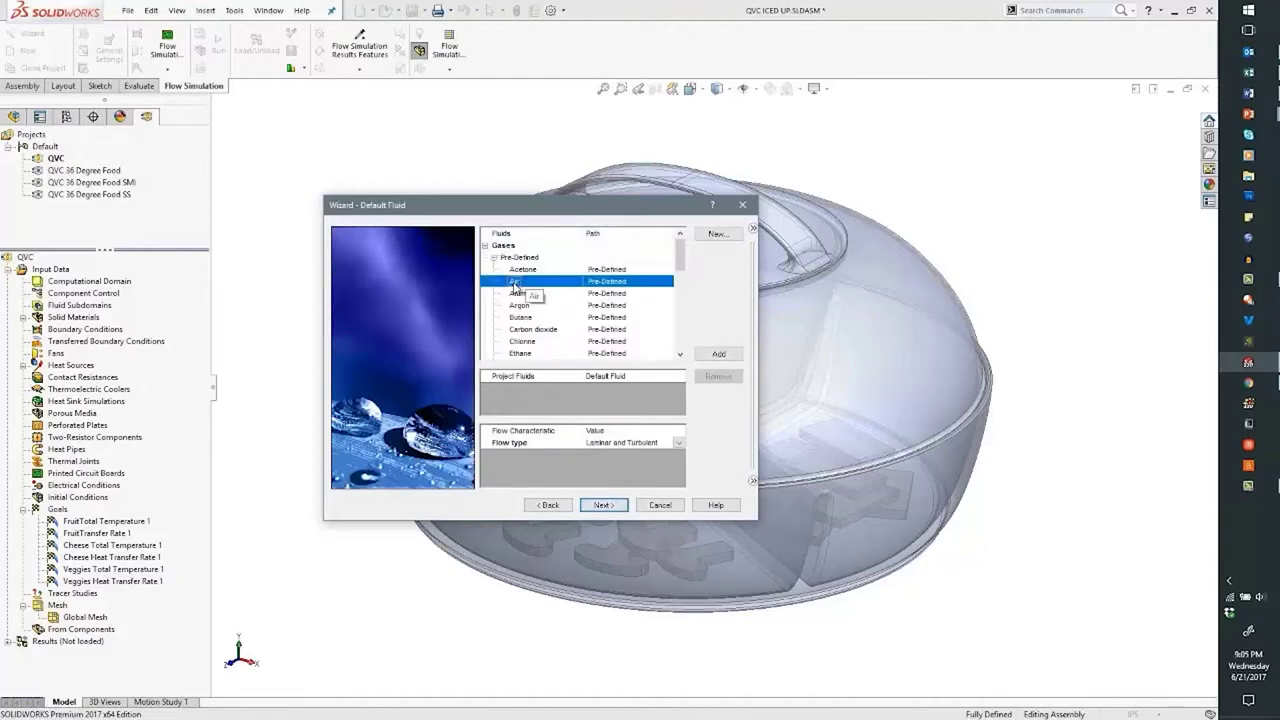
{"action": "left_click", "coordinate": [718, 354]}
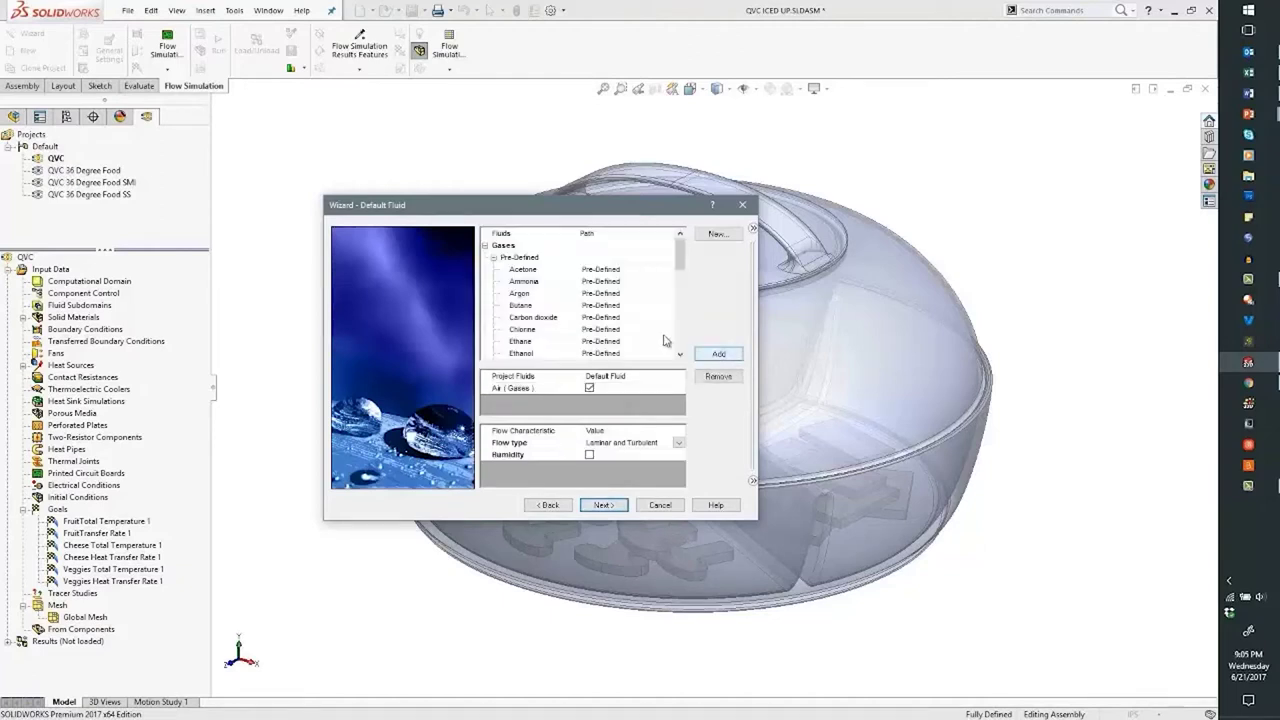
{"action": "left_click", "coordinate": [604, 505]}
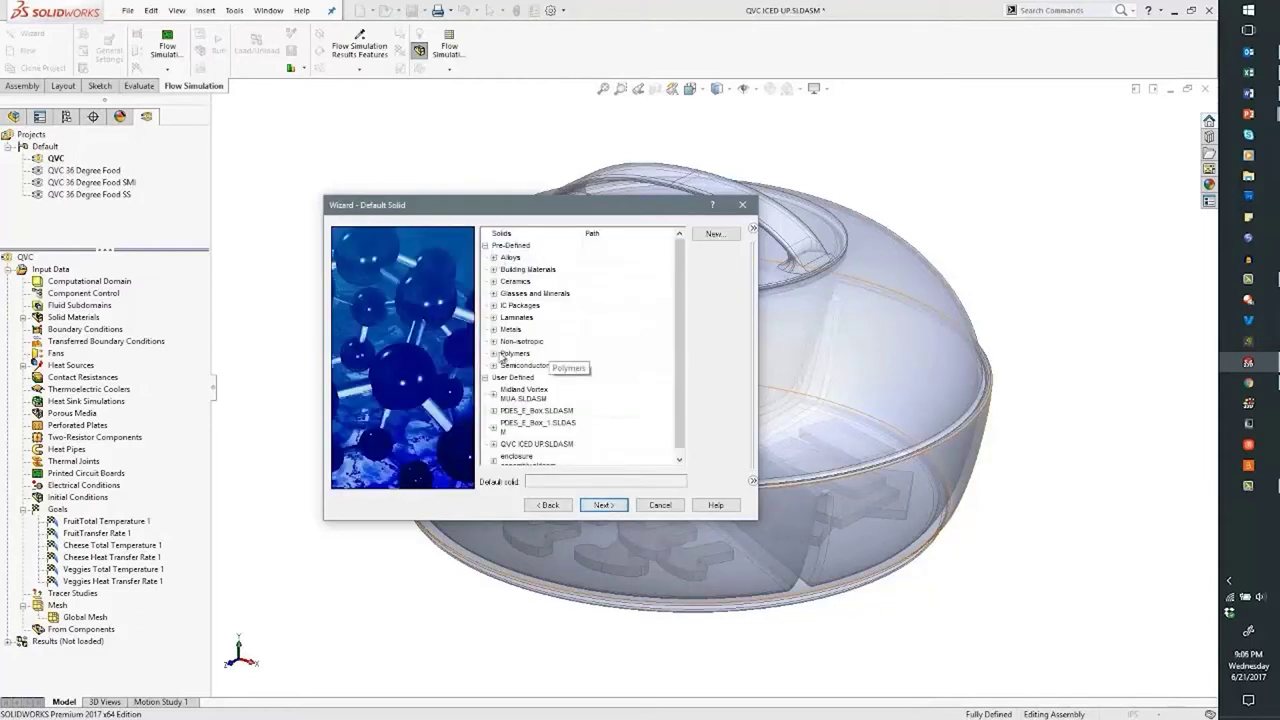
Choose Plexiglass from the predefined polymers as the default solid
{"action": "left_click", "coordinate": [494, 354]}
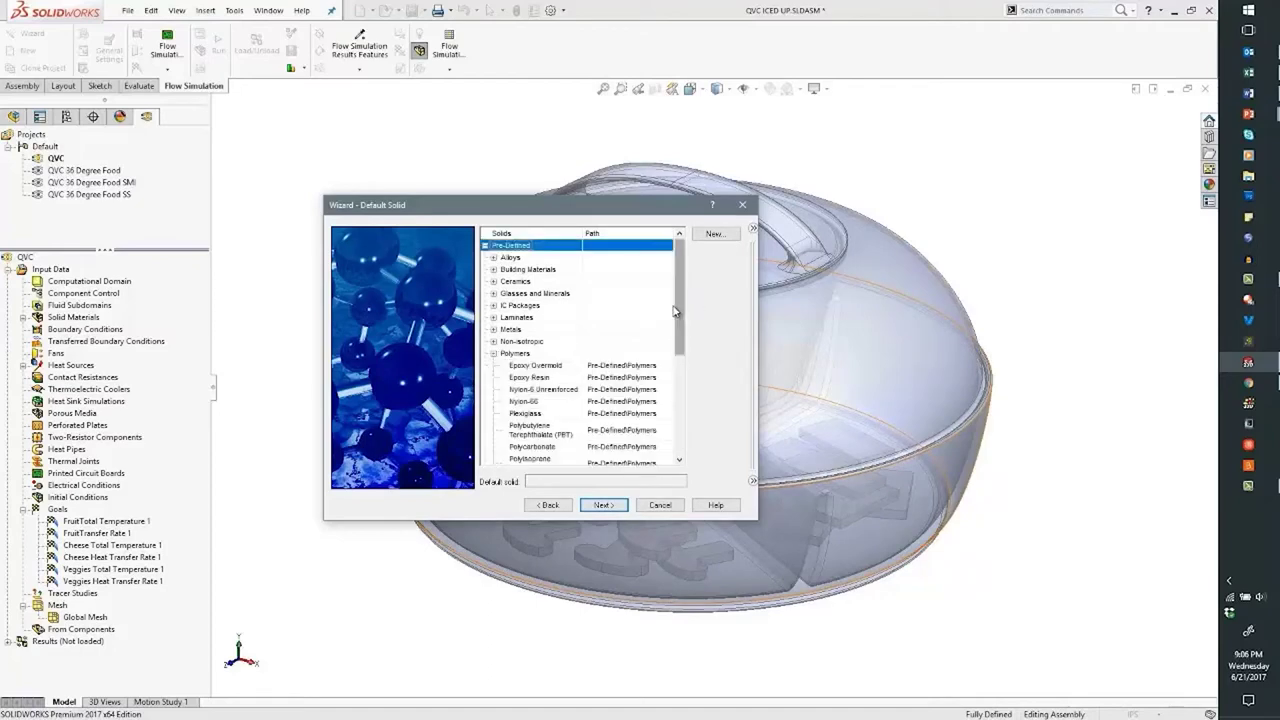
{"action": "left_click_drag", "start_coordinate": [680, 311], "coordinate": [680, 354]}
{"action": "left_click", "coordinate": [522, 329]}
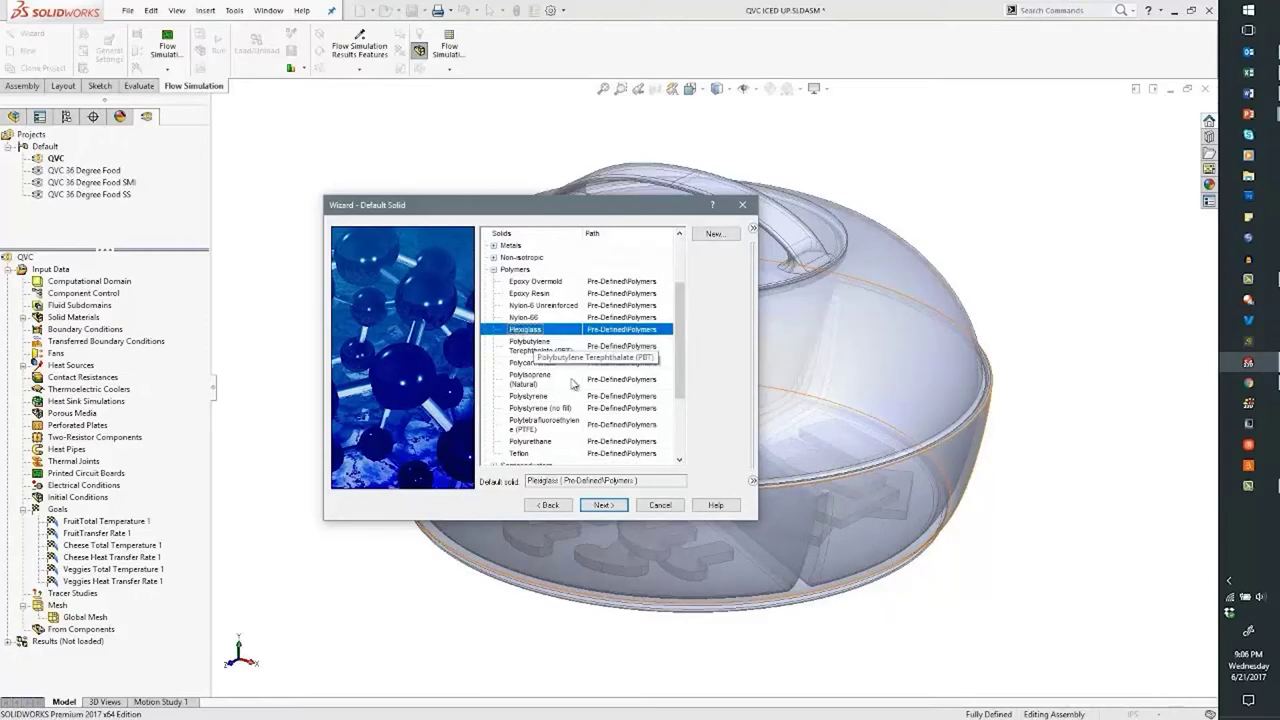
{"action": "left_click_drag", "start_coordinate": [675, 395], "coordinate": [675, 407]}
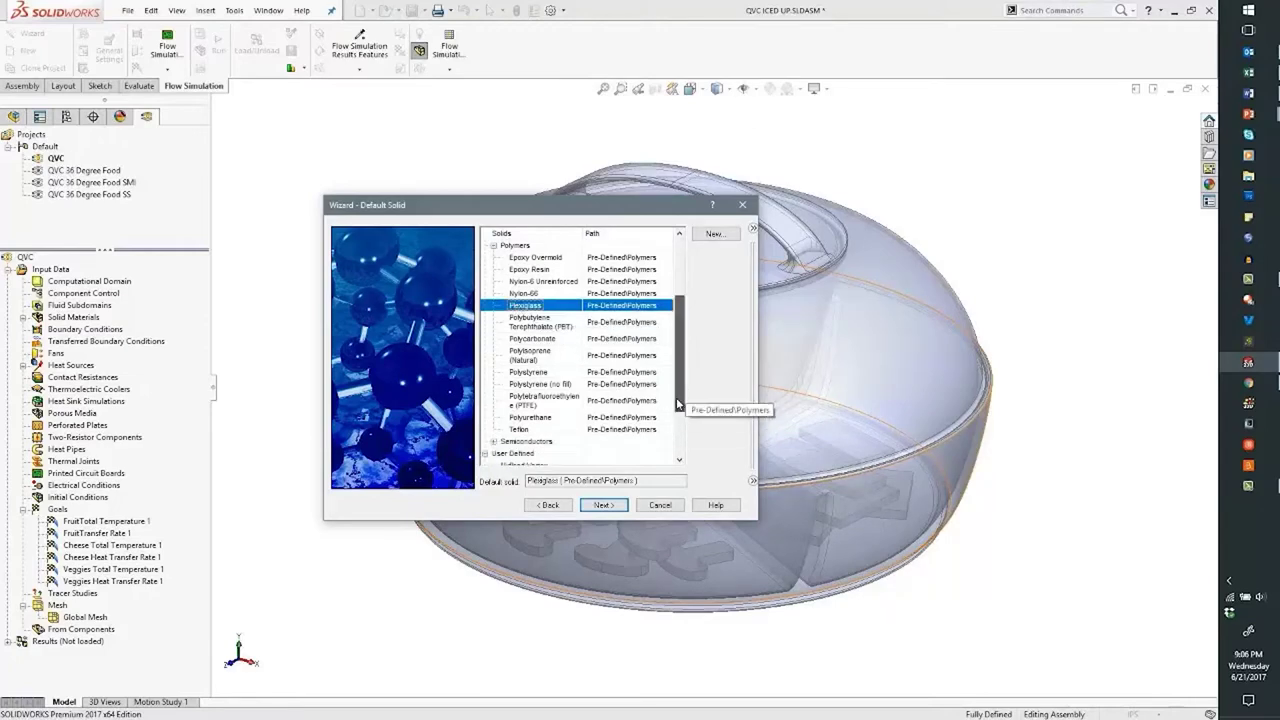
{"action": "left_click", "coordinate": [603, 508]}
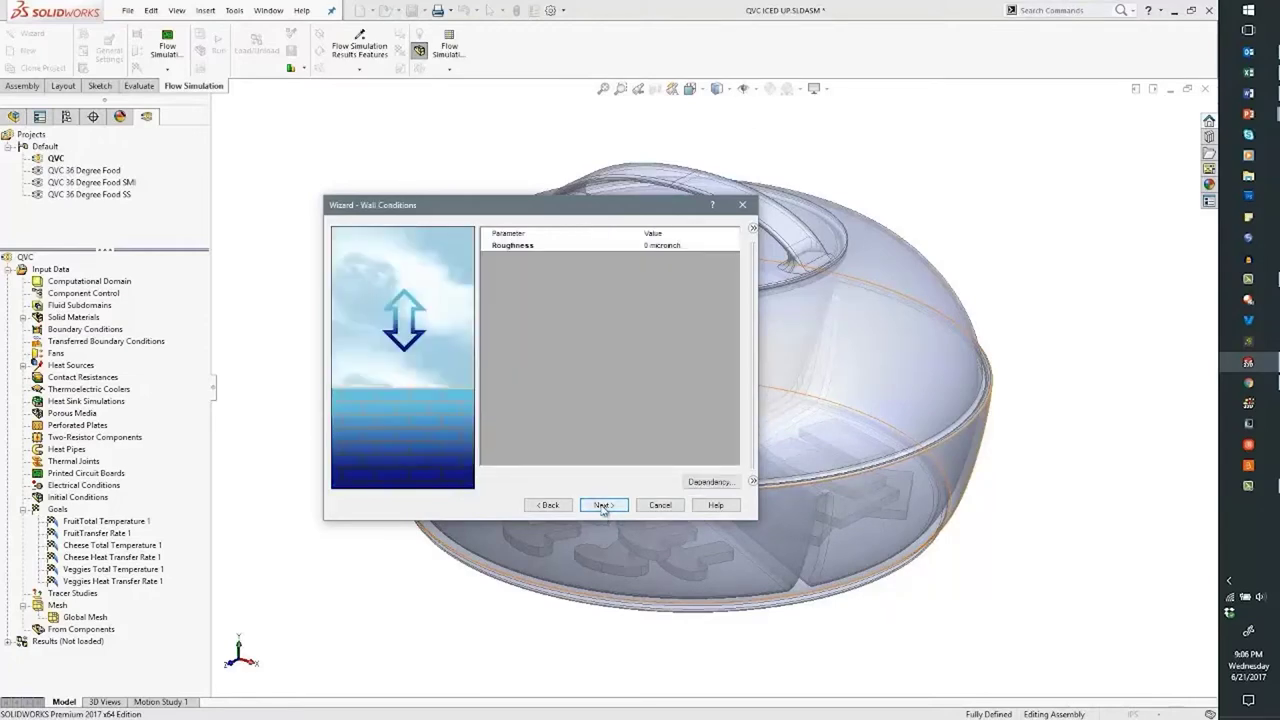
Accept the default wall conditions, set the ambient temperature to 72 °F, and finish creating the project
{"action": "left_click", "coordinate": [603, 506]}
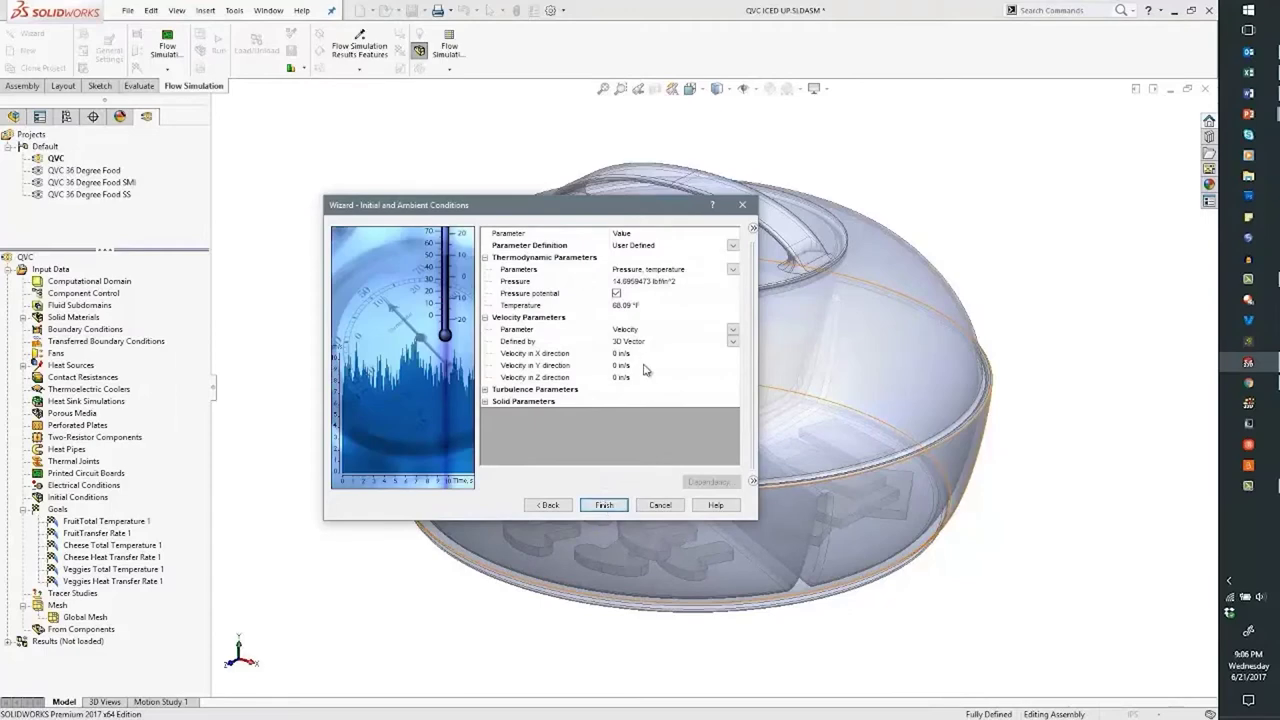
{"action": "left_click", "coordinate": [637, 309]}
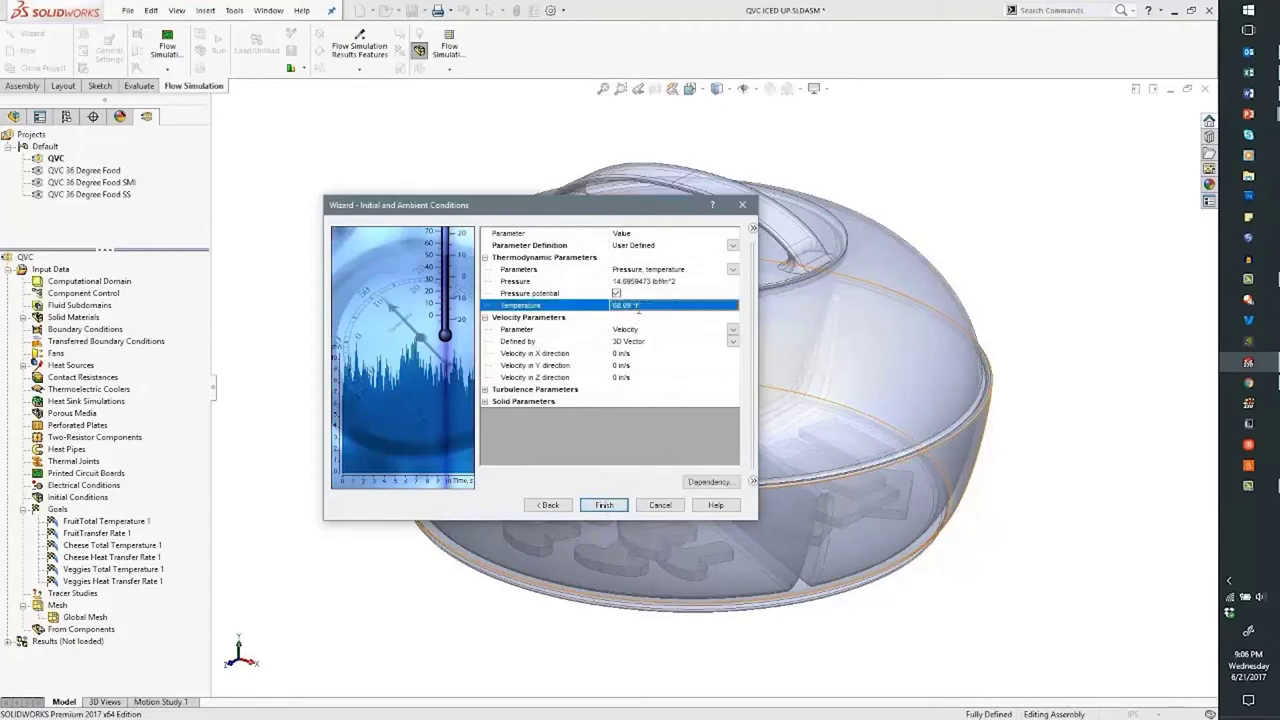
{"action": "type", "text": "72"}
{"action": "left_click", "coordinate": [648, 318]}
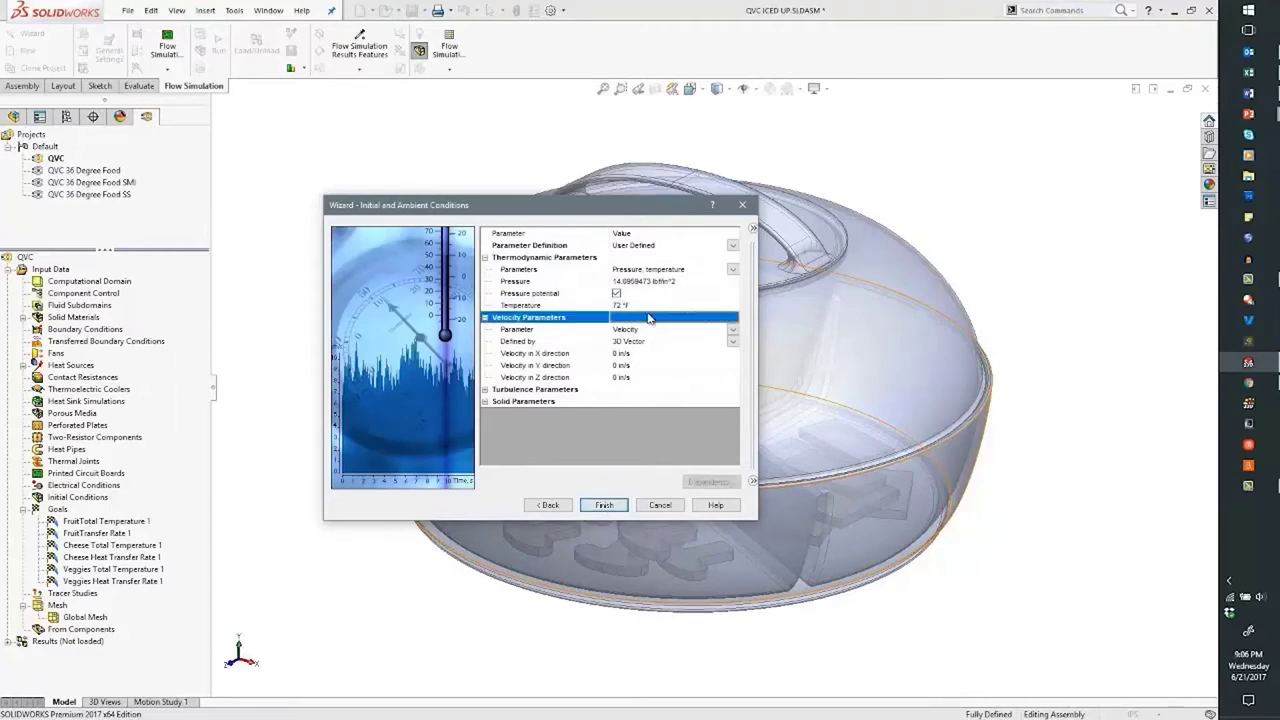
{"action": "left_click", "coordinate": [604, 505]}
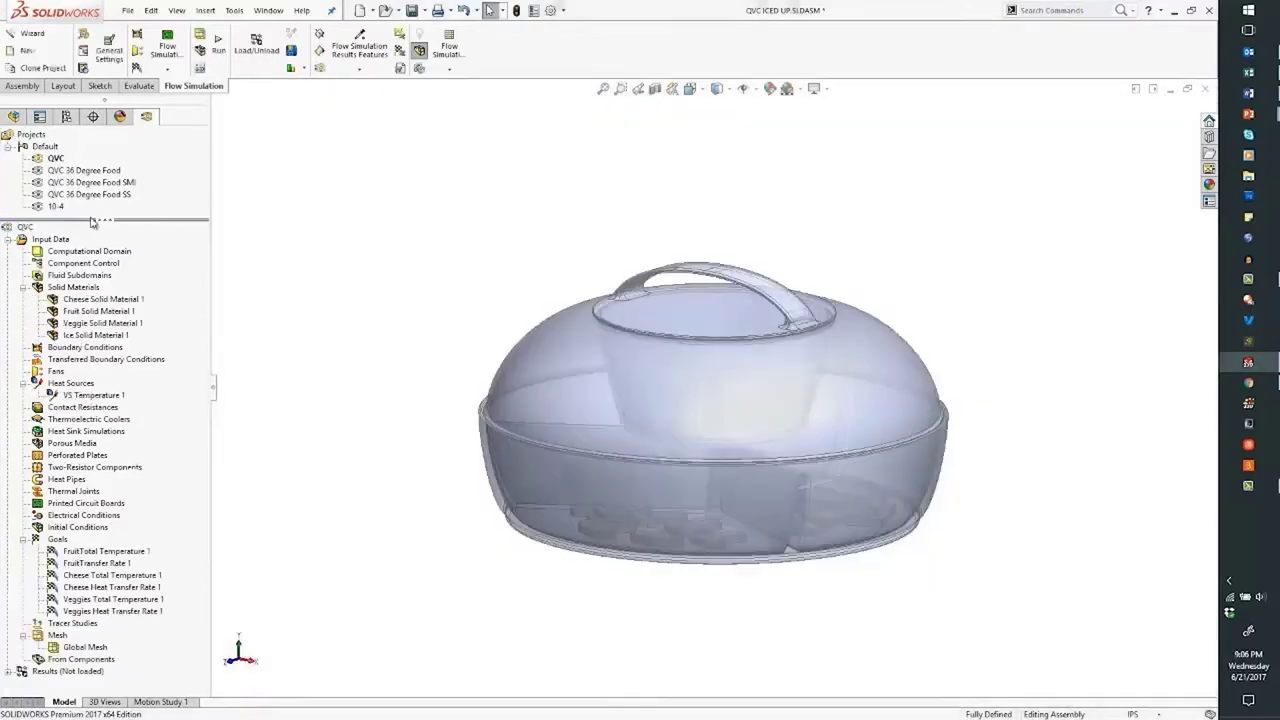
Select the cheese, fruit, veggie and ice solid materials one by one to check which components each covers
{"action": "left_click", "coordinate": [101, 301]}
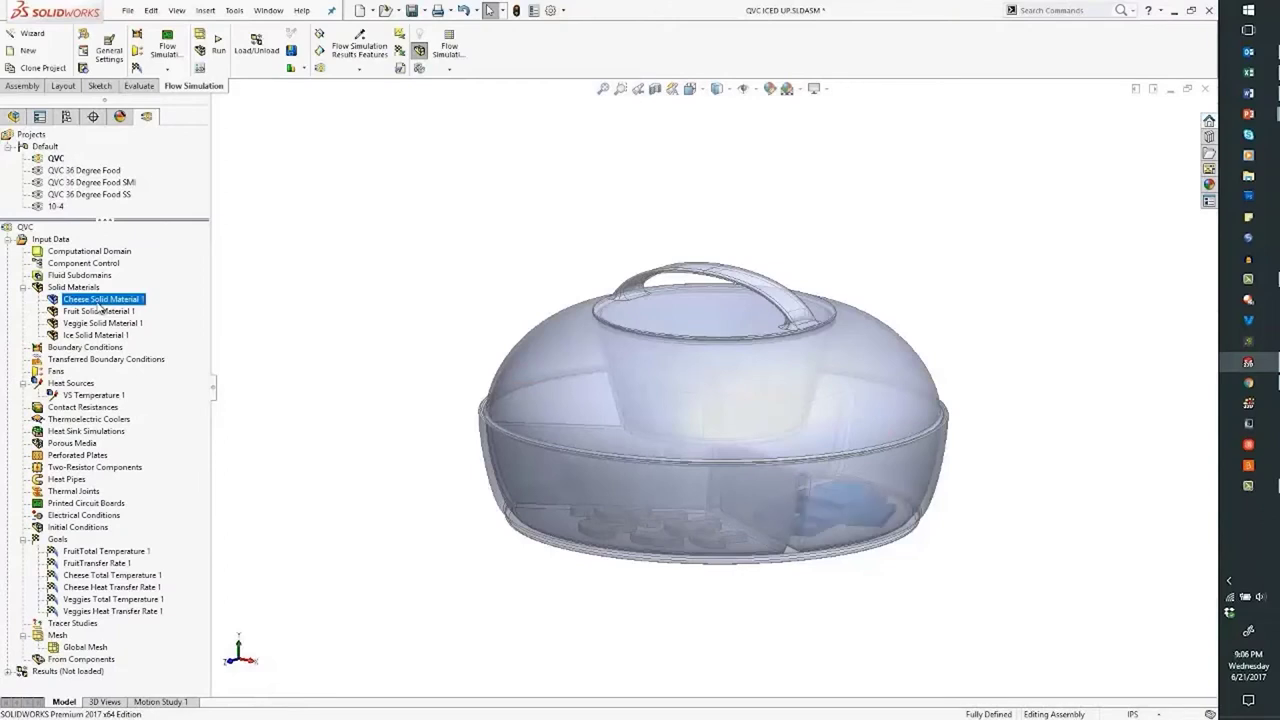
{"action": "left_click", "coordinate": [100, 312]}
{"action": "left_click", "coordinate": [101, 324]}
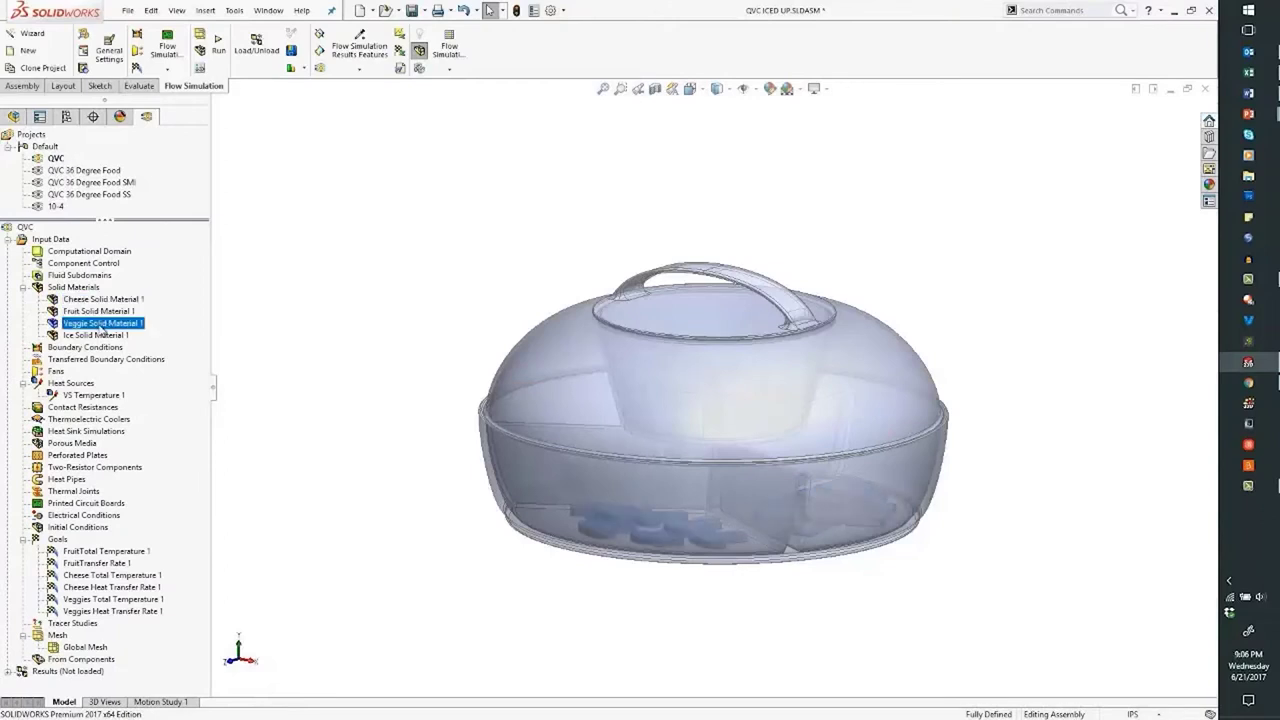
{"action": "left_click", "coordinate": [102, 336]}
Open the Cheese solid material definition and inspect the material's properties in the Engineering Database
{"action": "left_click", "coordinate": [100, 300]}
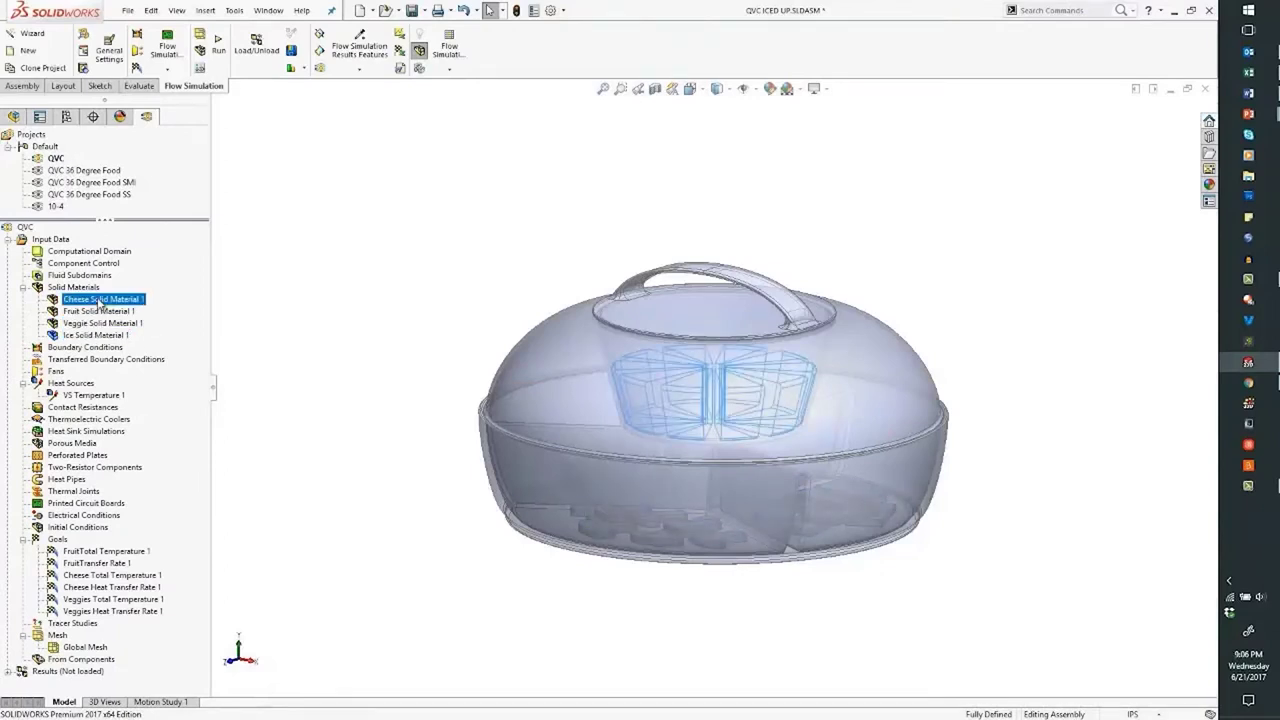
{"action": "right_click", "coordinate": [99, 300]}
{"action": "left_click", "coordinate": [150, 309]}
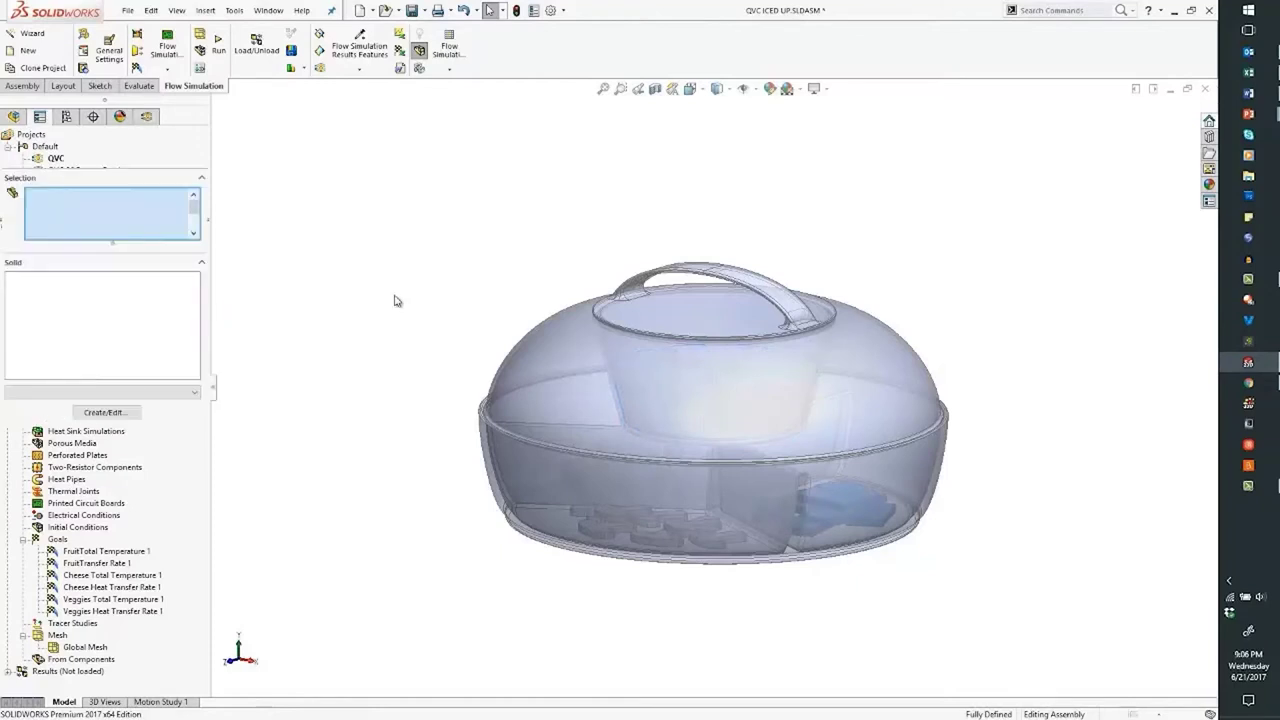
{"action": "left_click", "coordinate": [106, 412]}
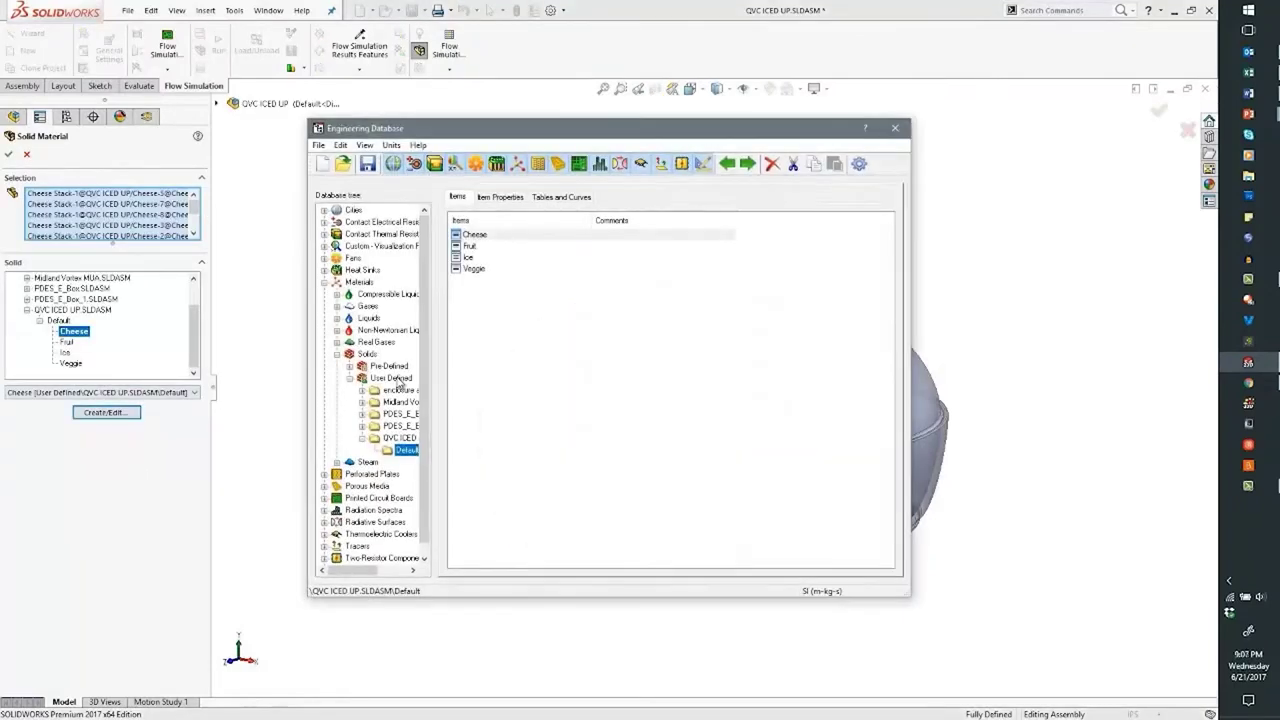
{"action": "left_click", "coordinate": [500, 197]}
Consult the two PDF references on thermal properties of foods in Adobe Reader, and close the Engineering Database and Cheese material definition
{"action": "left_click", "coordinate": [1272, 176]}
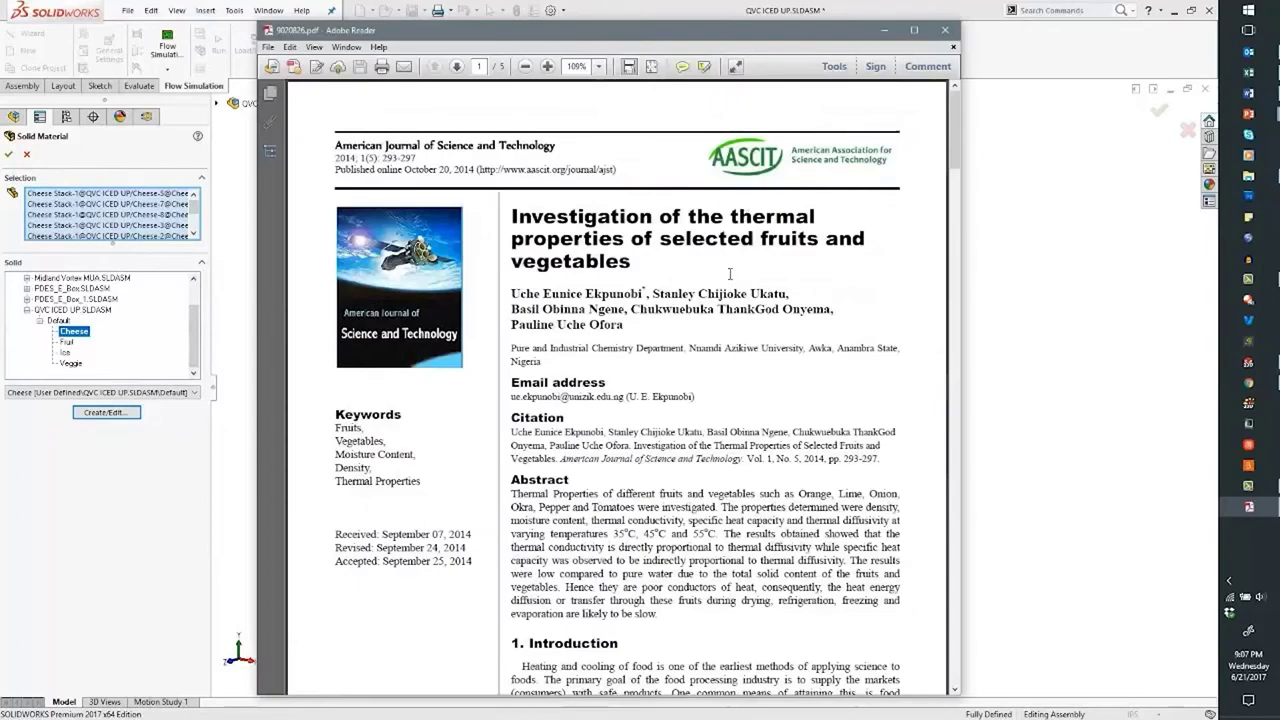
{"action": "scroll", "coordinate": [730, 273], "scroll_direction": "down", "scroll_amount": 8}
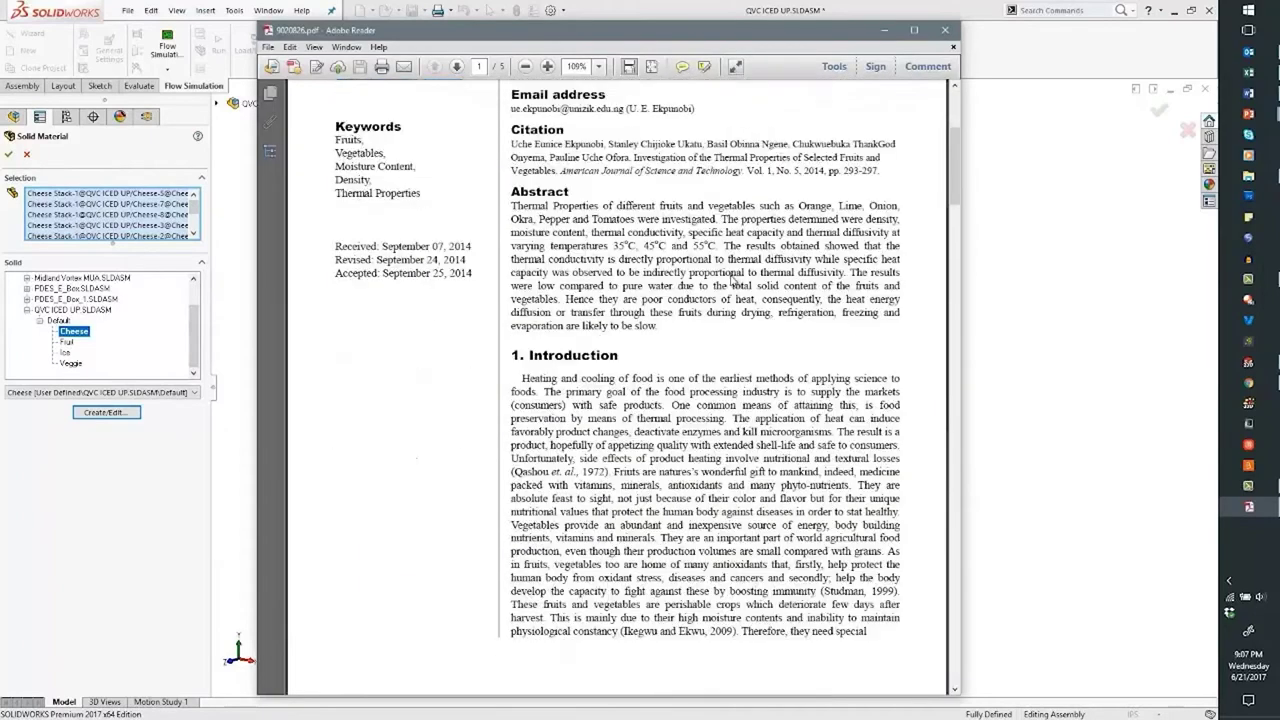
{"action": "scroll", "coordinate": [730, 273], "scroll_direction": "down", "scroll_amount": 3}
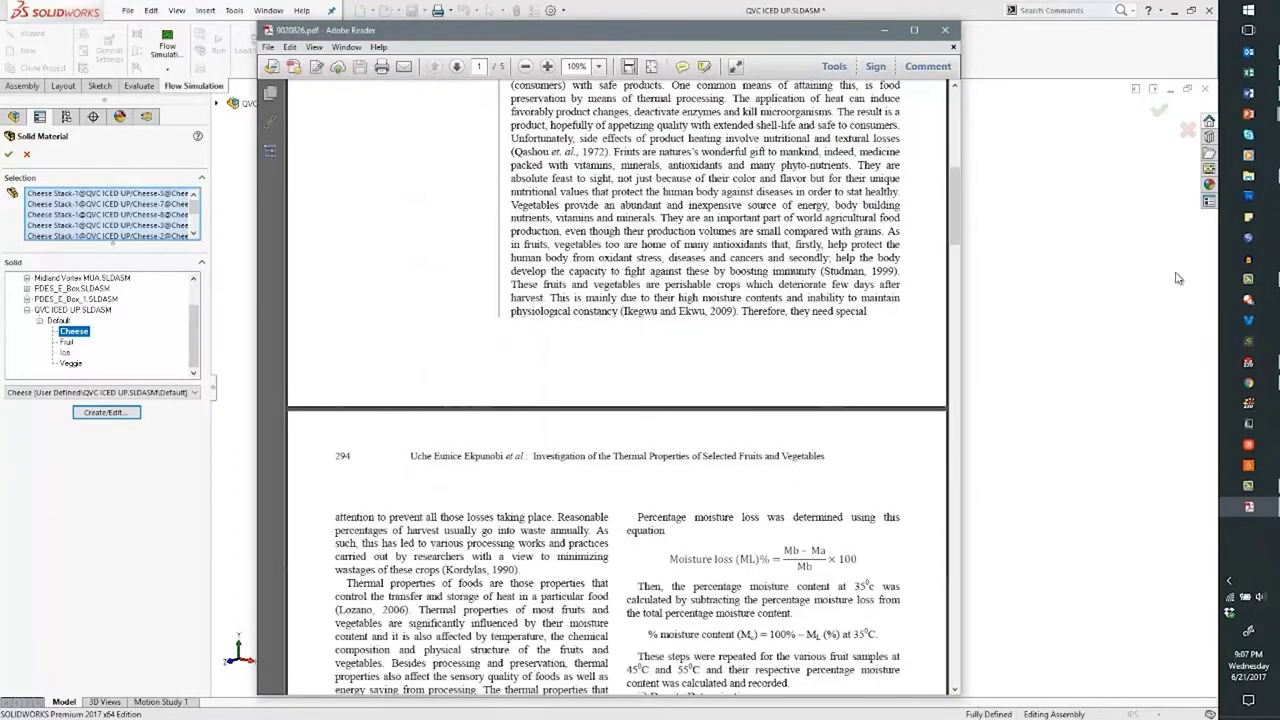
{"action": "left_click", "coordinate": [1253, 167]}
{"action": "scroll", "coordinate": [740, 400], "scroll_direction": "down", "scroll_amount": 10}
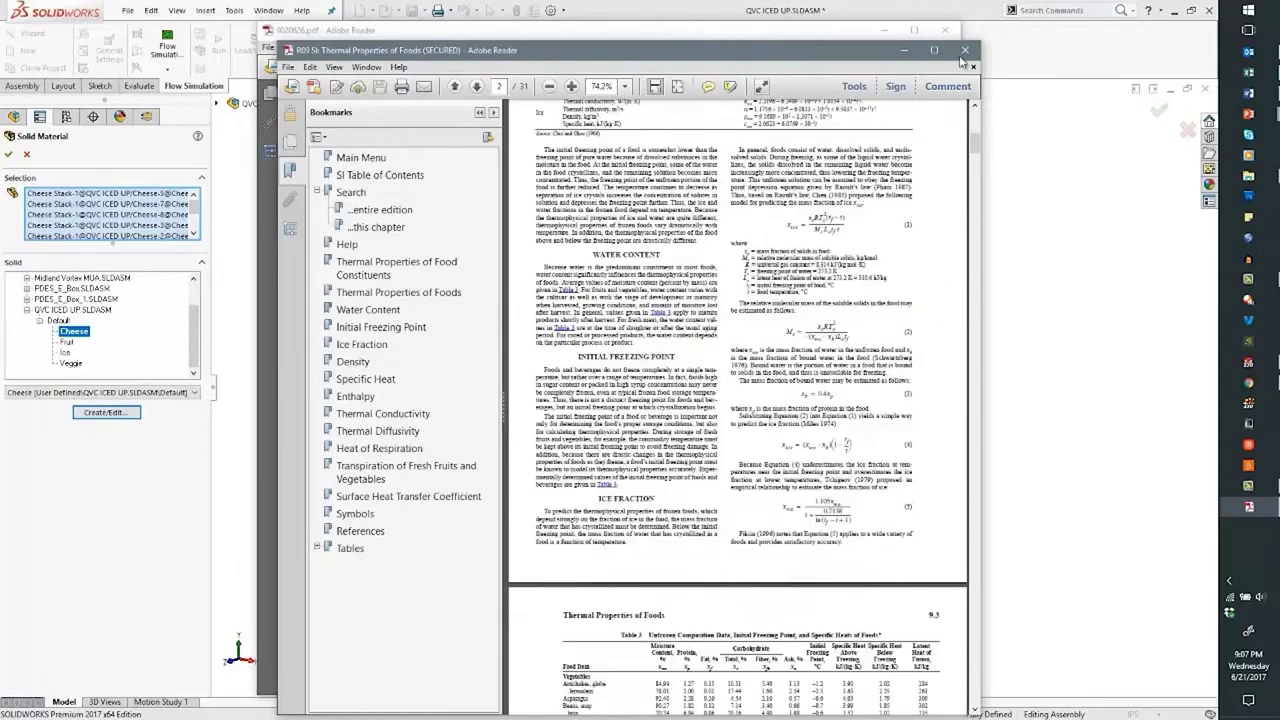
{"action": "left_click", "coordinate": [964, 50]}
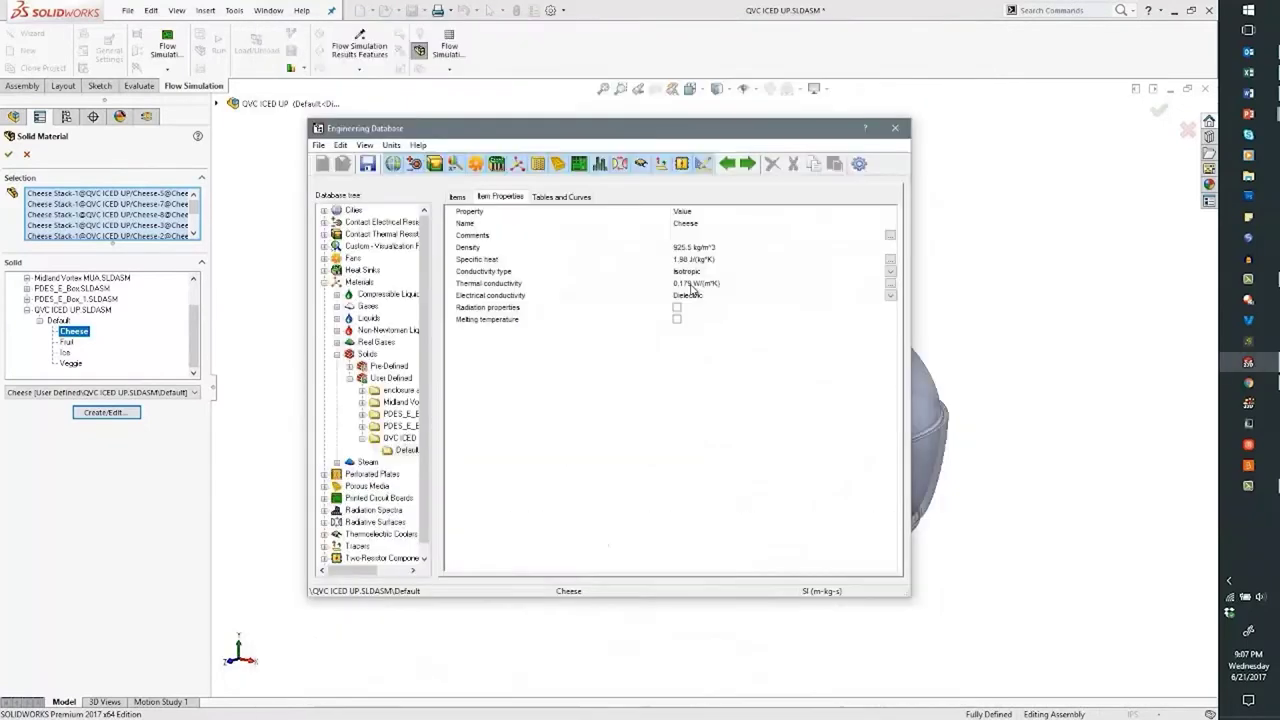
{"action": "left_click", "coordinate": [895, 128]}
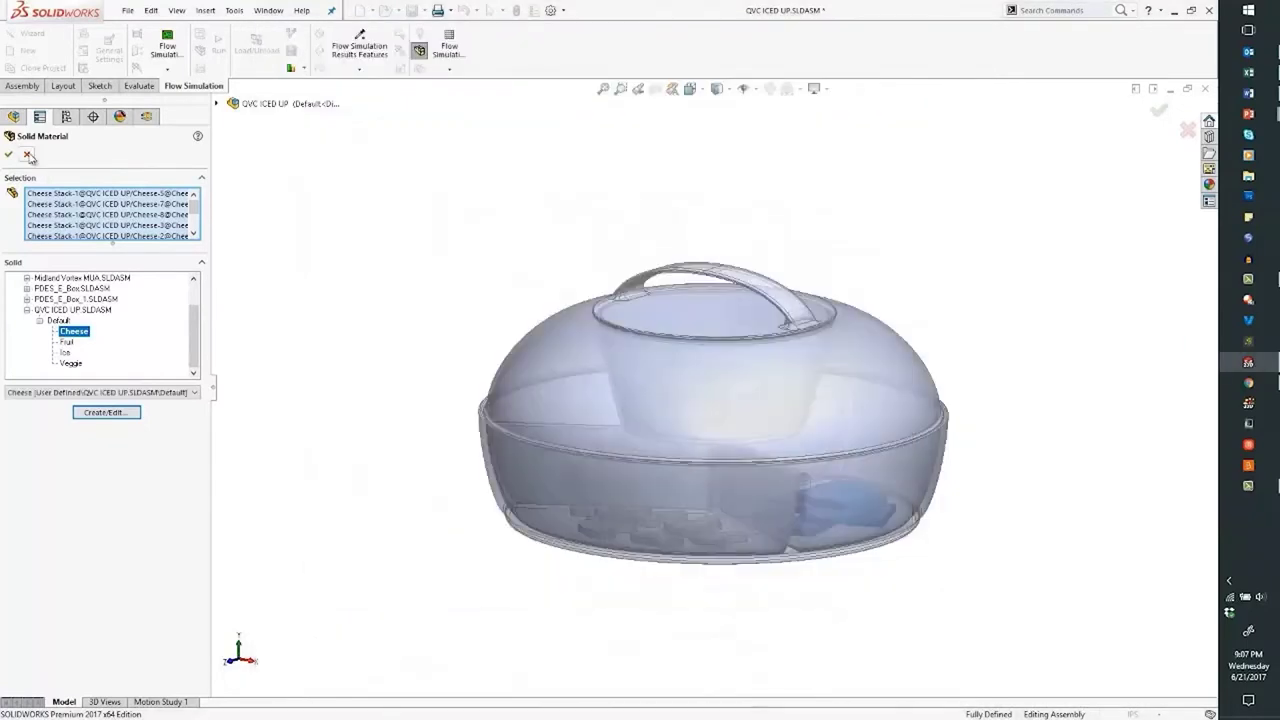
{"action": "left_click", "coordinate": [8, 153]}
Review the definition of the VS Temperature 1 heat source on the ice and leave it without edits
{"action": "left_click", "coordinate": [88, 396]}
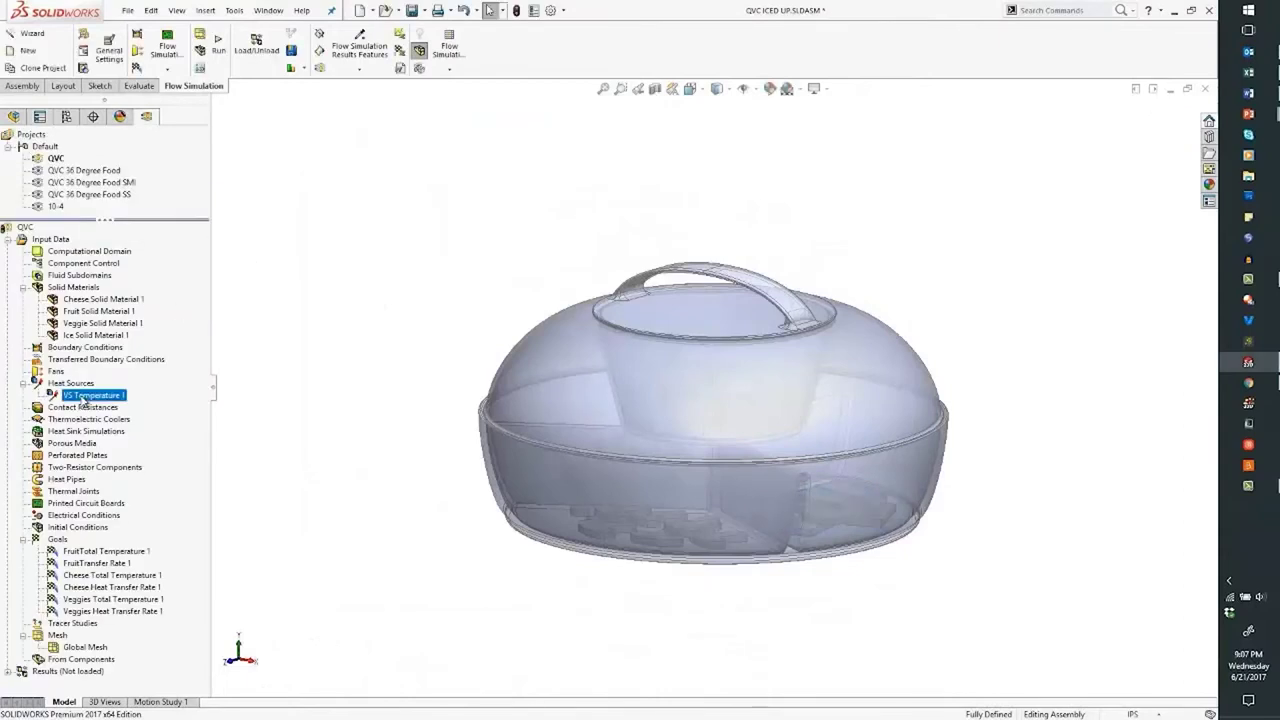
{"action": "right_click", "coordinate": [101, 397]}
{"action": "left_click", "coordinate": [128, 404]}
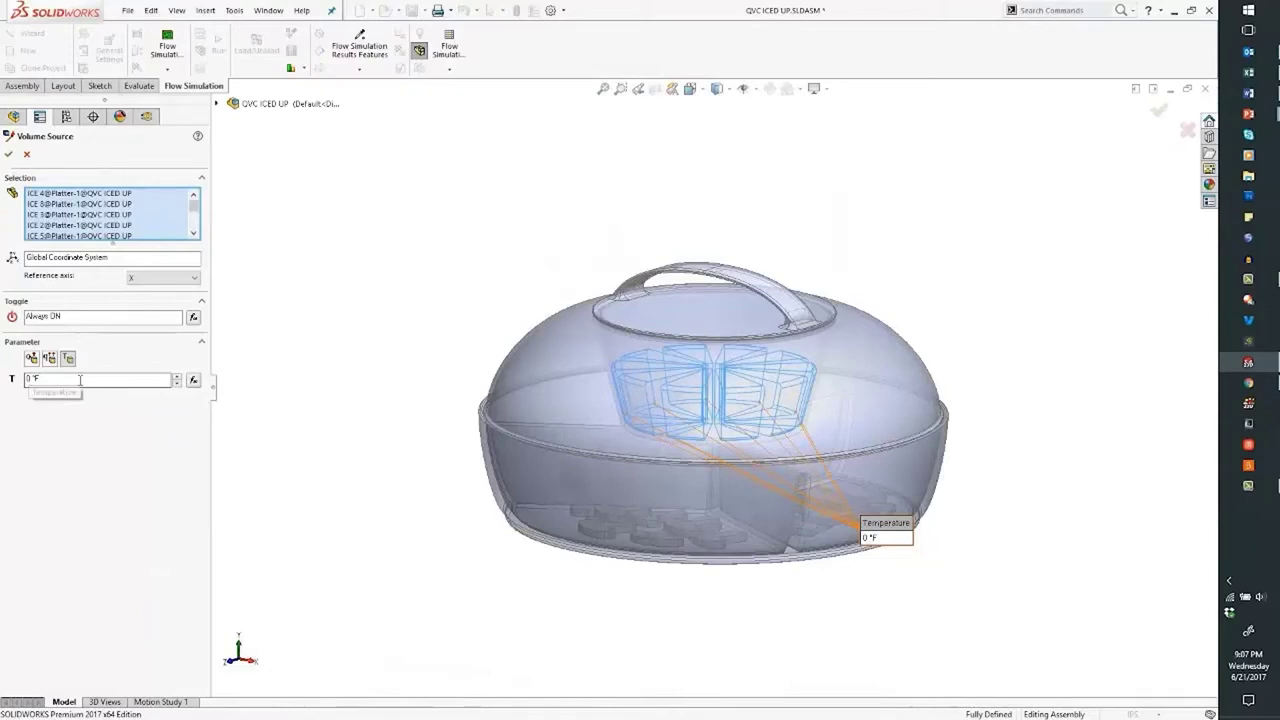
{"action": "left_click", "coordinate": [27, 155]}
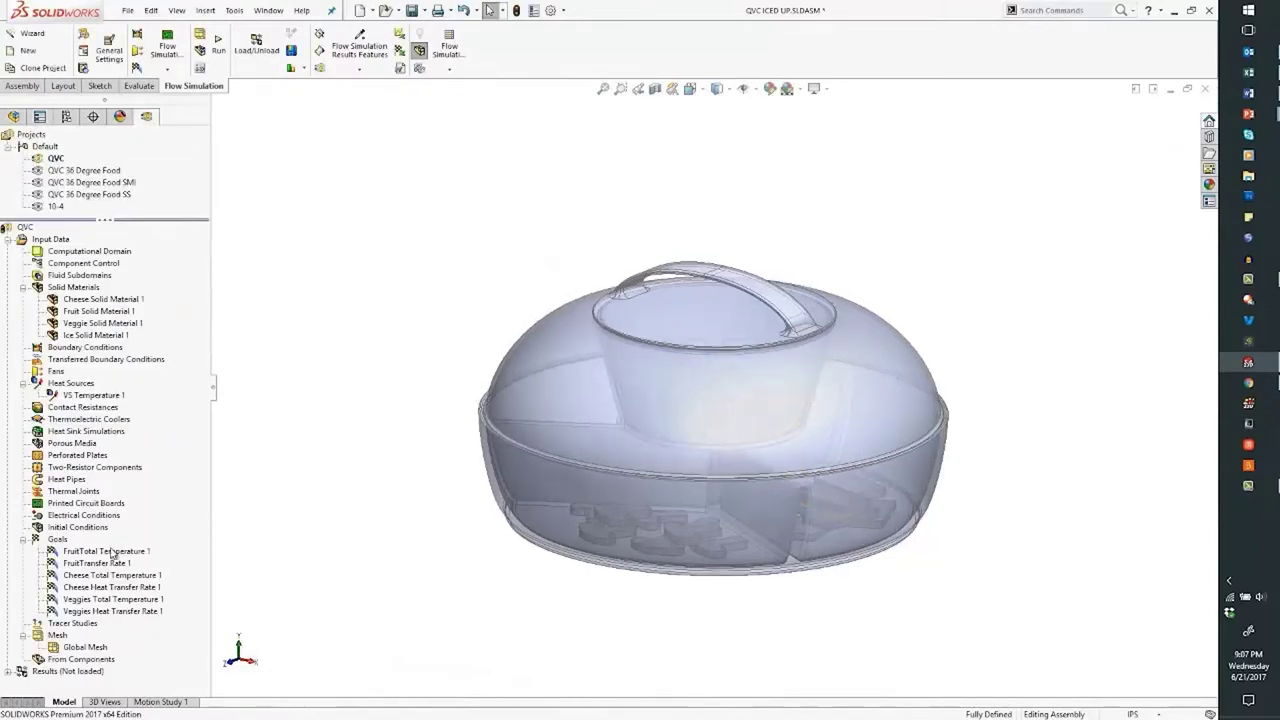
Review the definition of the FruitTotal Temperature 1 surface goal and leave it without edits
{"action": "left_click", "coordinate": [112, 553]}
{"action": "right_click", "coordinate": [112, 553]}
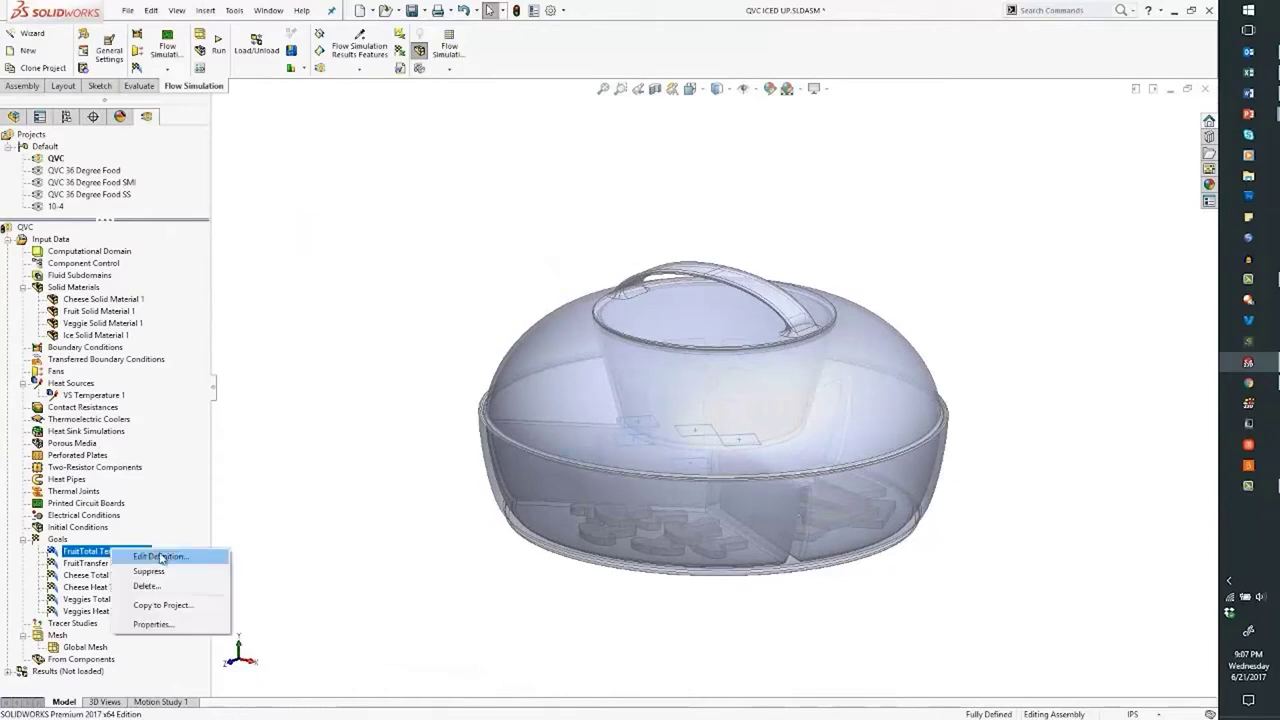
{"action": "left_click", "coordinate": [160, 556]}
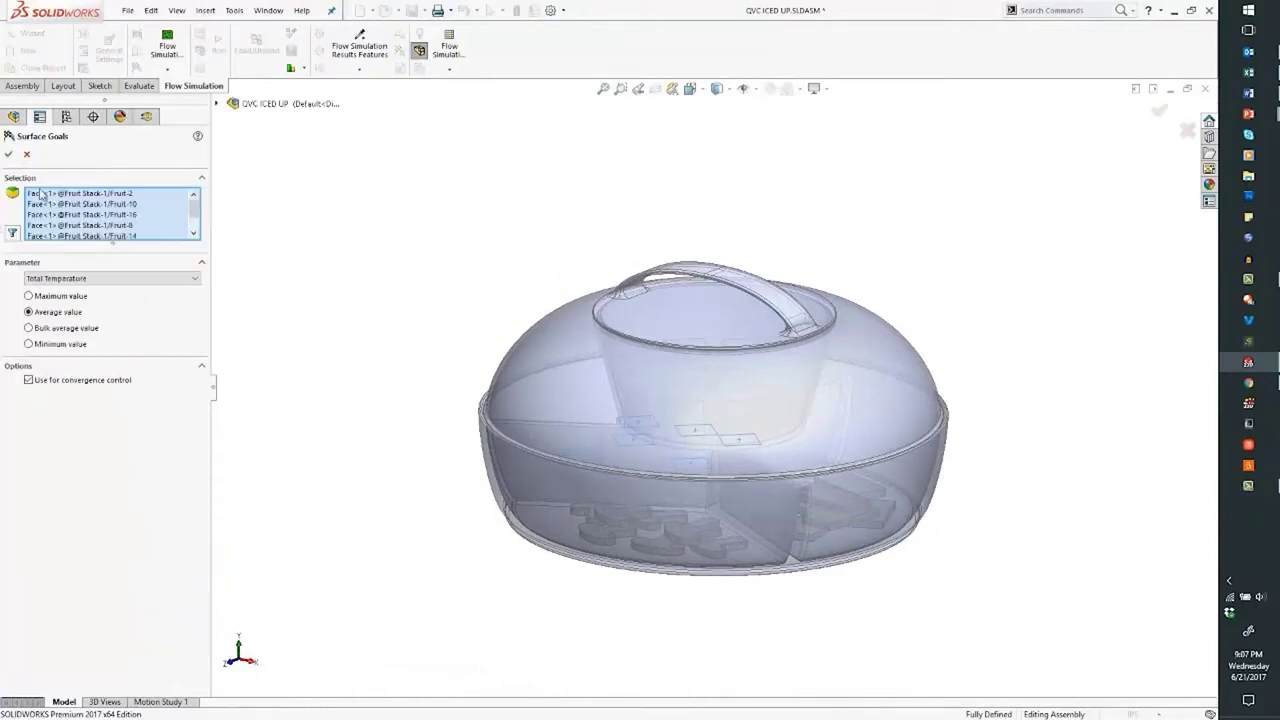
{"action": "left_click", "coordinate": [28, 155]}
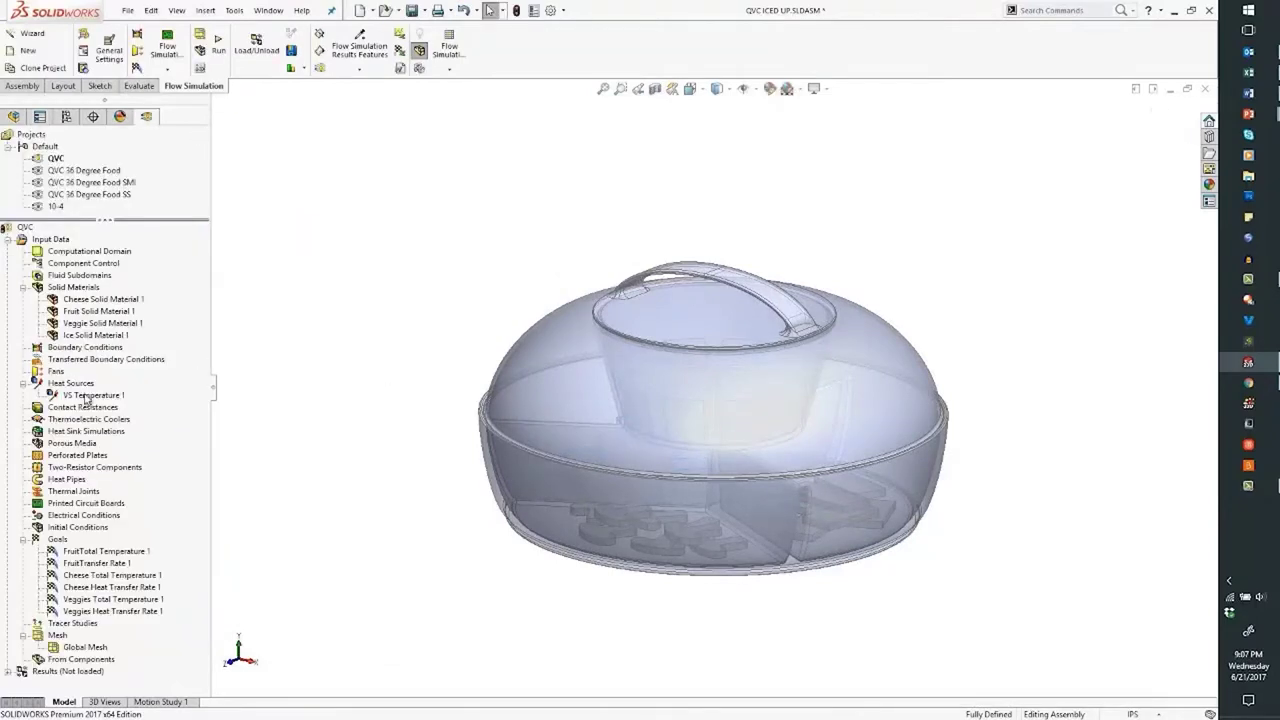
Review the definitions of the Cheese and Veggies Heat Transfer Rate 1 surface goals and leave both without edits
{"action": "right_click", "coordinate": [120, 589]}
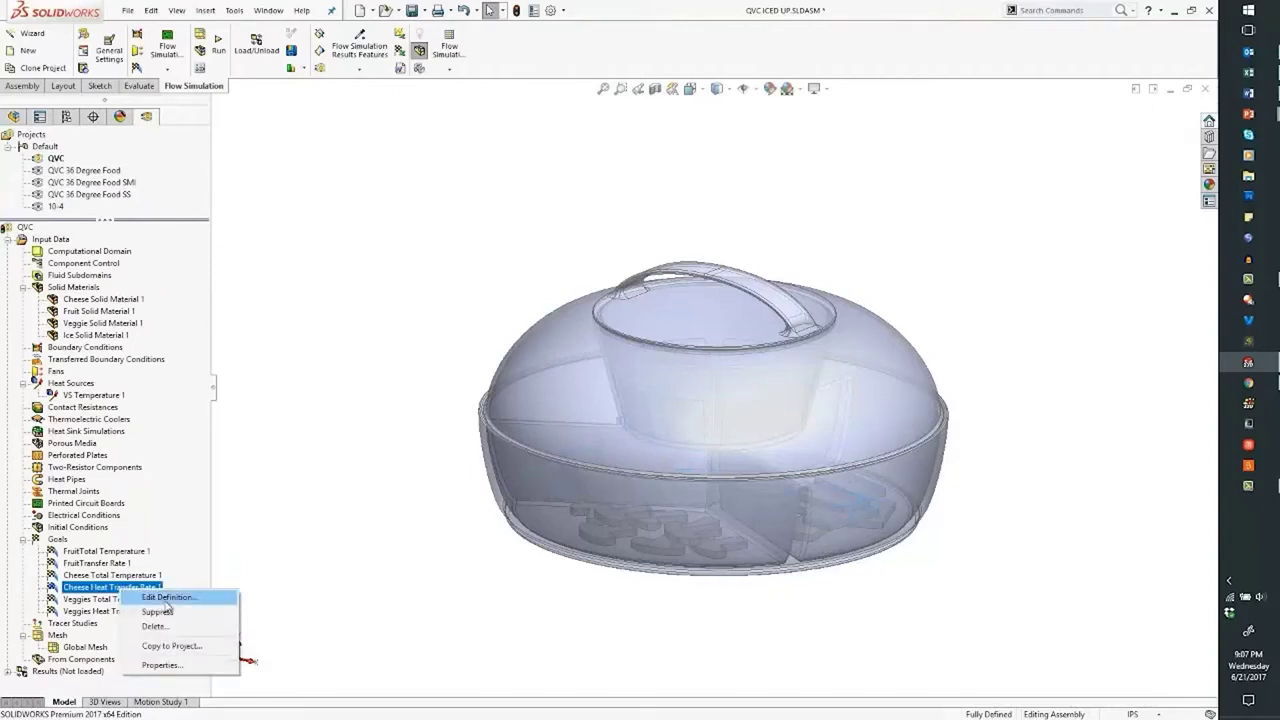
{"action": "left_click", "coordinate": [165, 600]}
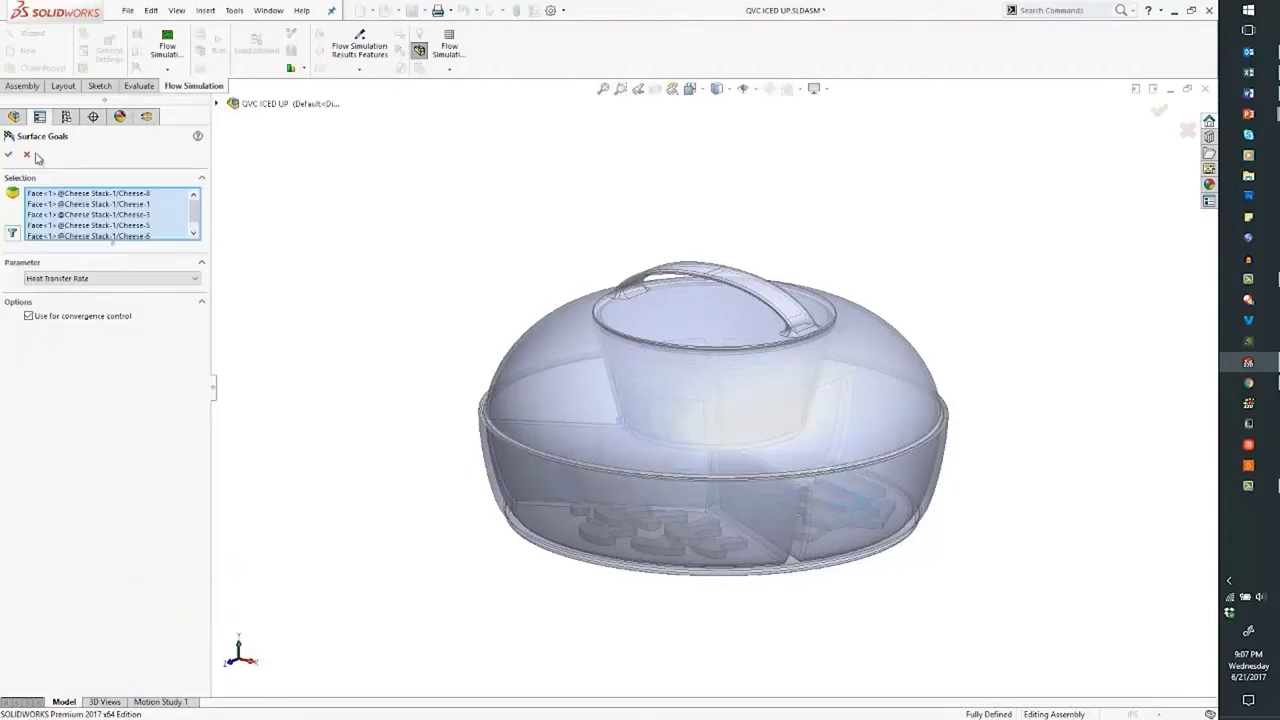
{"action": "left_click", "coordinate": [28, 155]}
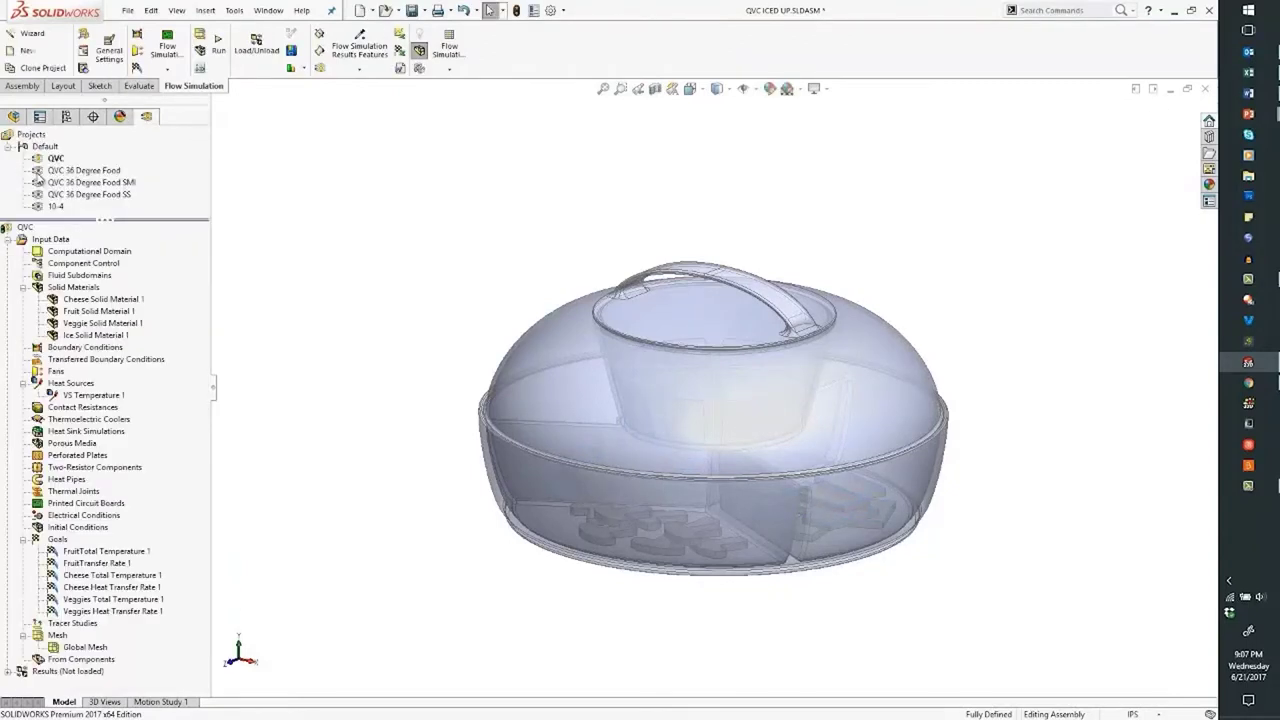
{"action": "right_click", "coordinate": [125, 611]}
{"action": "left_click", "coordinate": [172, 621]}
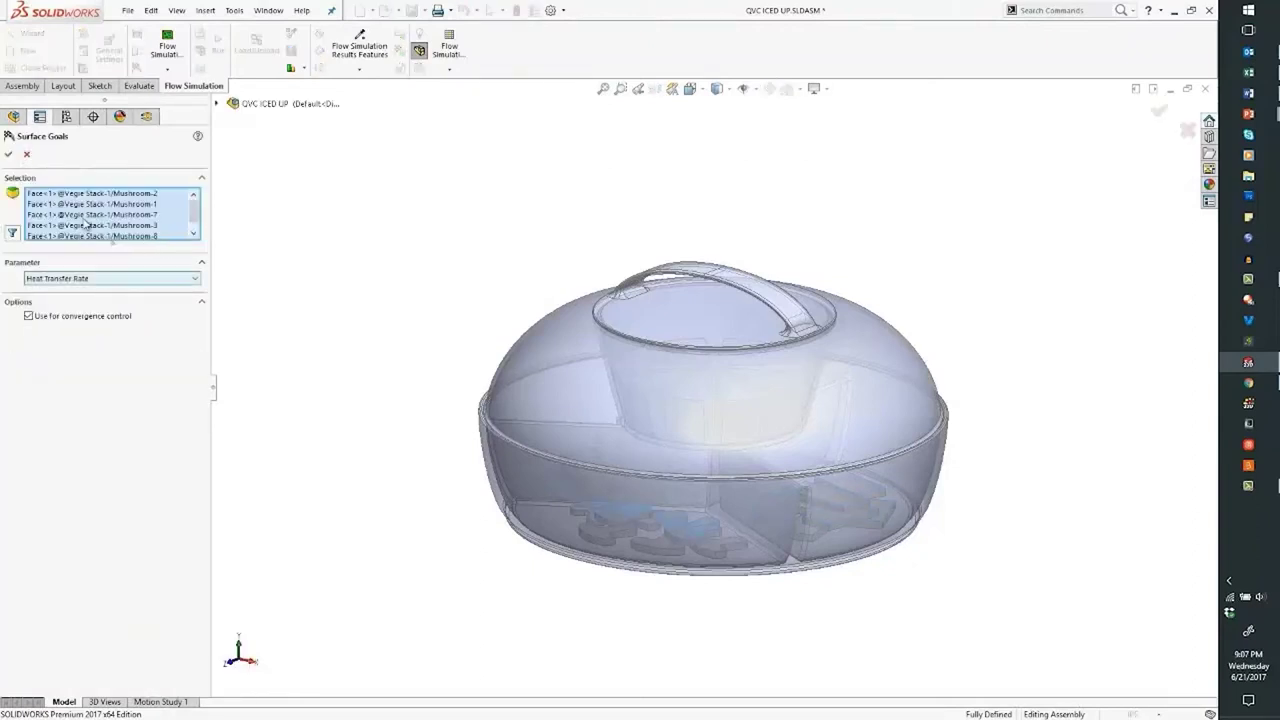
{"action": "left_click", "coordinate": [27, 154]}
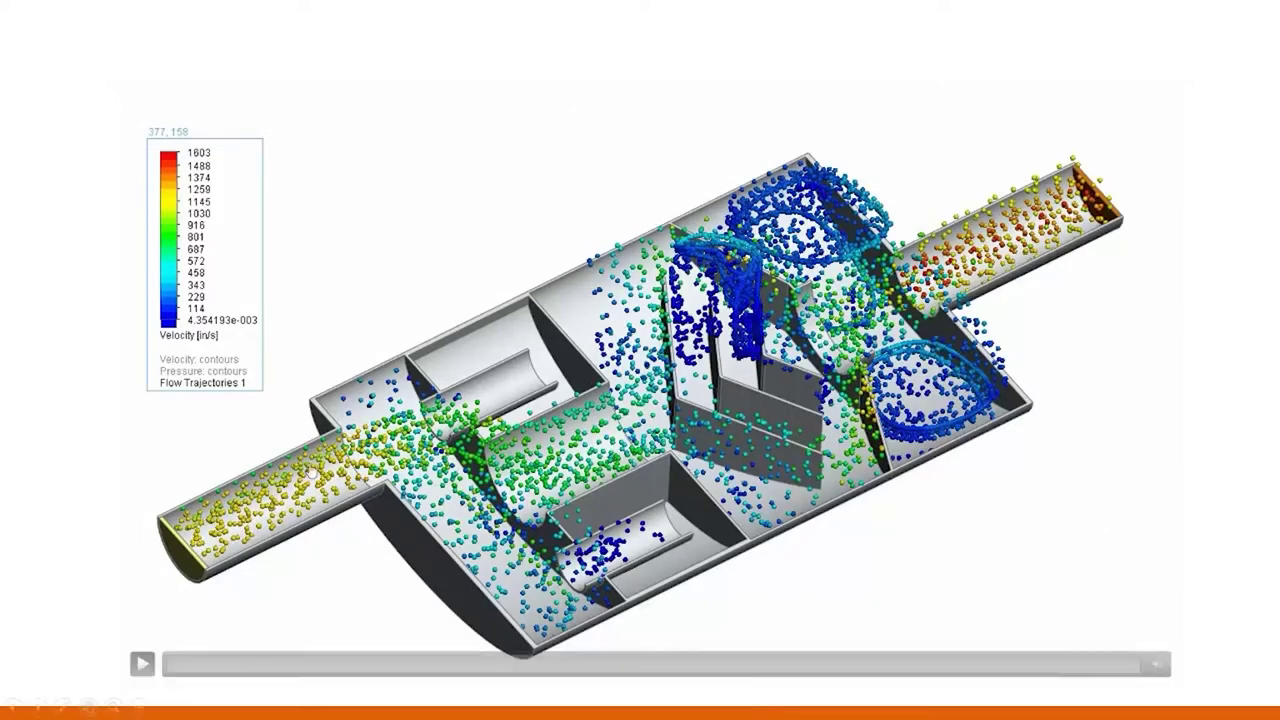
{"action": "left_click", "coordinate": [143, 663]}
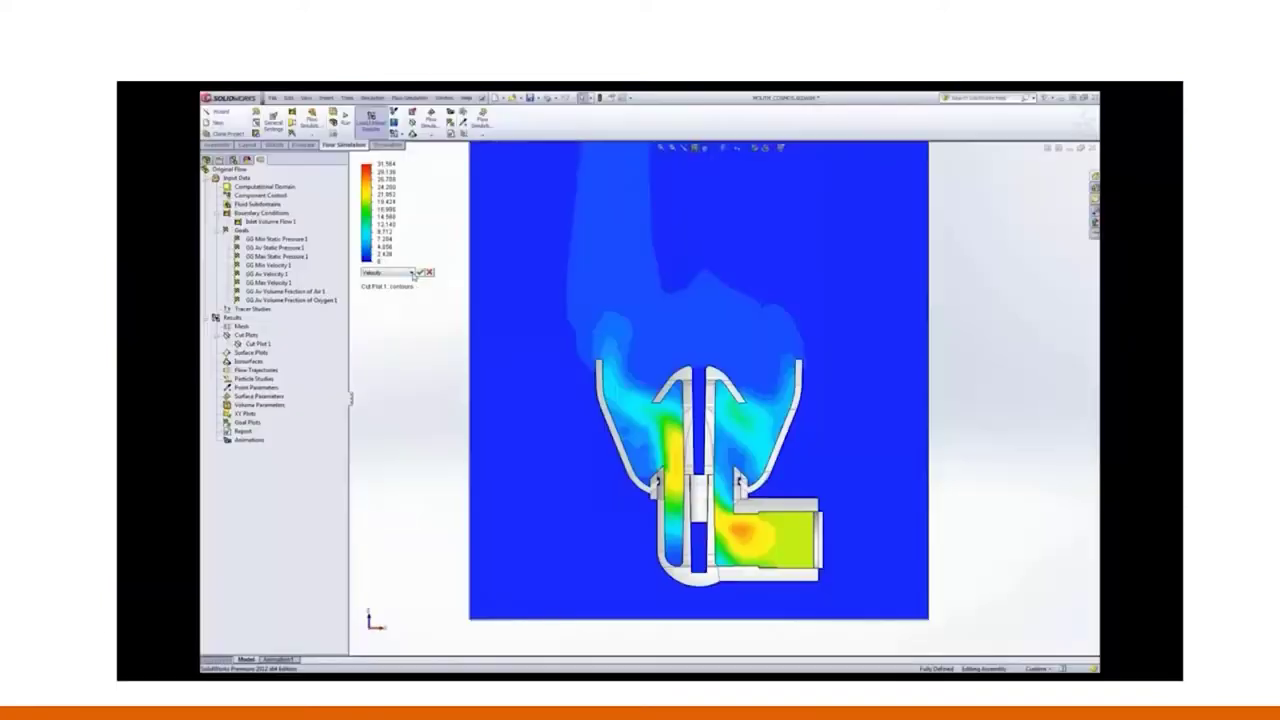
Switch the parameter shown on Cut Plot 1 of the mouthpiece from velocity to Volume Fraction of Oxygen
{"action": "left_click", "coordinate": [411, 272]}
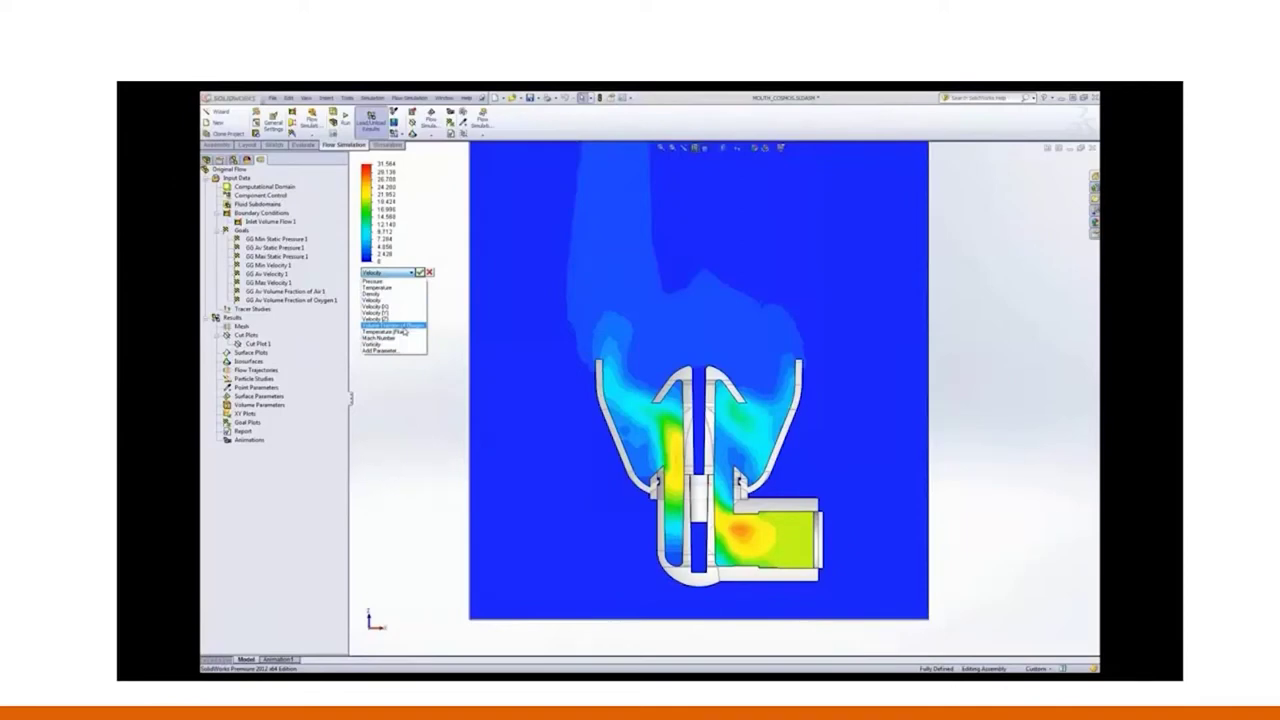
{"action": "left_click", "coordinate": [400, 326]}
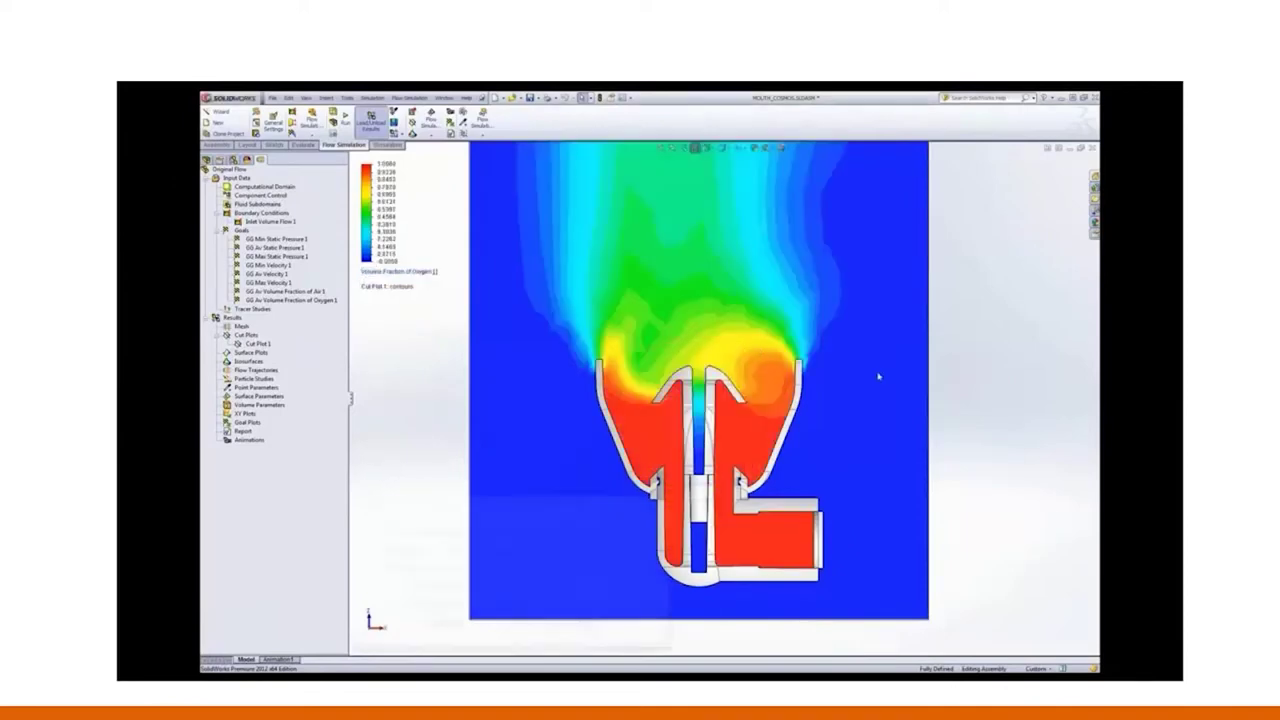
{"action": "scroll", "coordinate": [938, 409], "scroll_direction": "up", "scroll_amount": 1}
{"action": "middle_click_drag", "start_coordinate": [926, 360], "coordinate": [743, 421]}
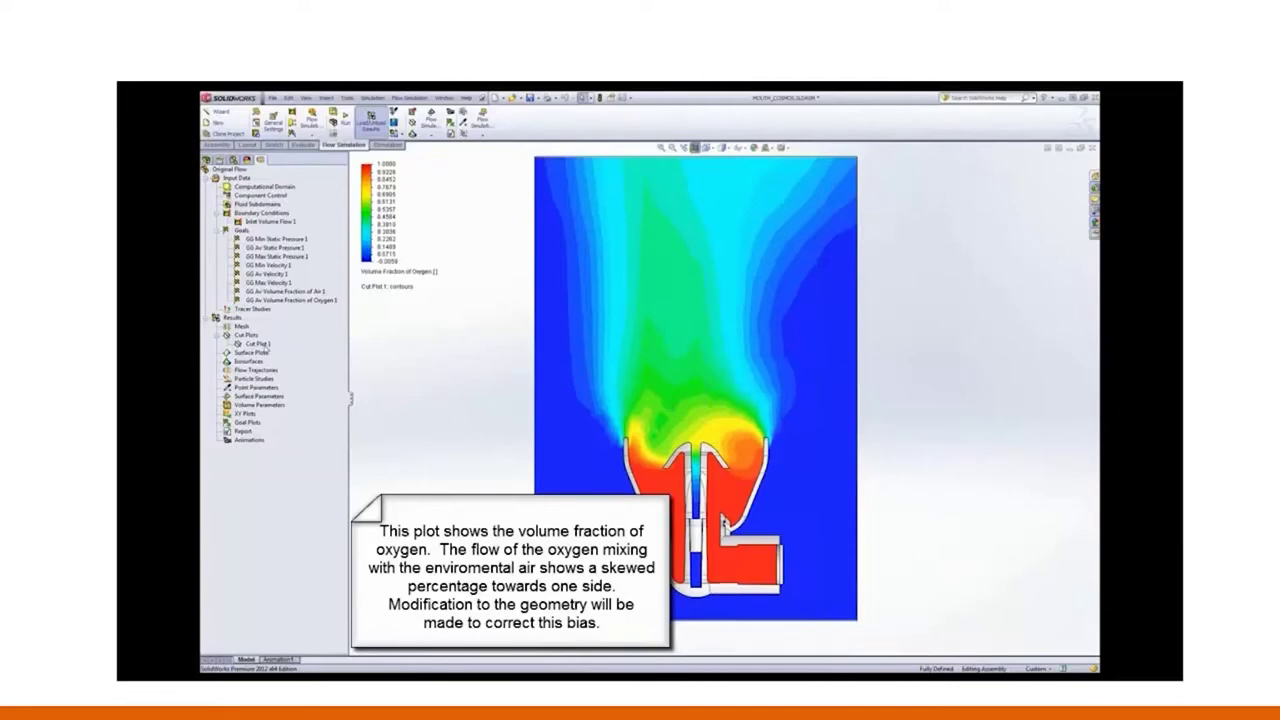
Examine the oxygen fraction at different sections by shifting Cut Plot 1's plane through the mouthpiece
{"action": "left_click", "coordinate": [258, 343]}
{"action": "middle_click_drag", "start_coordinate": [620, 360], "coordinate": [703, 358]}
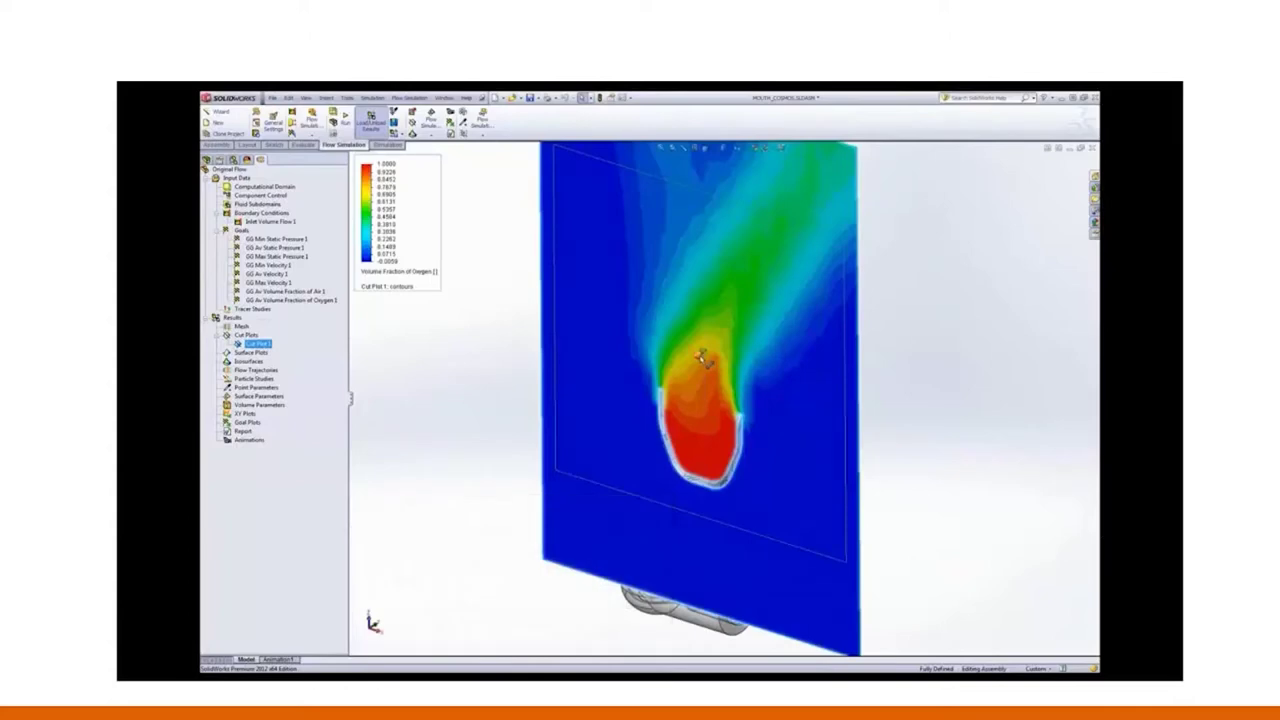
{"action": "left_click_drag", "start_coordinate": [703, 357], "coordinate": [580, 423]}
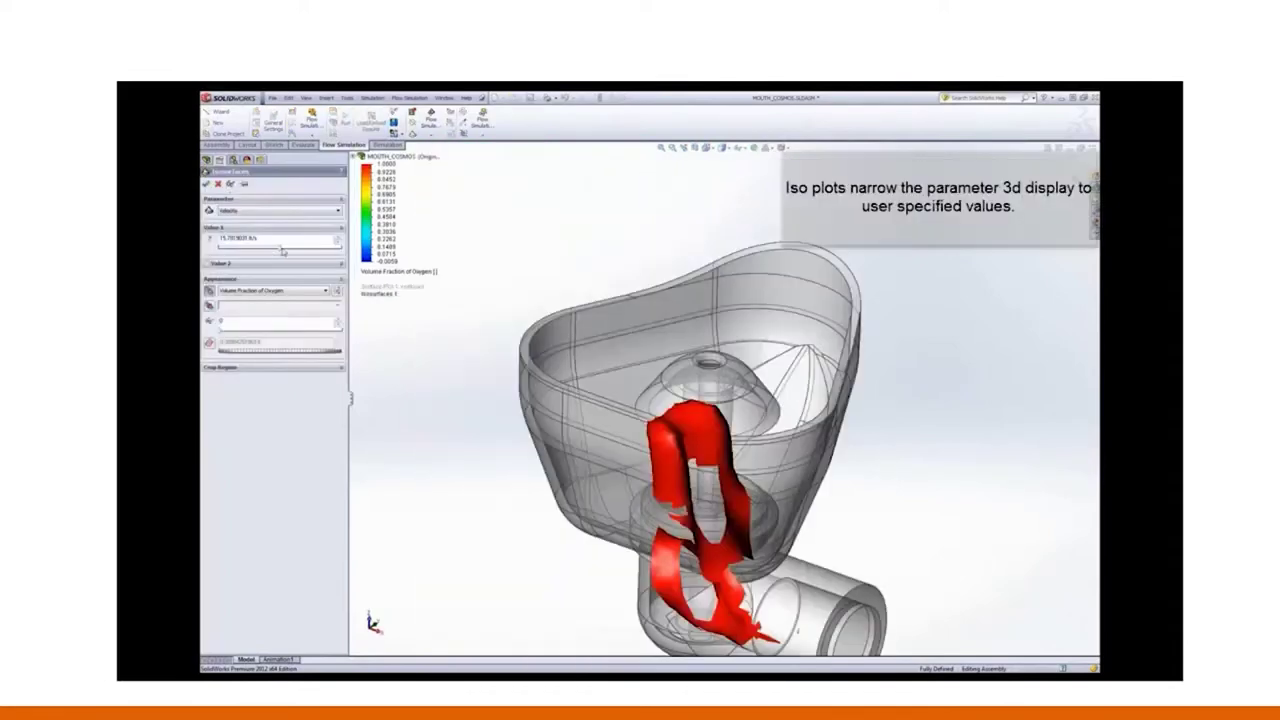
Lower the velocity value of the mouthpiece isosurface to about 2.2 ft/s
{"action": "left_click_drag", "start_coordinate": [290, 250], "coordinate": [229, 244]}
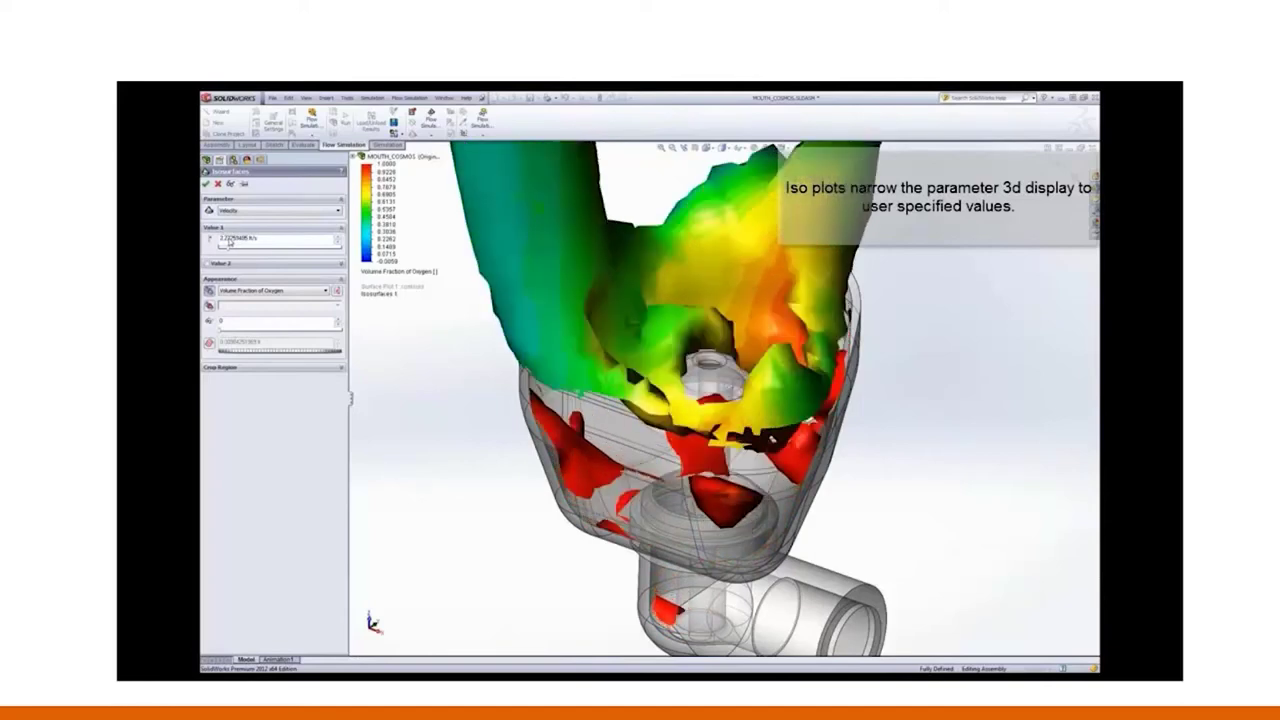
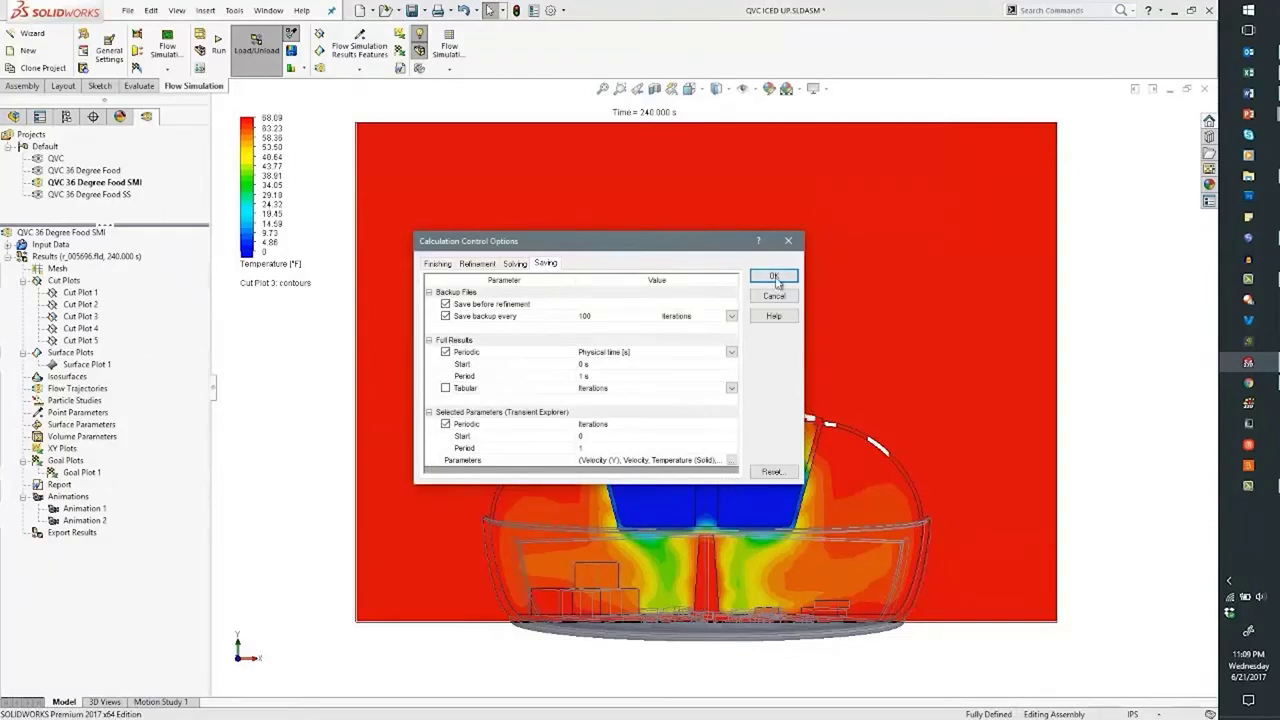
Open the Transient Explorer for the QVC 36 Degree Food SMI results and show the temperature plot at about 224.3 s
{"action": "right_click", "coordinate": [100, 257]}
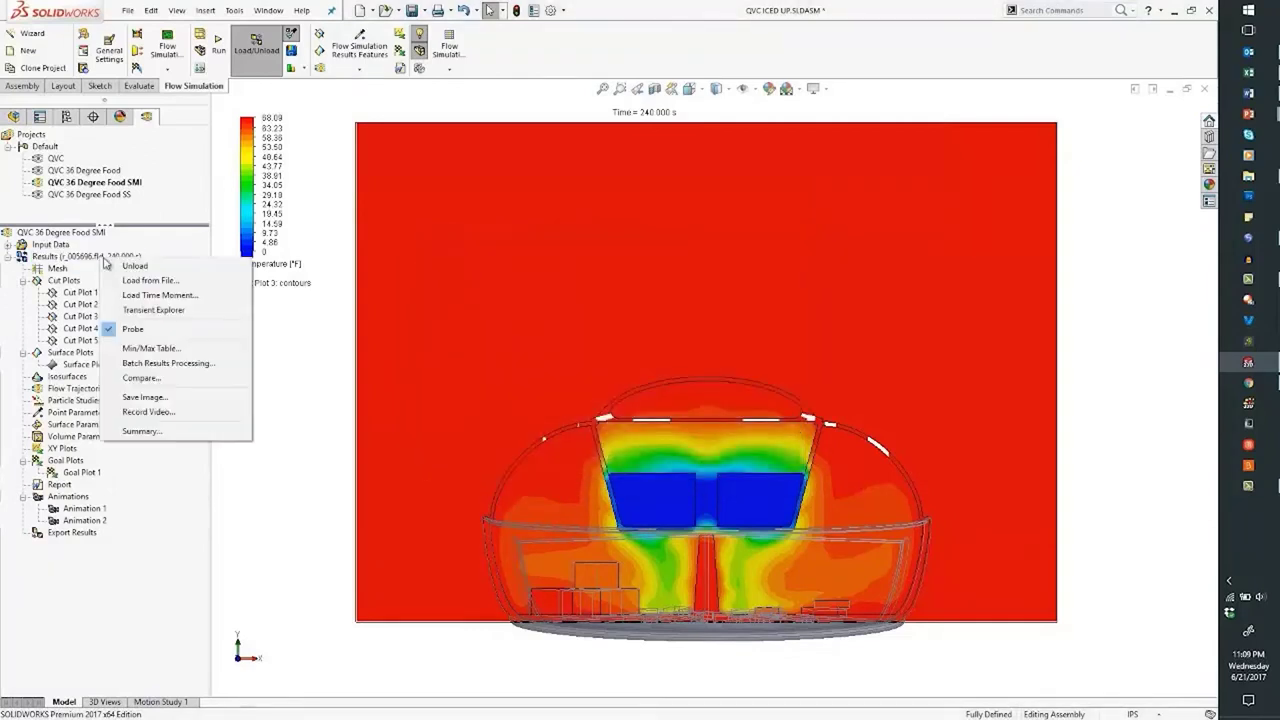
{"action": "left_click", "coordinate": [156, 313]}
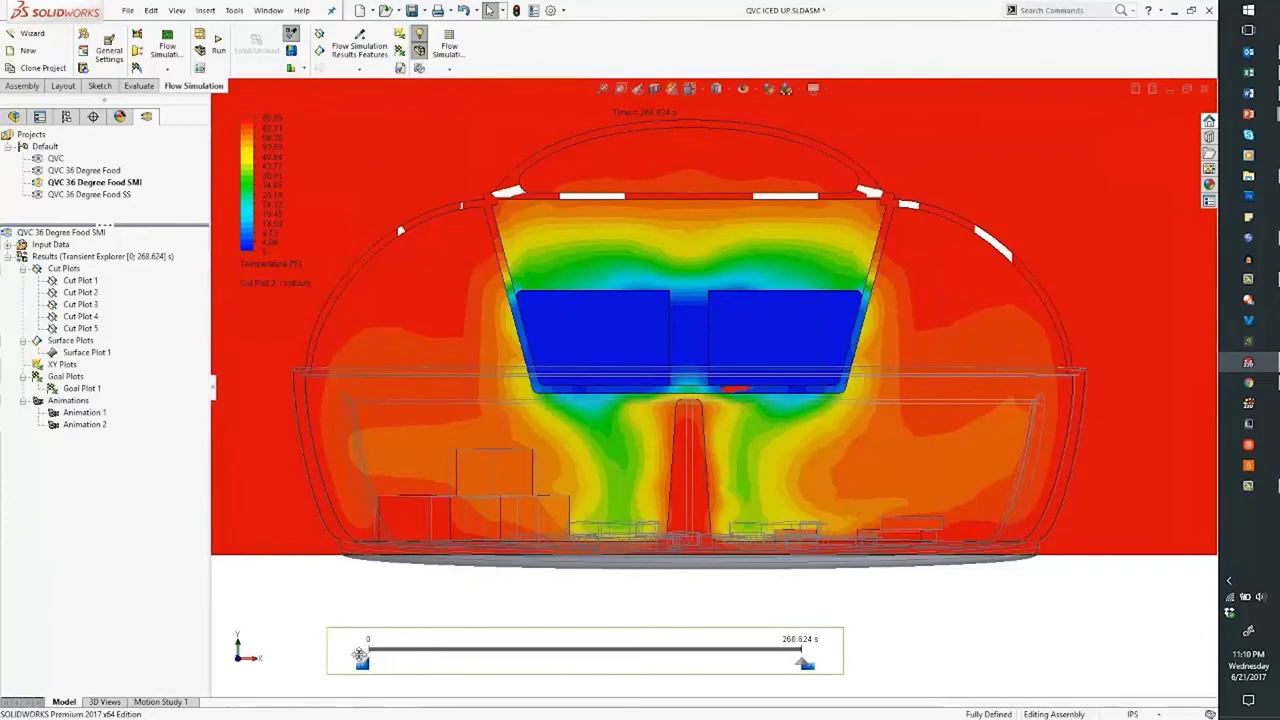
{"action": "mouse_move", "coordinate": [800, 666]}
{"action": "left_mouse_down"}
{"action": "mouse_move", "coordinate": [370, 667]}
{"action": "mouse_move", "coordinate": [730, 678]}
{"action": "left_mouse_up"}
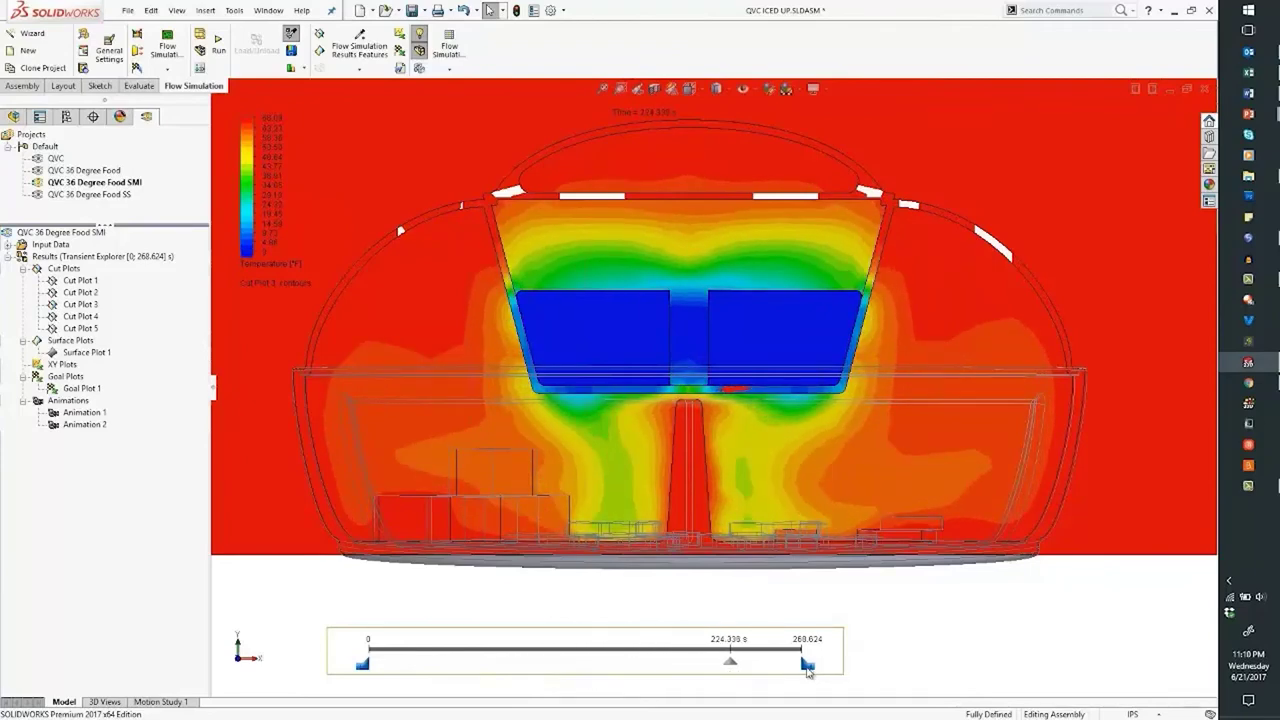
Narrow the Transient Explorer time range to about 203.4 to 240.1 s
{"action": "left_click_drag", "start_coordinate": [789, 672], "coordinate": [762, 672]}
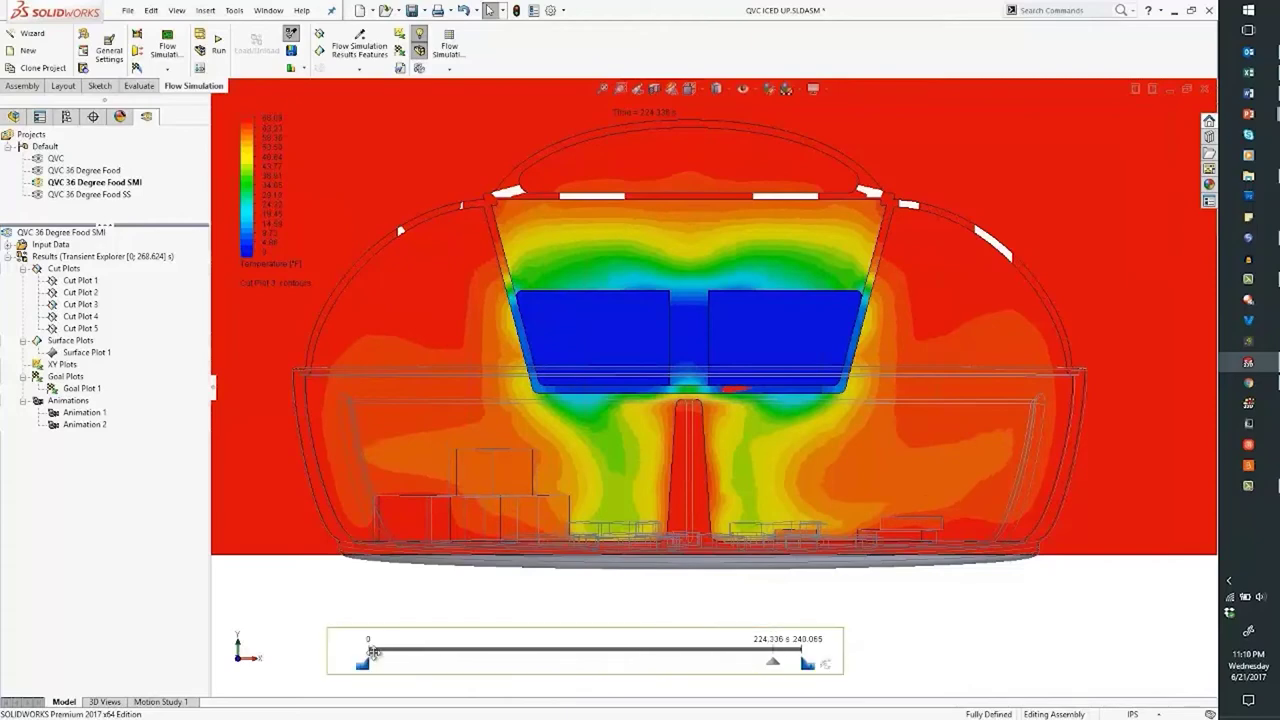
{"action": "left_click_drag", "start_coordinate": [363, 672], "coordinate": [730, 670]}
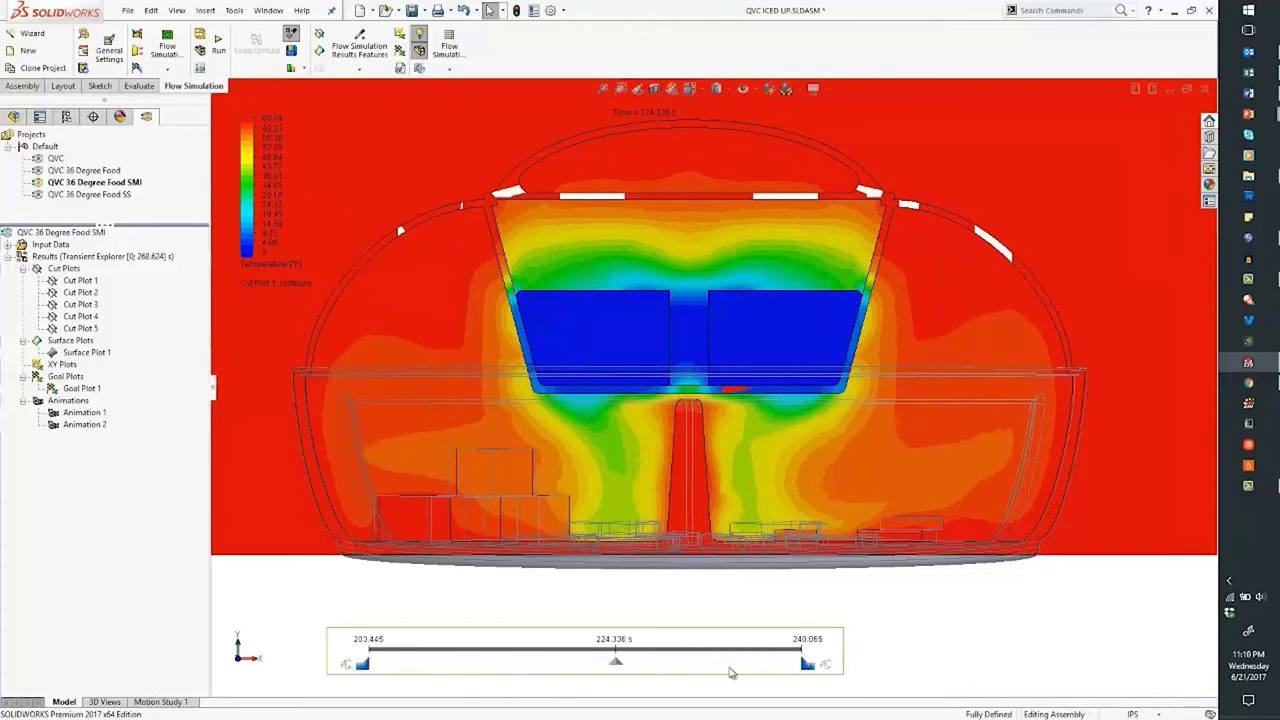
Move the Cut Plot 3 temperature plot back to about 209.9 s and 204.7 s, and reset the time range to its minimum and maximum
{"action": "mouse_move", "coordinate": [352, 670]}
{"action": "left_click_drag", "start_coordinate": [618, 667], "coordinate": [445, 662]}
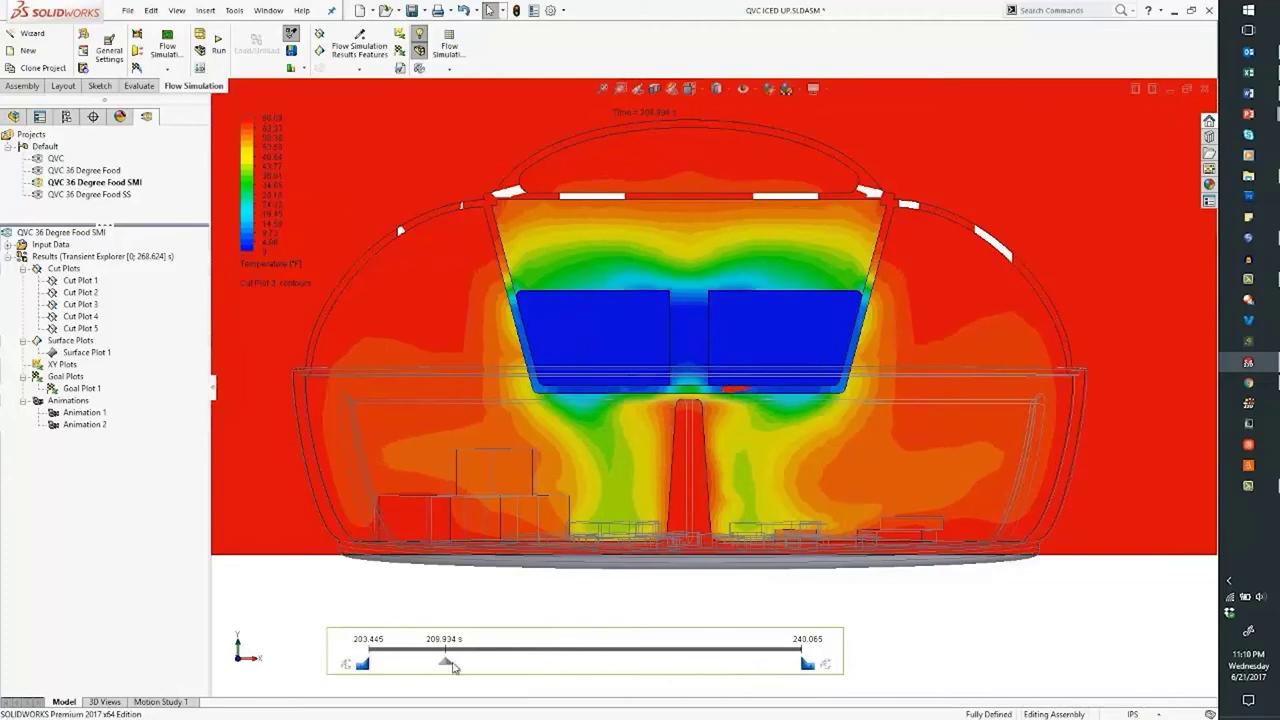
{"action": "mouse_move", "coordinate": [450, 668]}
{"action": "left_mouse_down"}
{"action": "mouse_move", "coordinate": [754, 678]}
{"action": "mouse_move", "coordinate": [783, 665]}
{"action": "mouse_move", "coordinate": [384, 665]}
{"action": "left_mouse_up"}
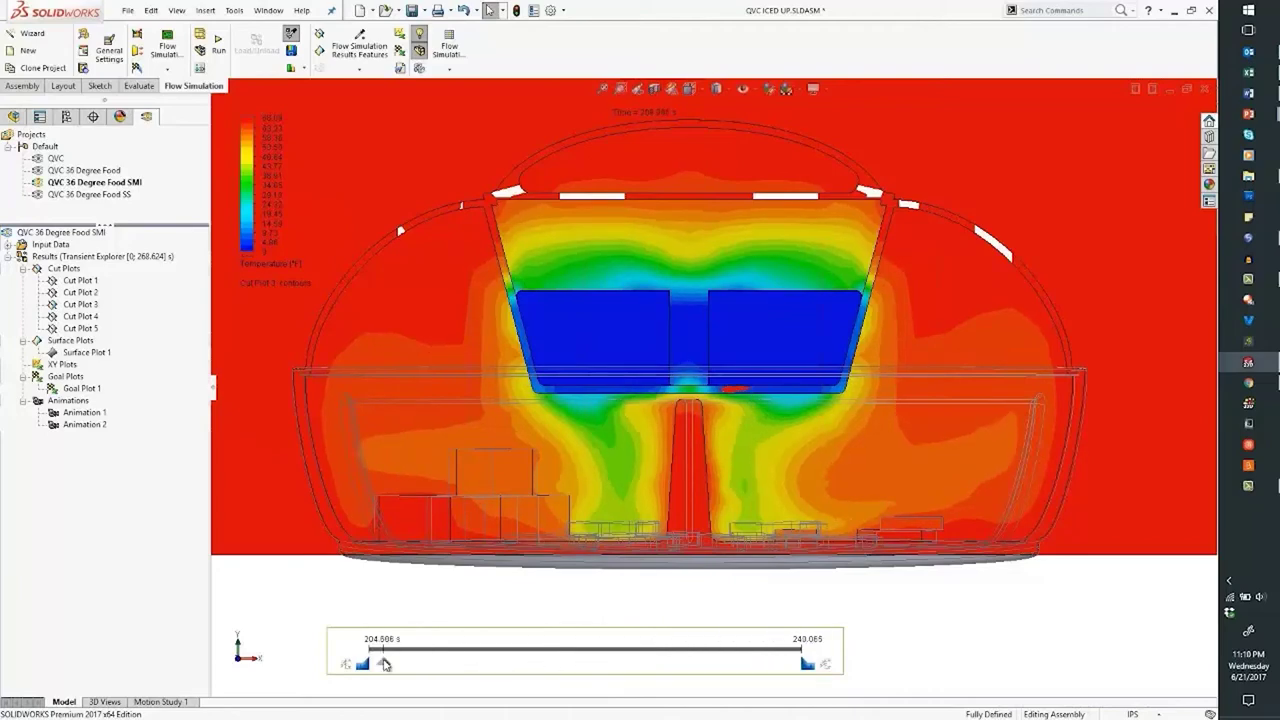
{"action": "left_click", "coordinate": [350, 667]}
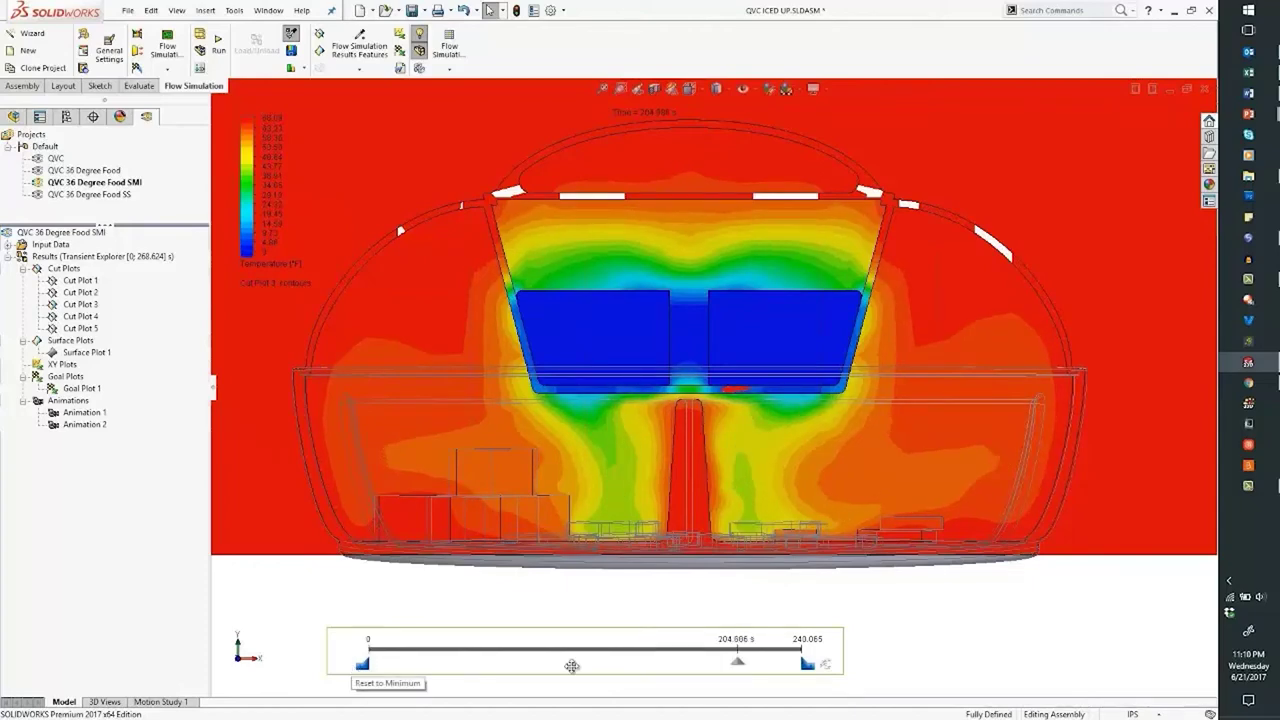
{"action": "left_click", "coordinate": [826, 664]}
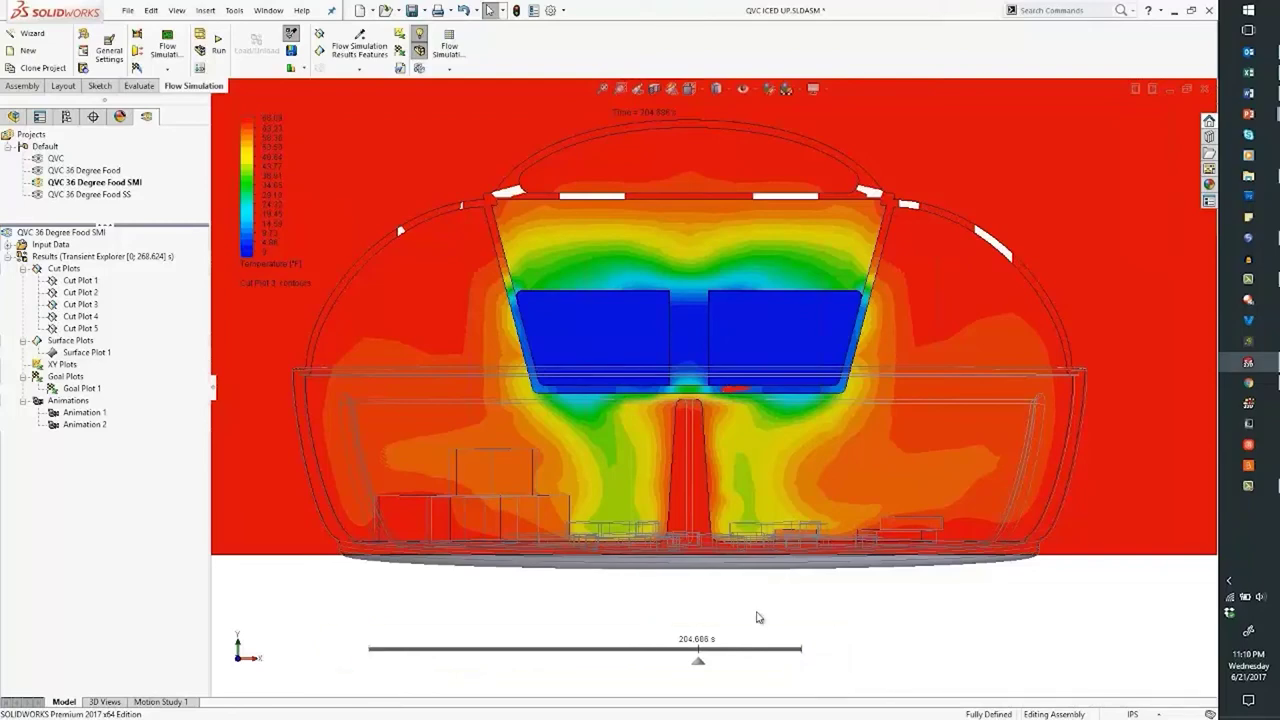
Clear and hide Cut Plot 3, and show Surface Plot 1 of the solid temperature in the top view
{"action": "right_click", "coordinate": [100, 305]}
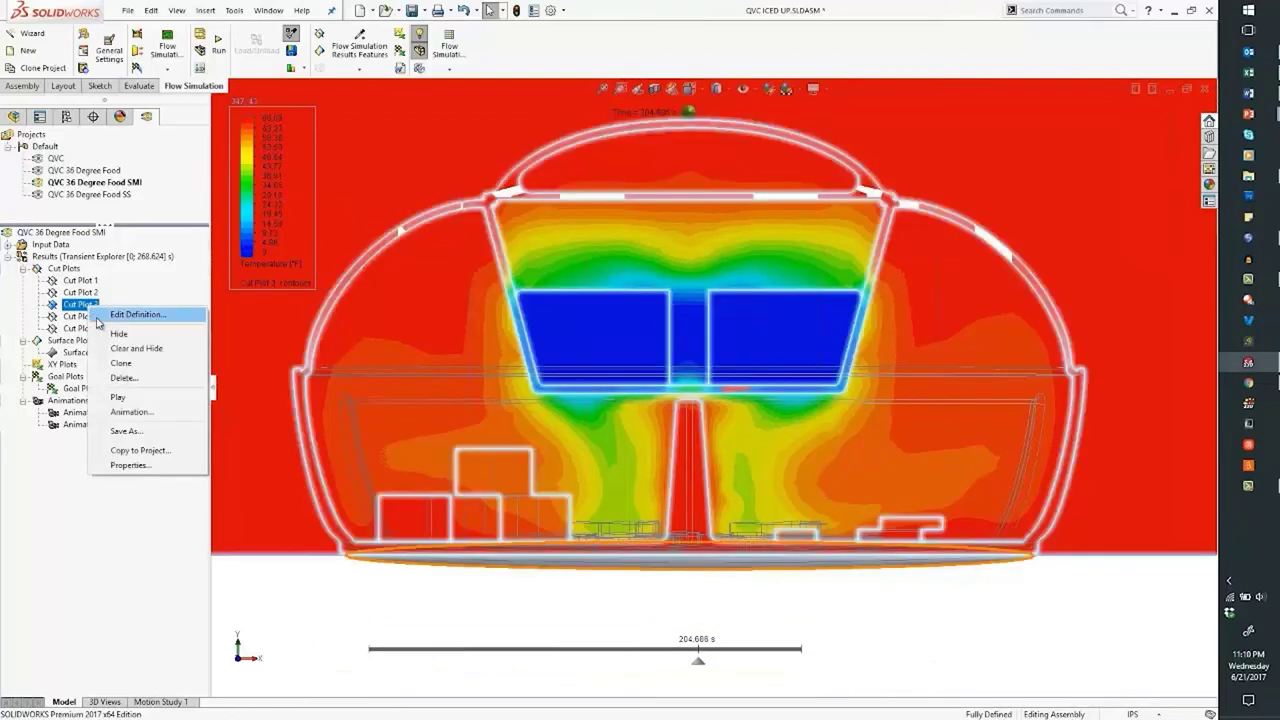
{"action": "left_click", "coordinate": [124, 349]}
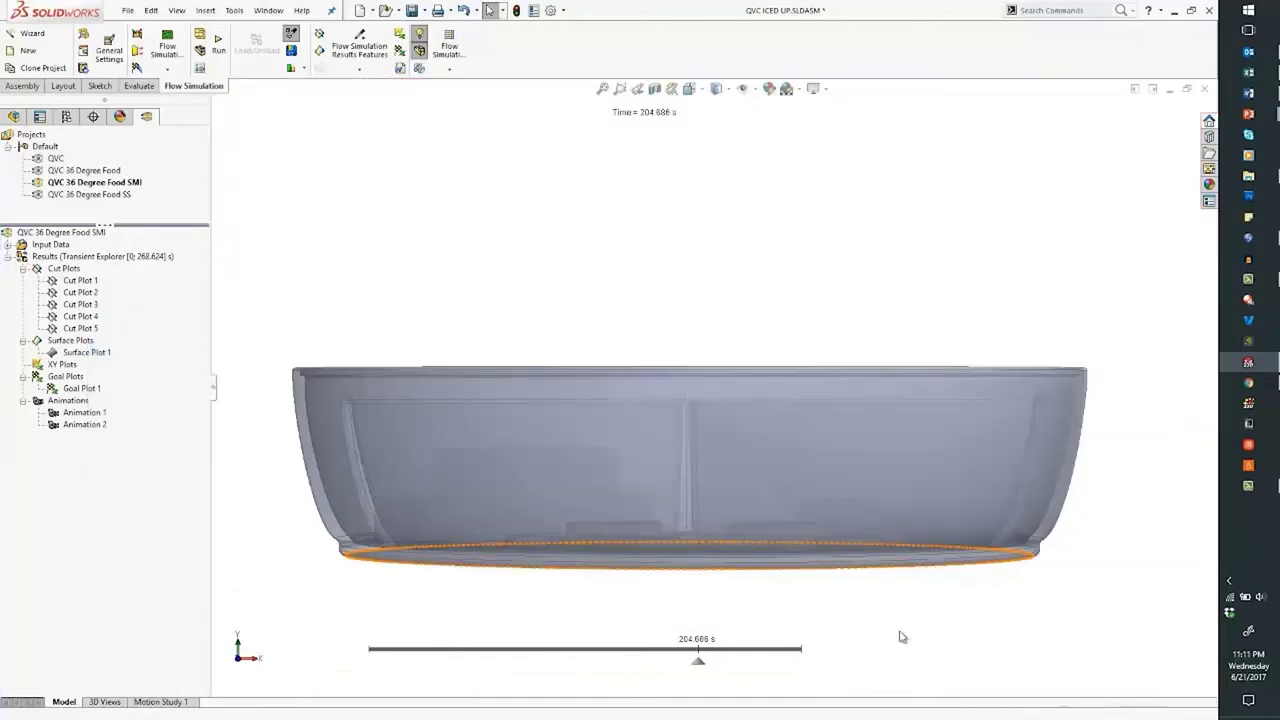
{"action": "right_click", "coordinate": [104, 354]}
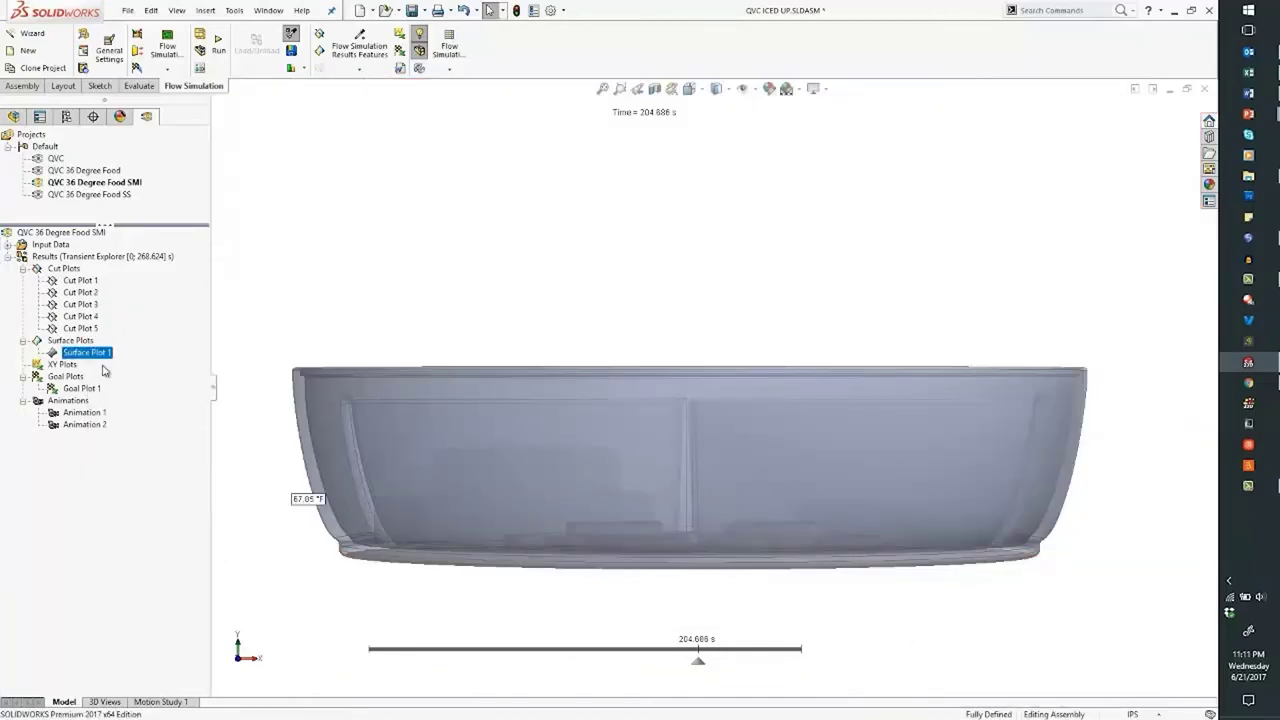
{"action": "left_click", "coordinate": [125, 381]}
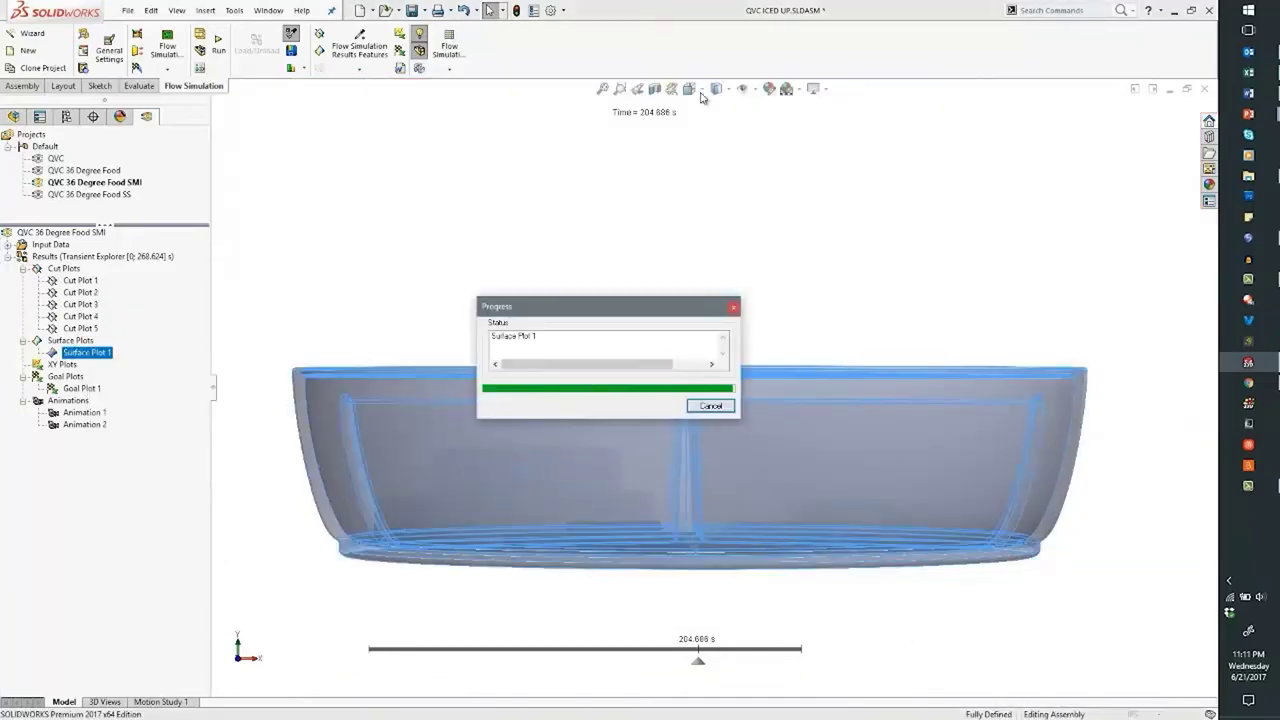
{"action": "left_click", "coordinate": [689, 88]}
{"action": "left_click", "coordinate": [711, 126]}
Scrub the platter's surface temperature plot to about 128.3 s and then towards the end of the time range
{"action": "mouse_move", "coordinate": [357, 653]}
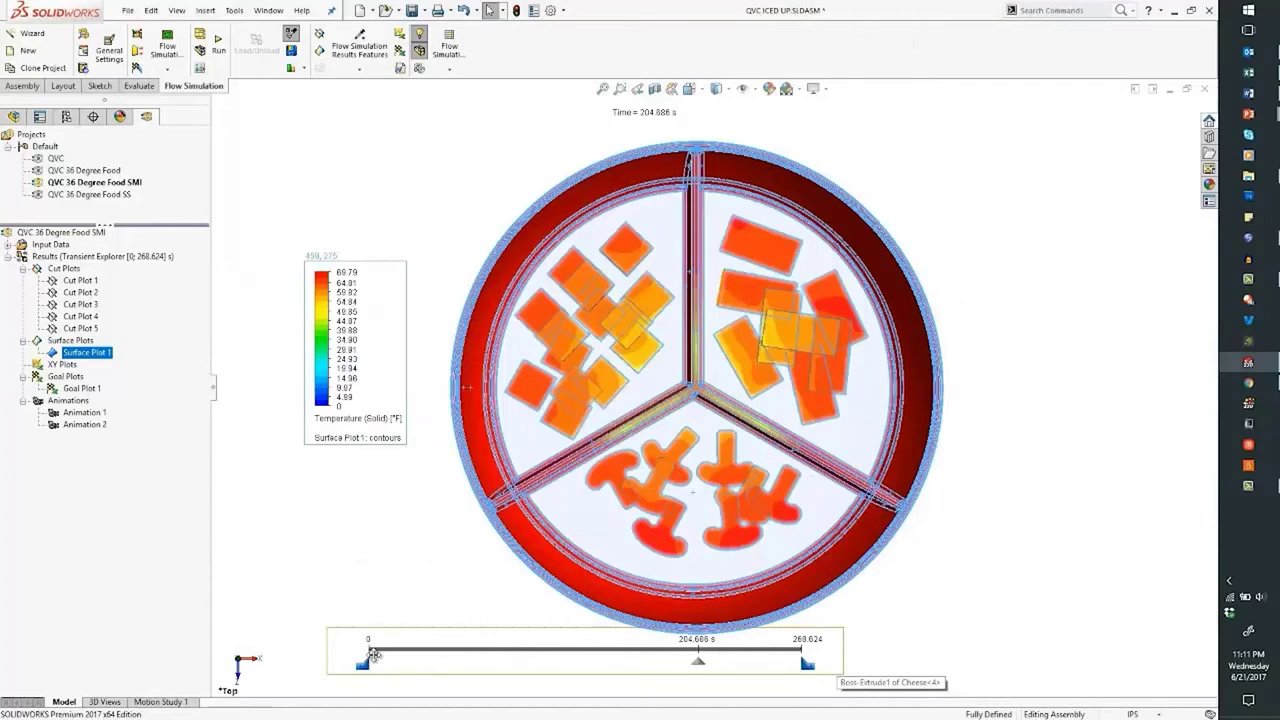
{"action": "left_click", "coordinate": [380, 656]}
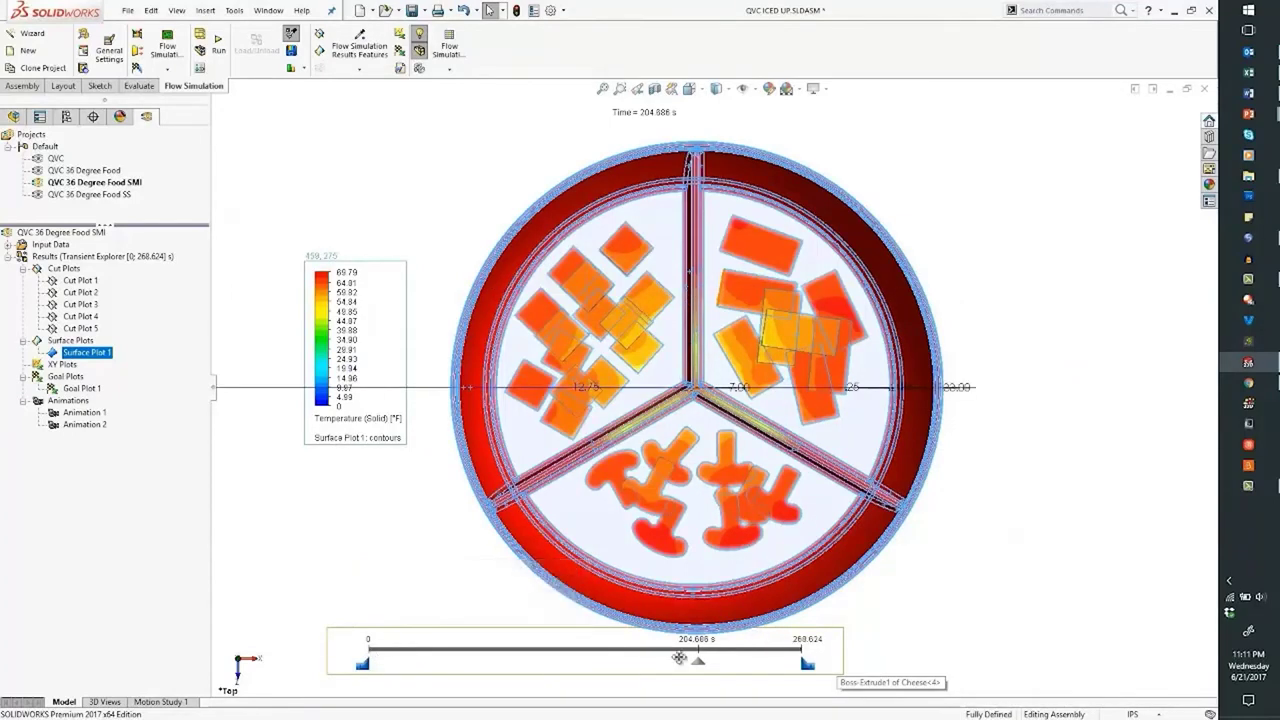
{"action": "mouse_move", "coordinate": [699, 665]}
{"action": "left_mouse_down"}
{"action": "mouse_move", "coordinate": [376, 662]}
{"action": "mouse_move", "coordinate": [578, 668]}
{"action": "left_mouse_up"}
{"action": "left_click", "coordinate": [354, 554]}
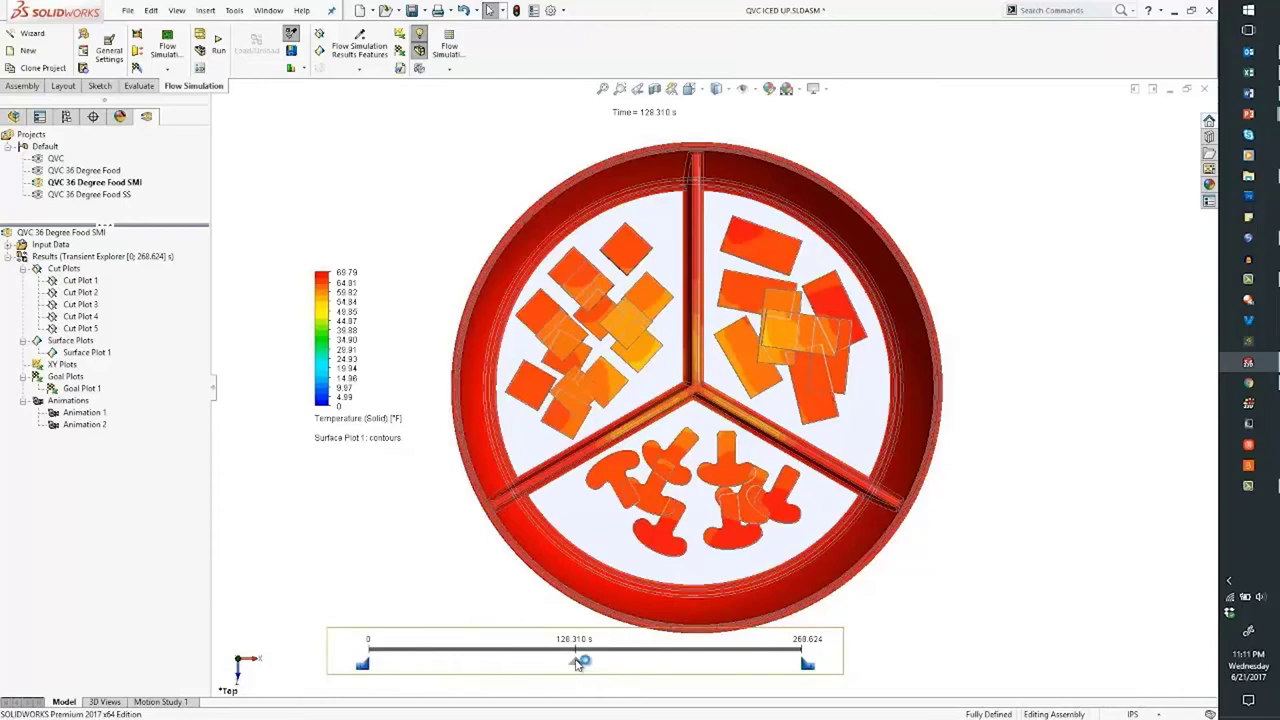
{"action": "left_click_drag", "start_coordinate": [668, 668], "coordinate": [775, 668]}
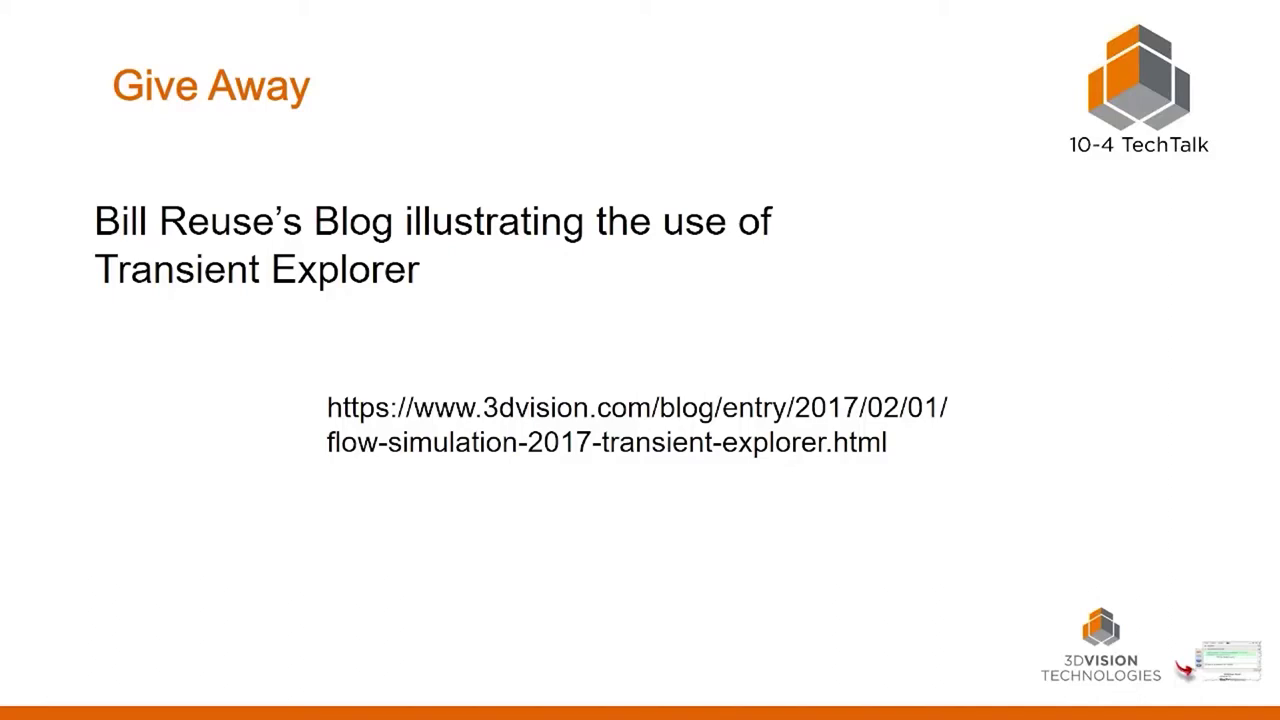
{"action": "key", "text": "Right"}
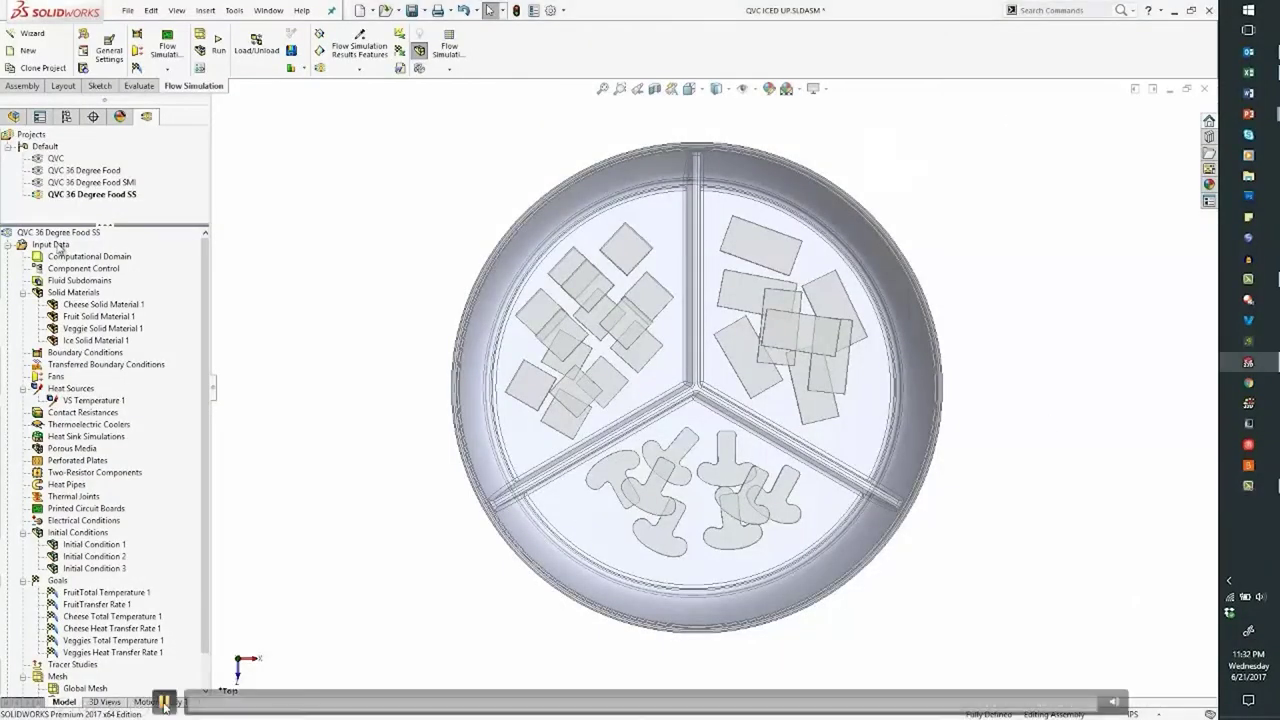
Check the analysis type and physical features in the General Settings of the QVC 36 Degree Food SS project
{"action": "right_click", "coordinate": [57, 244]}
{"action": "left_click", "coordinate": [125, 256]}
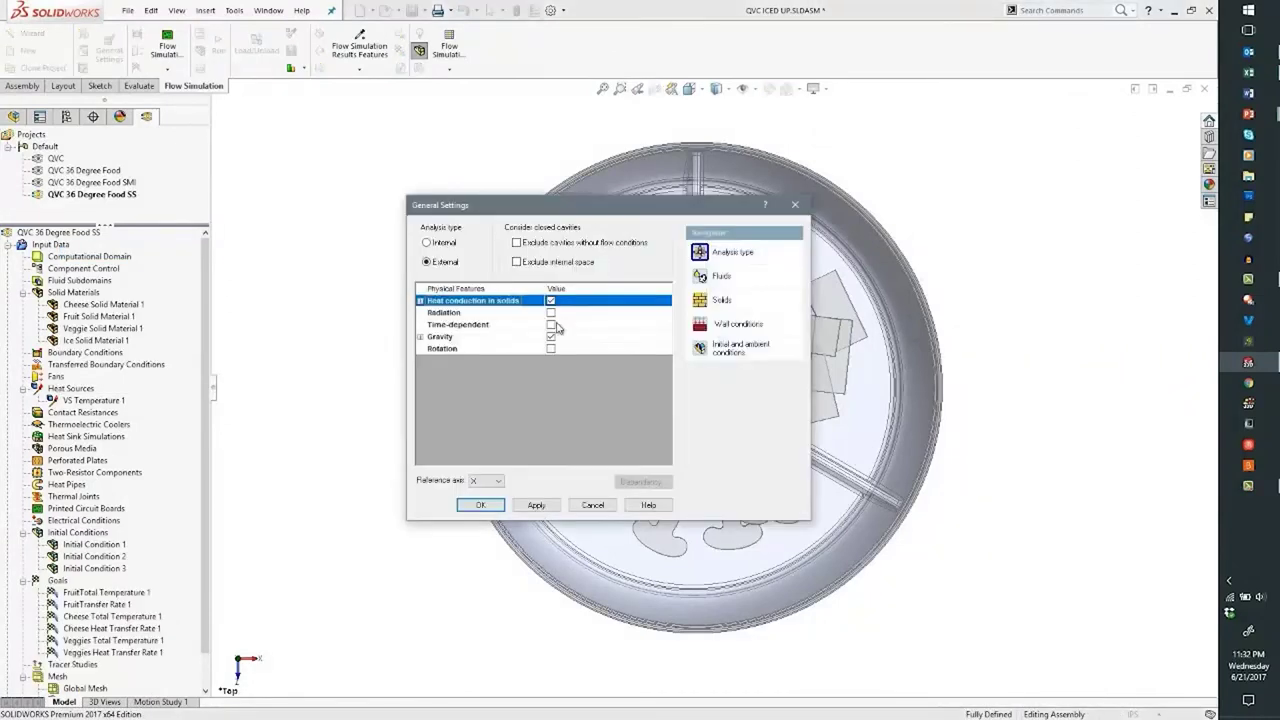
{"action": "left_click", "coordinate": [795, 204]}
Load the results of the QVC 36 Degree Food SS project
{"action": "left_click", "coordinate": [9, 245]}
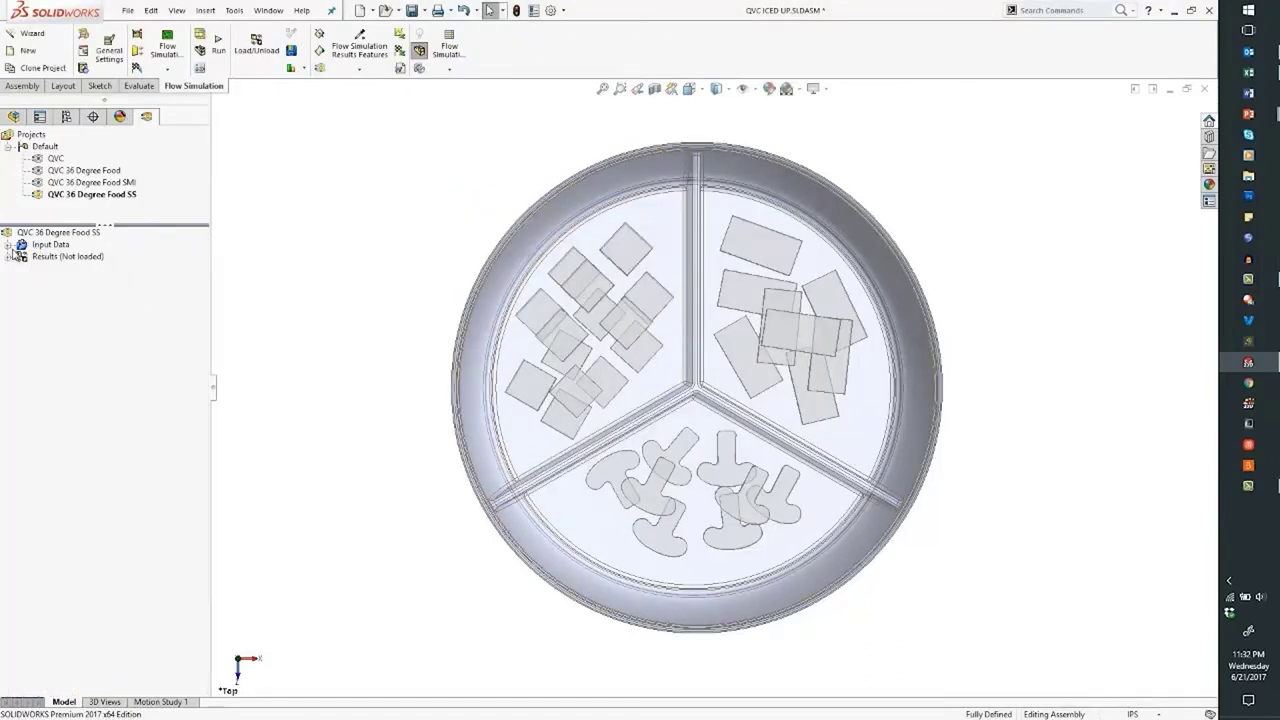
{"action": "left_click", "coordinate": [8, 257]}
{"action": "right_click", "coordinate": [86, 258]}
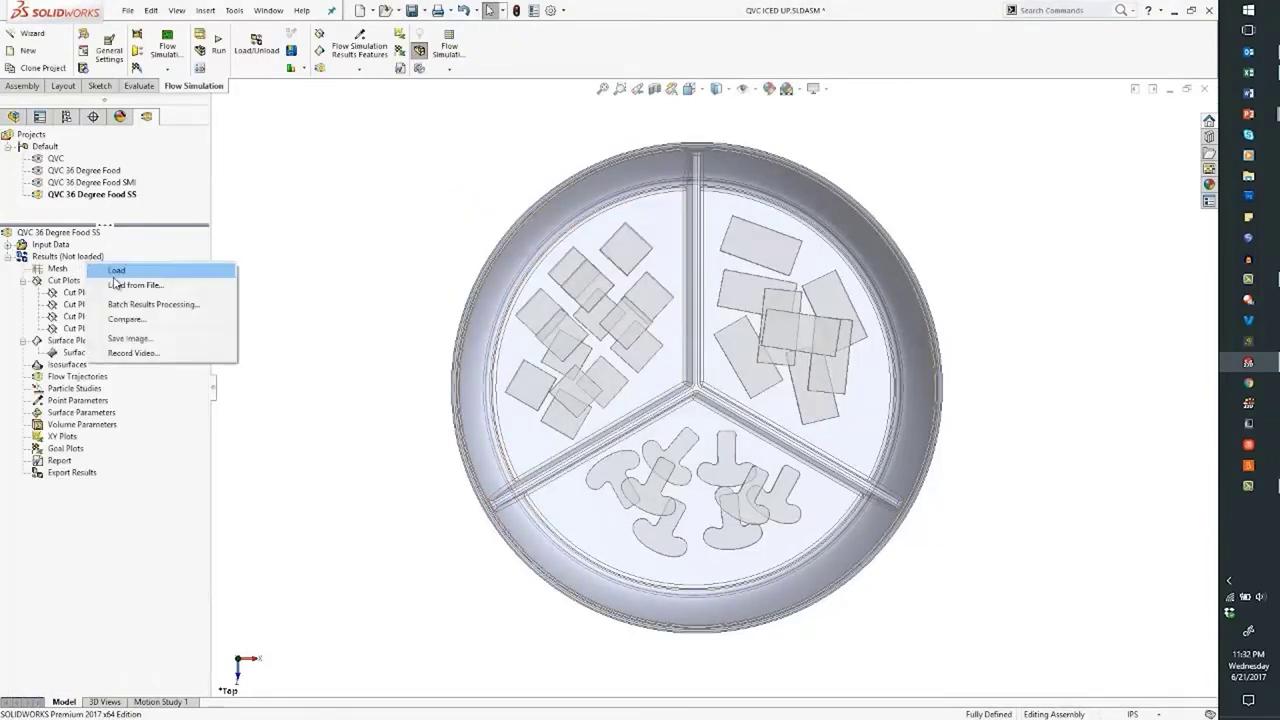
{"action": "left_click", "coordinate": [117, 270]}
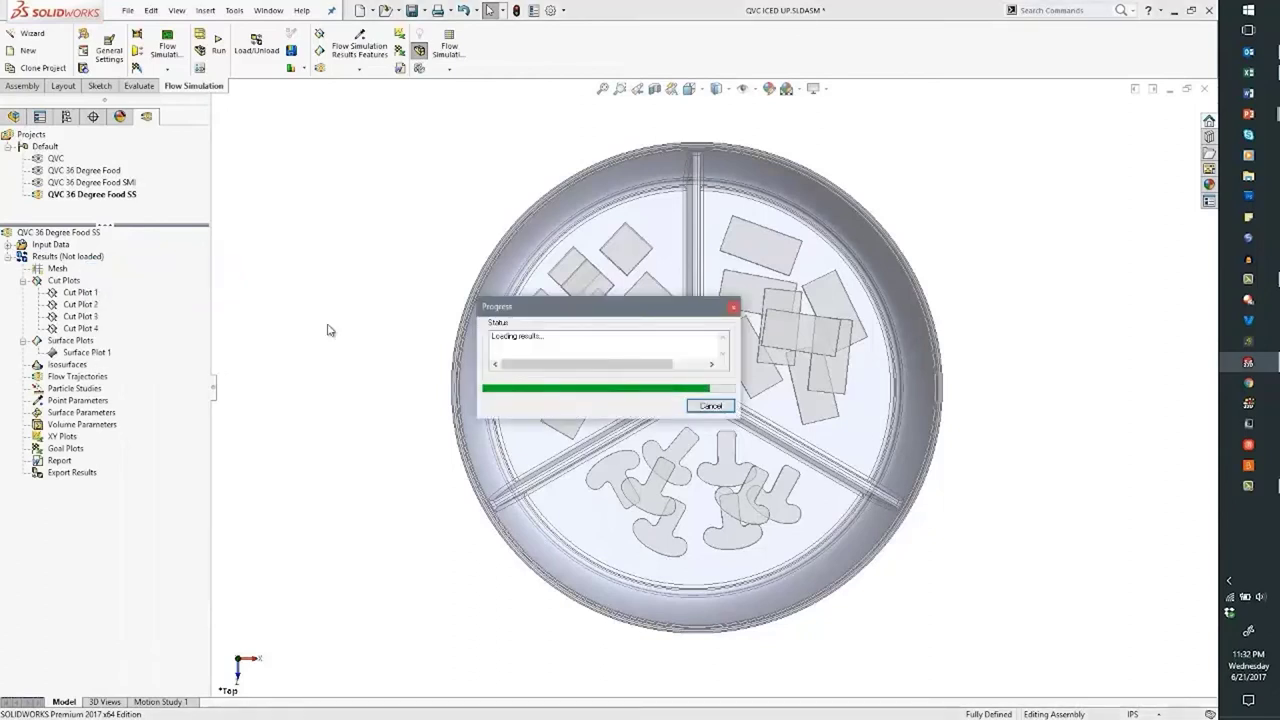
Show Surface Plot 1 and probe the solid temperature on the food and platter base
{"action": "left_click", "coordinate": [103, 353]}
{"action": "right_click", "coordinate": [103, 353]}
{"action": "left_click", "coordinate": [146, 378]}
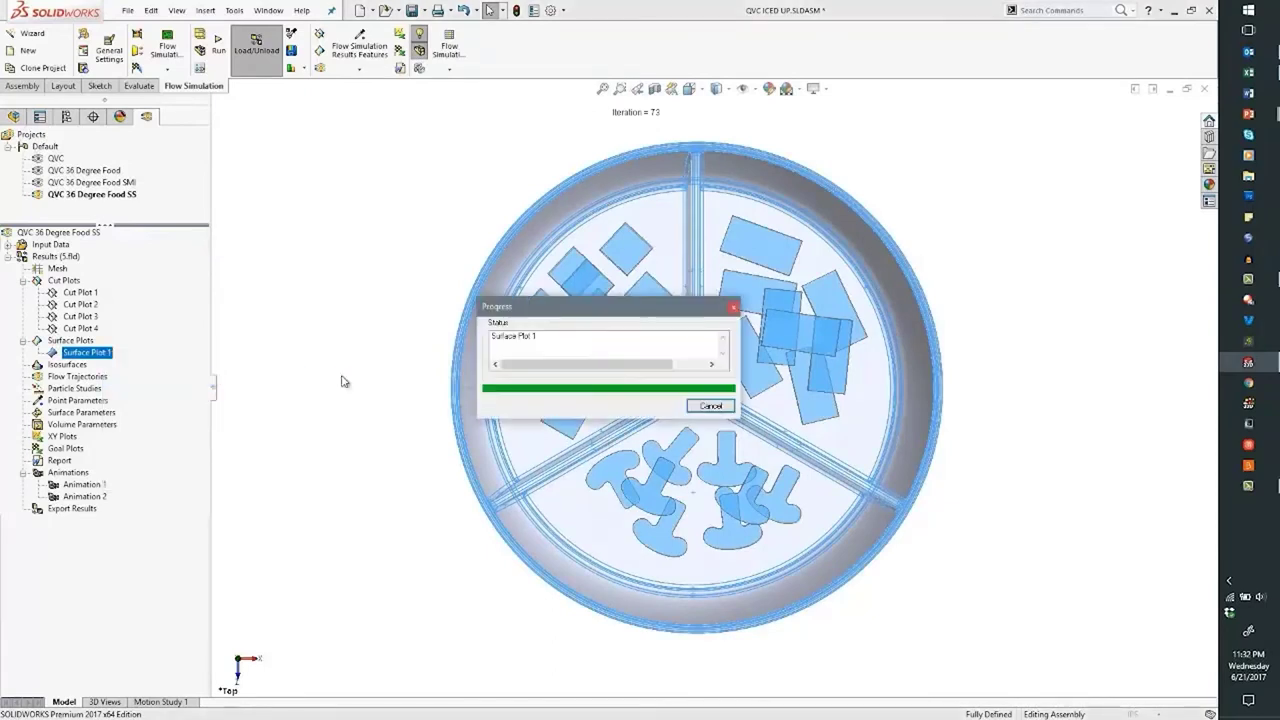
{"action": "left_click", "coordinate": [342, 380]}
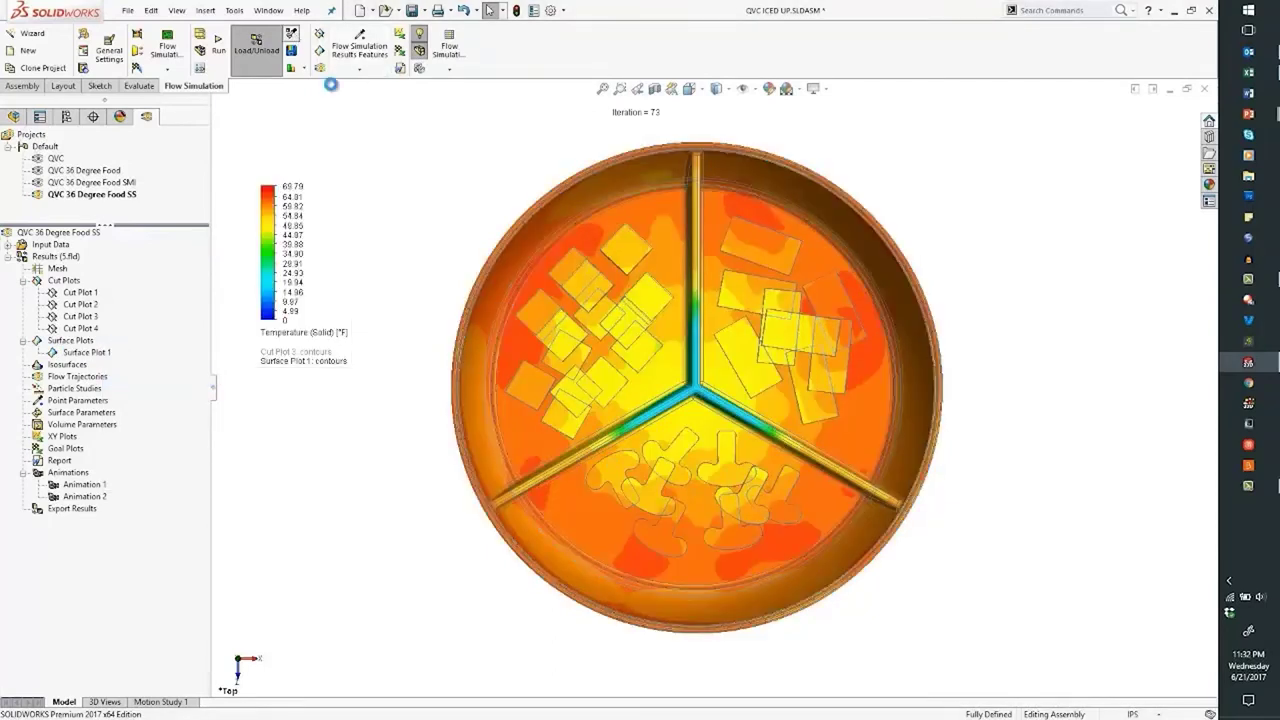
{"action": "mouse_move", "coordinate": [652, 300]}
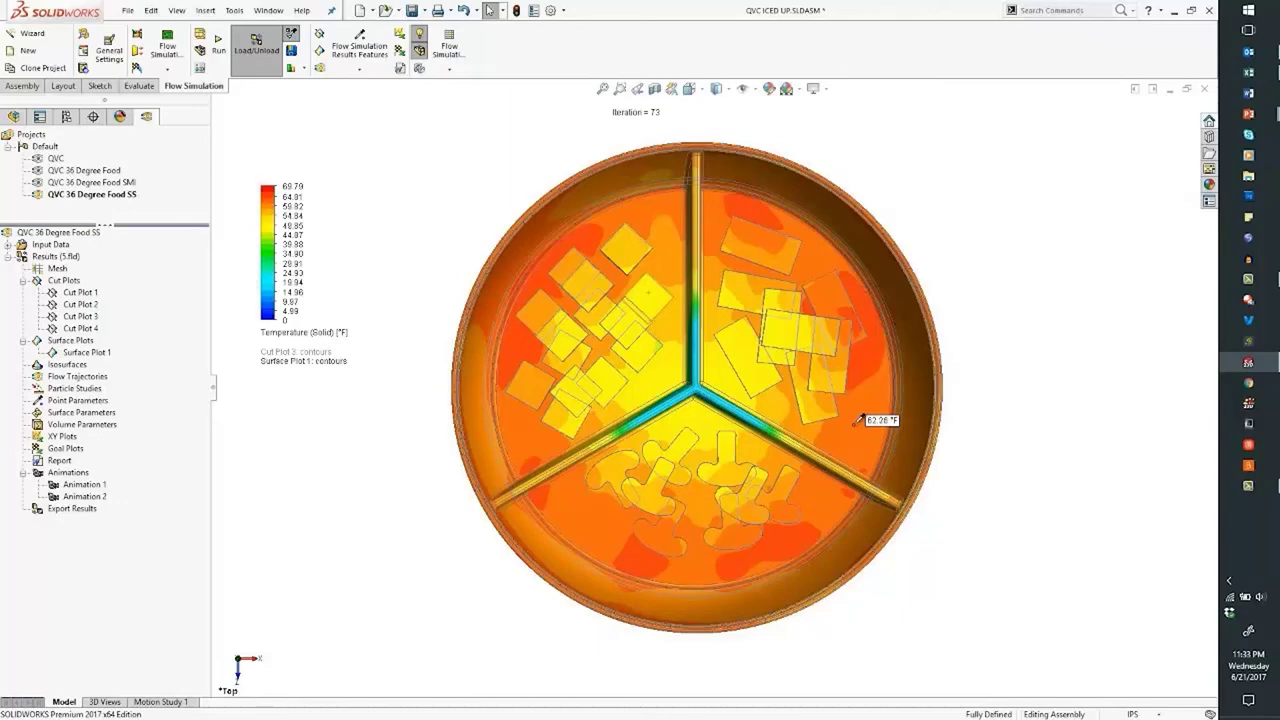
Show Cut Plot 3 together with the surface plot in a tilted view of the platter
{"action": "middle_click_drag", "start_coordinate": [351, 494], "coordinate": [353, 330]}
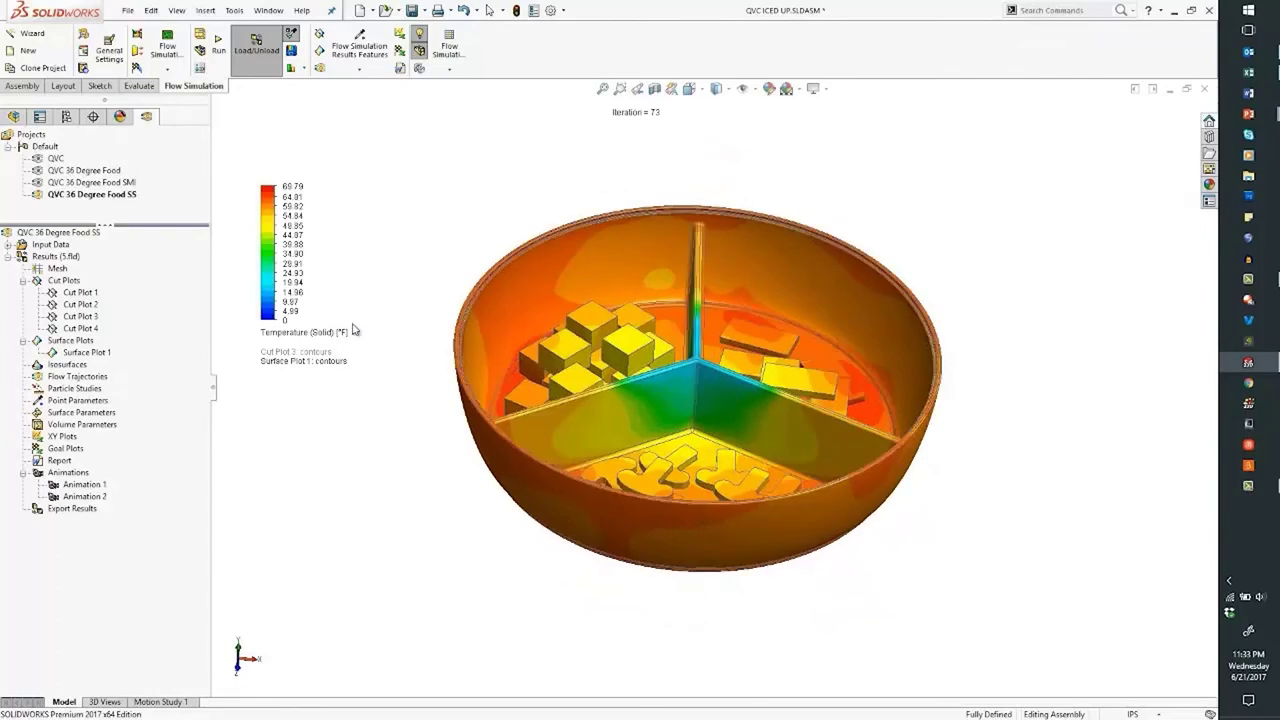
{"action": "right_click", "coordinate": [80, 316]}
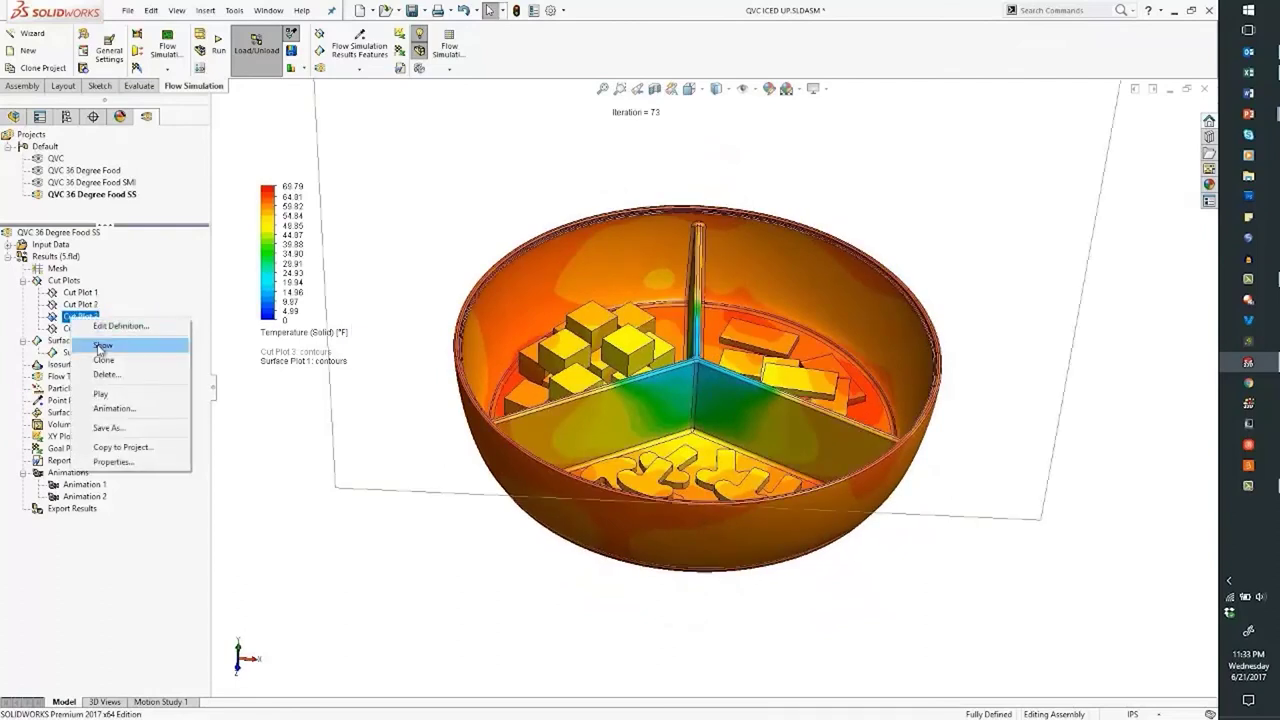
{"action": "left_click", "coordinate": [102, 346]}
{"action": "left_click", "coordinate": [256, 493]}
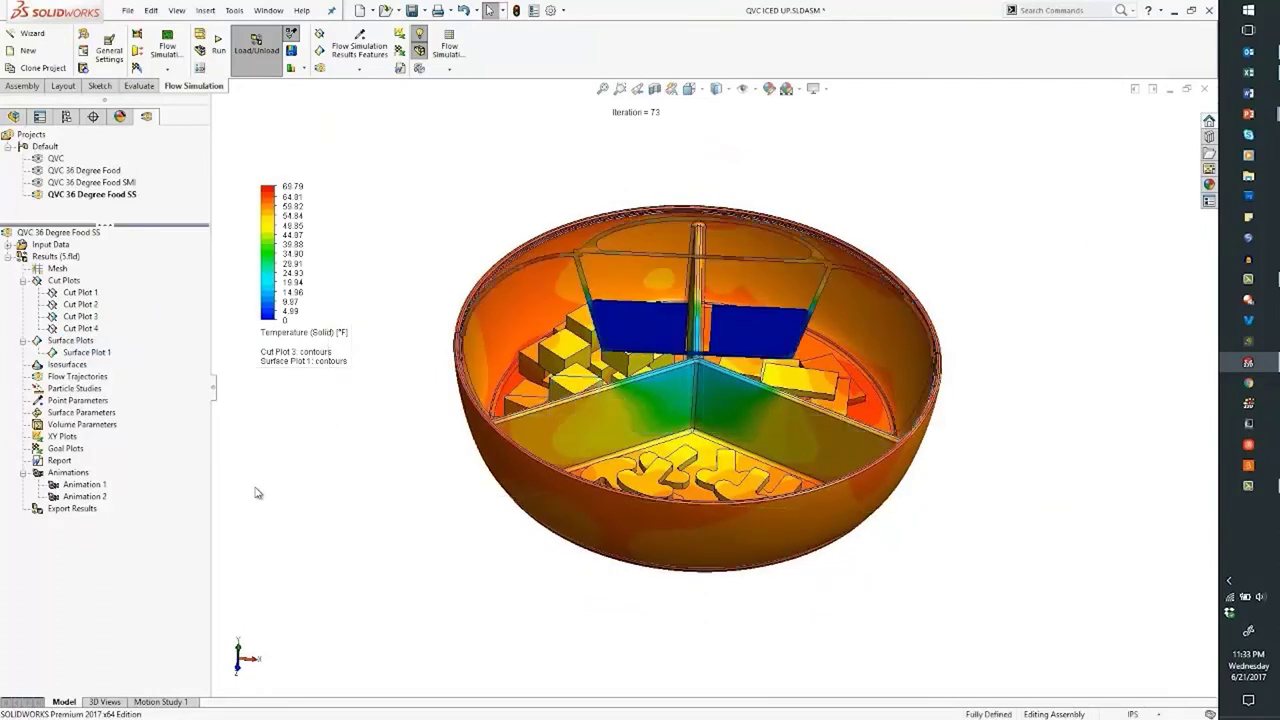
Show the horizontal temperature plane of Cut Plot 4 and move its colour legend clear of the model
{"action": "right_click", "coordinate": [80, 328]}
{"action": "left_click", "coordinate": [122, 354]}
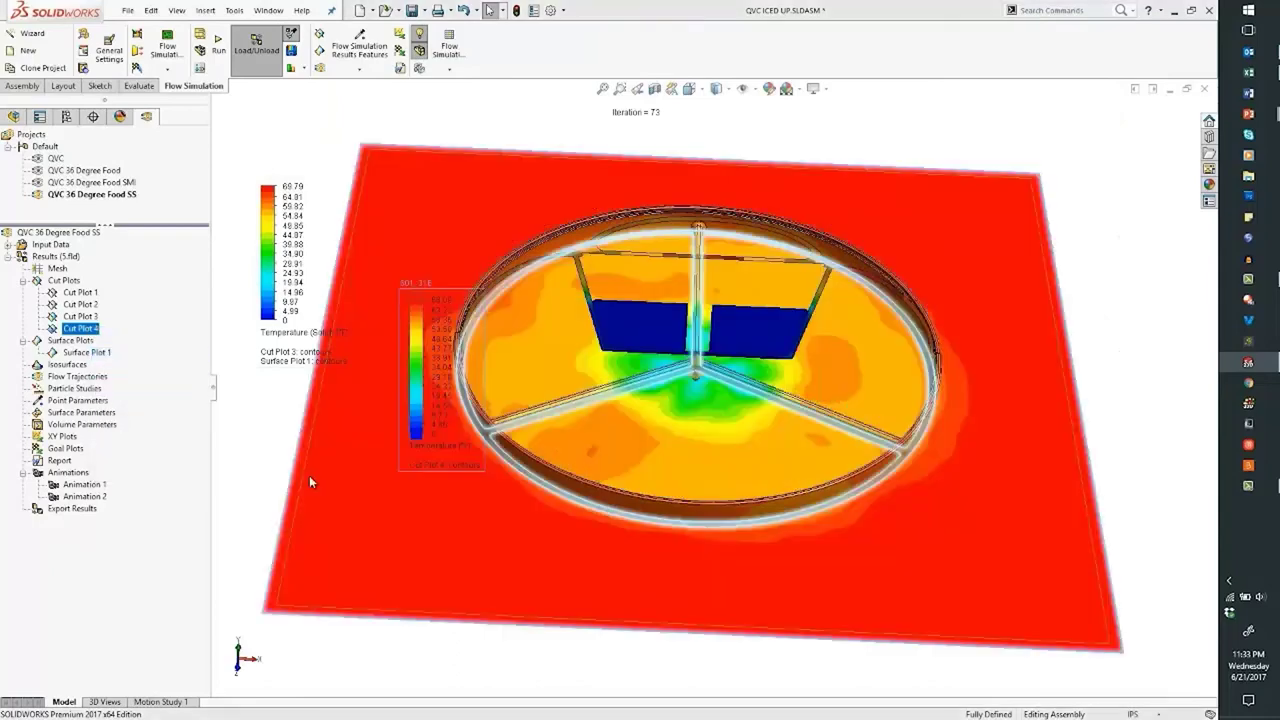
{"action": "middle_click_drag", "start_coordinate": [402, 492], "coordinate": [414, 376]}
{"action": "left_click_drag", "start_coordinate": [414, 376], "coordinate": [348, 181]}
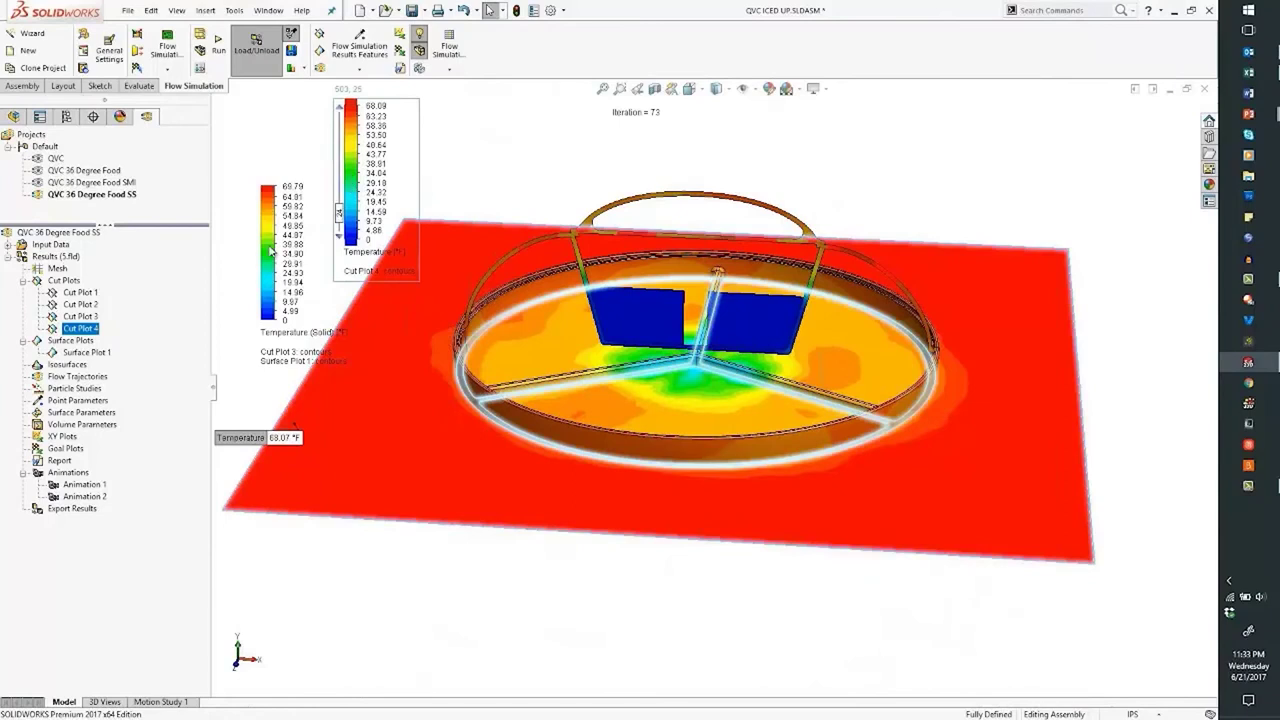
Play Cut Plot 4 to sweep its temperature plane through the platter and ice, then stop the playback
{"action": "right_click", "coordinate": [86, 329]}
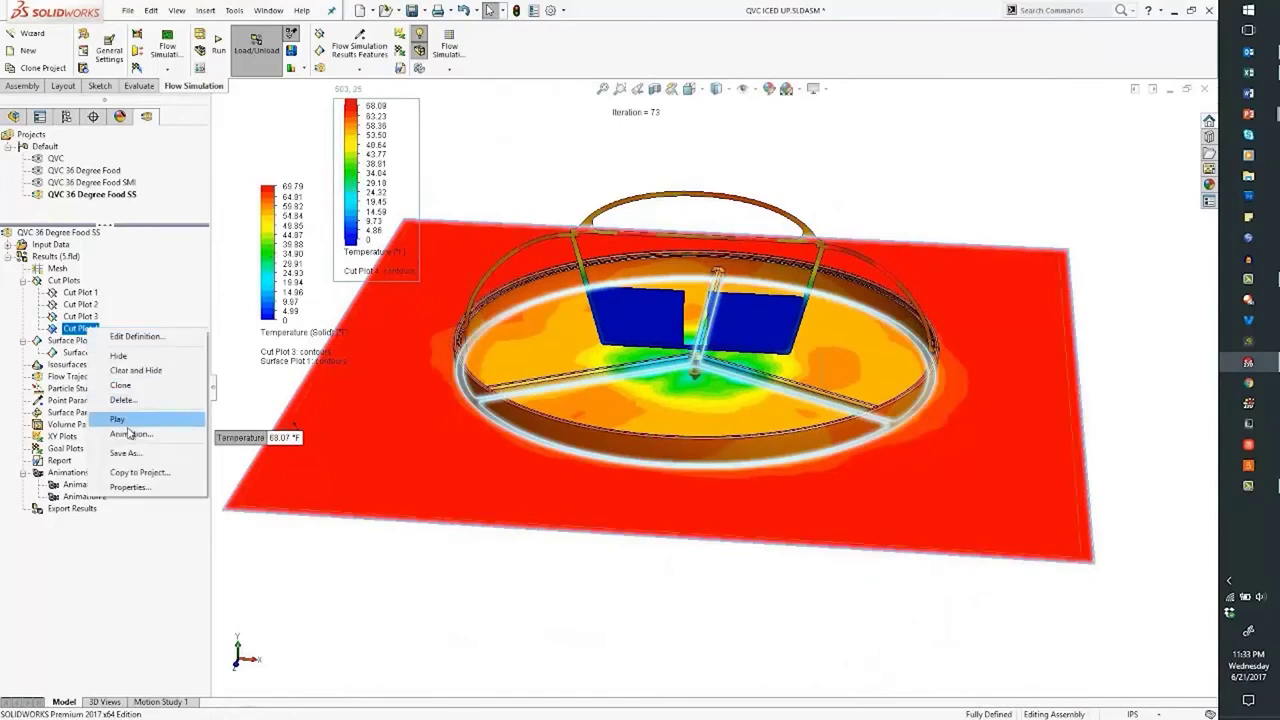
{"action": "left_click", "coordinate": [128, 422]}
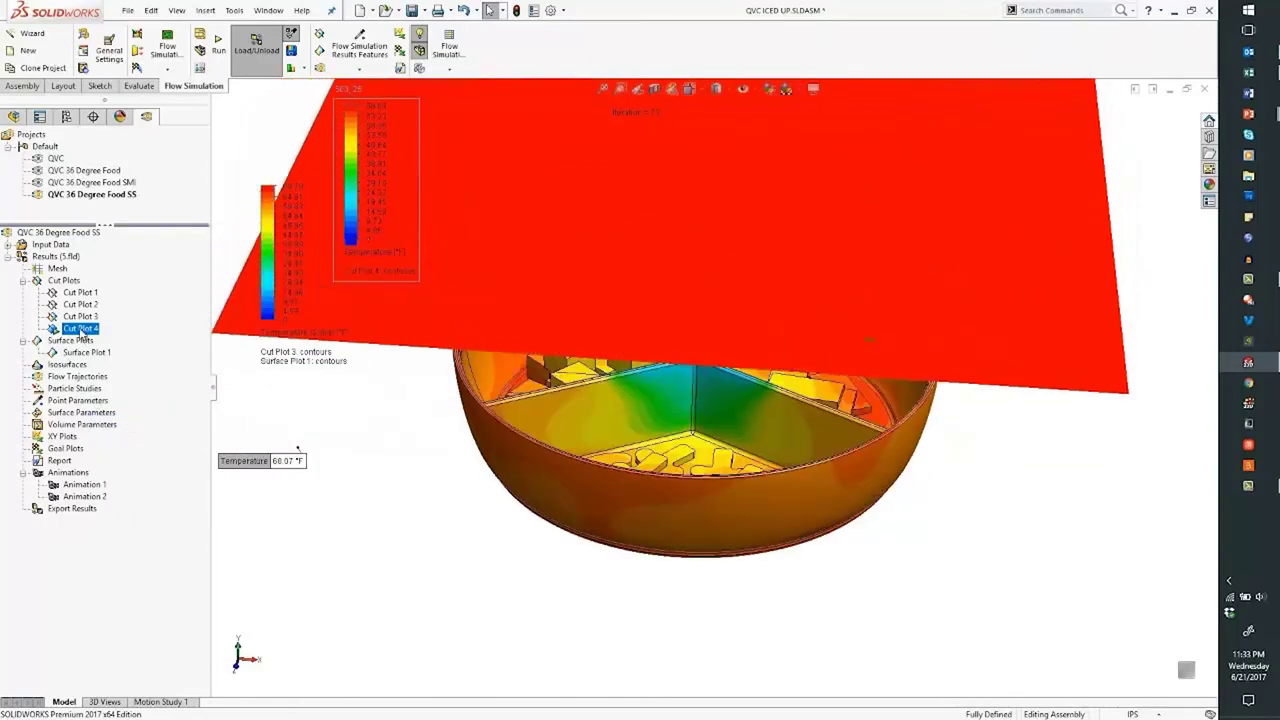
{"action": "right_click", "coordinate": [80, 329]}
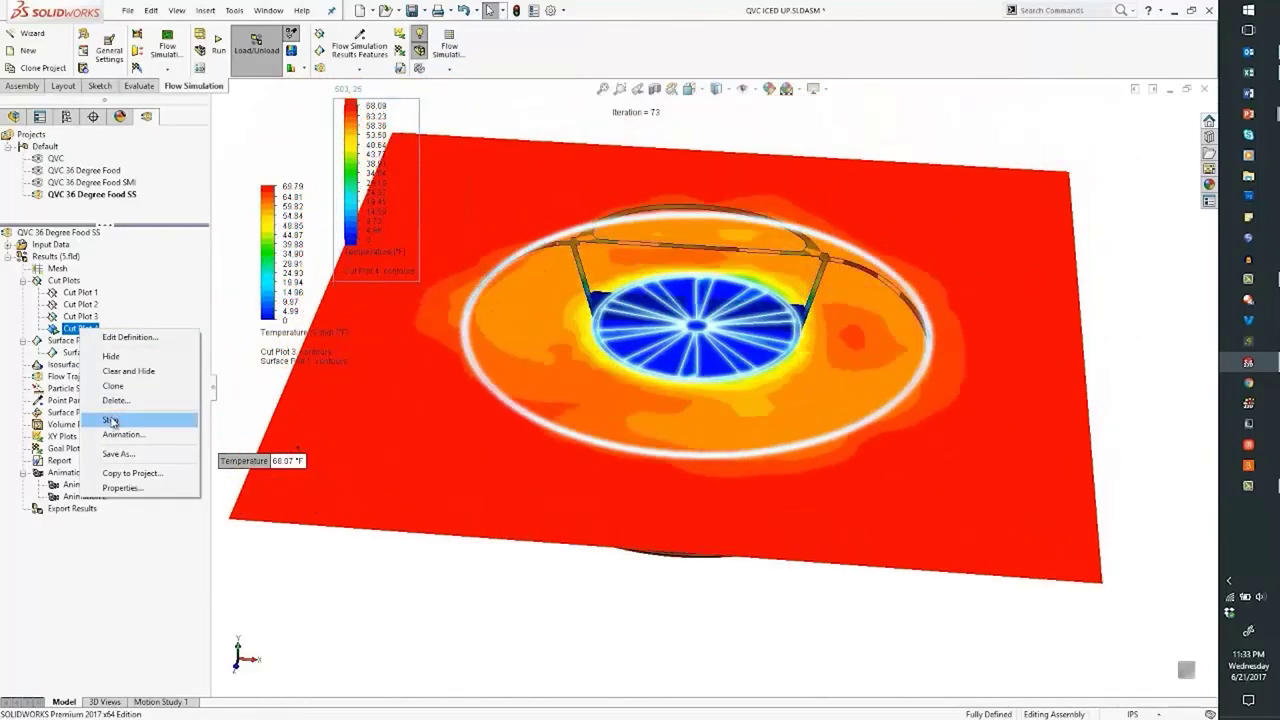
{"action": "left_click", "coordinate": [111, 421]}
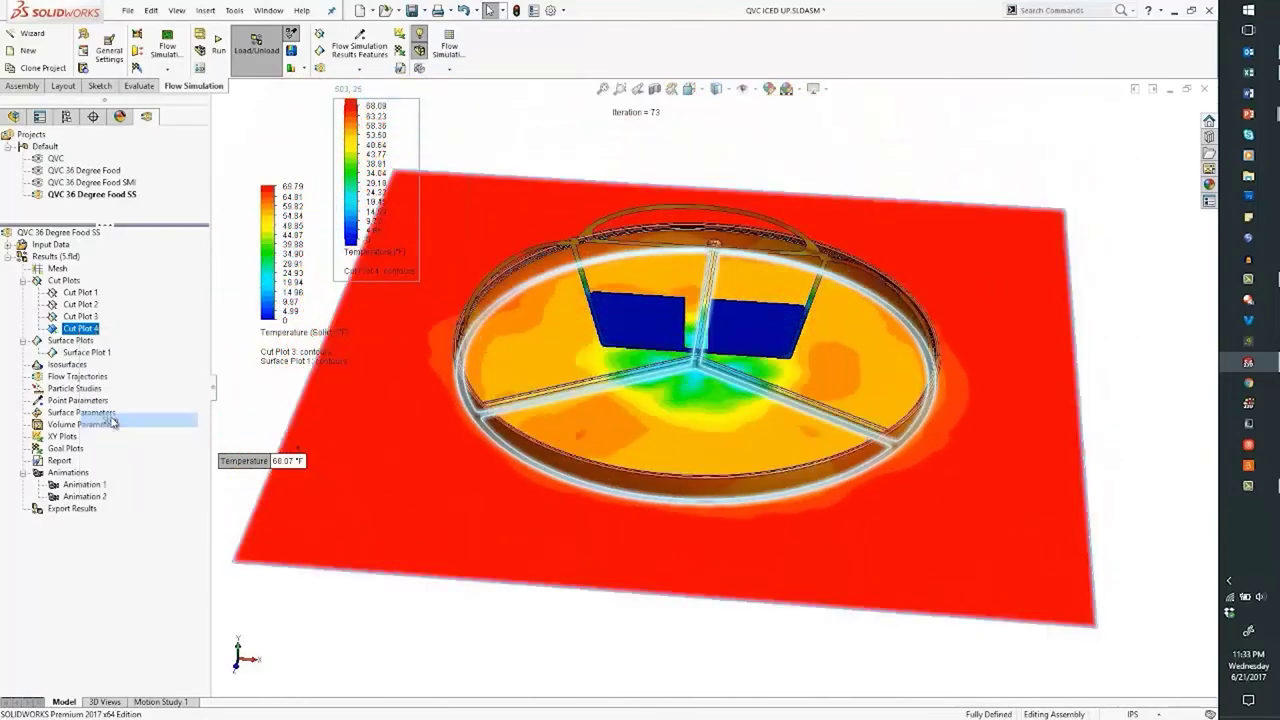
Hide Cut Plot 4, show the fluid temperature of Cut Plot 2, and probe temperatures close up around the ice and food
{"action": "right_click", "coordinate": [100, 331]}
{"action": "left_click", "coordinate": [126, 356]}
{"action": "right_click", "coordinate": [97, 304]}
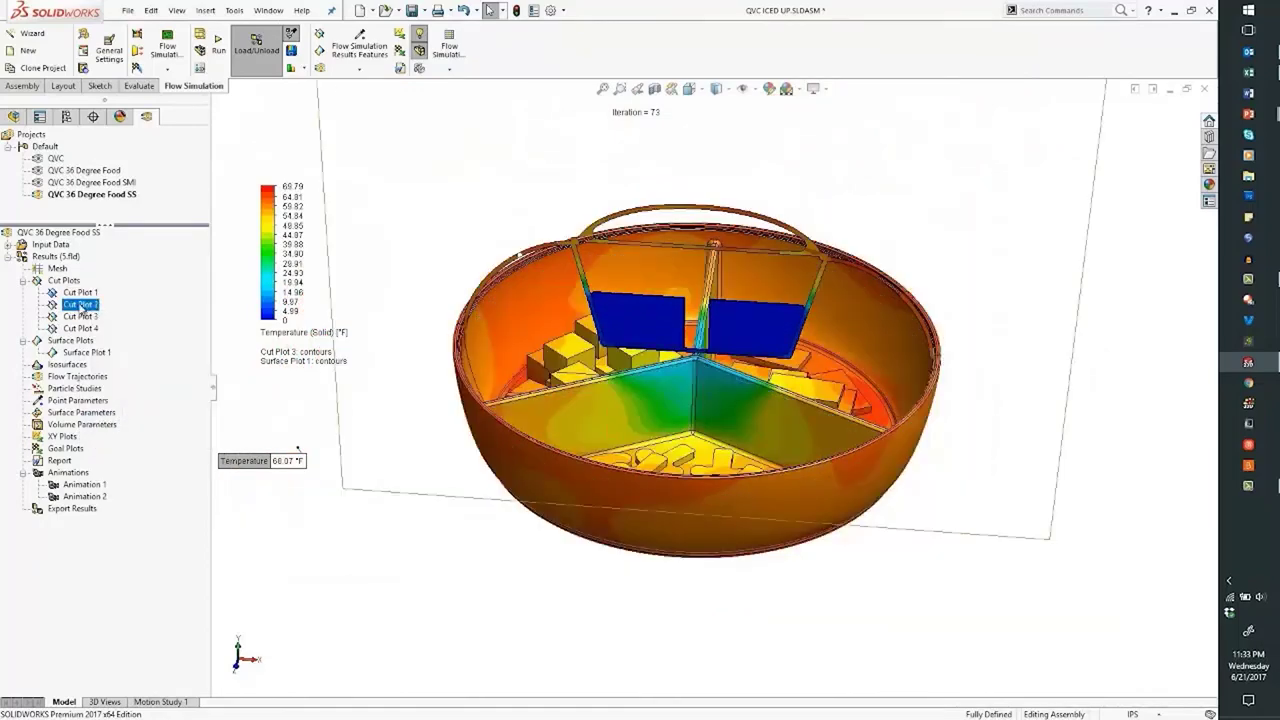
{"action": "left_click", "coordinate": [112, 333]}
{"action": "mouse_move", "coordinate": [486, 600]}
{"action": "middle_mouse_down"}
{"action": "mouse_move", "coordinate": [481, 517]}
{"action": "mouse_move", "coordinate": [494, 603]}
{"action": "middle_mouse_up"}
{"action": "scroll", "coordinate": [665, 355], "scroll_direction": "down", "scroll_amount": 4}
{"action": "scroll", "coordinate": [665, 355], "scroll_direction": "down", "scroll_amount": 2}
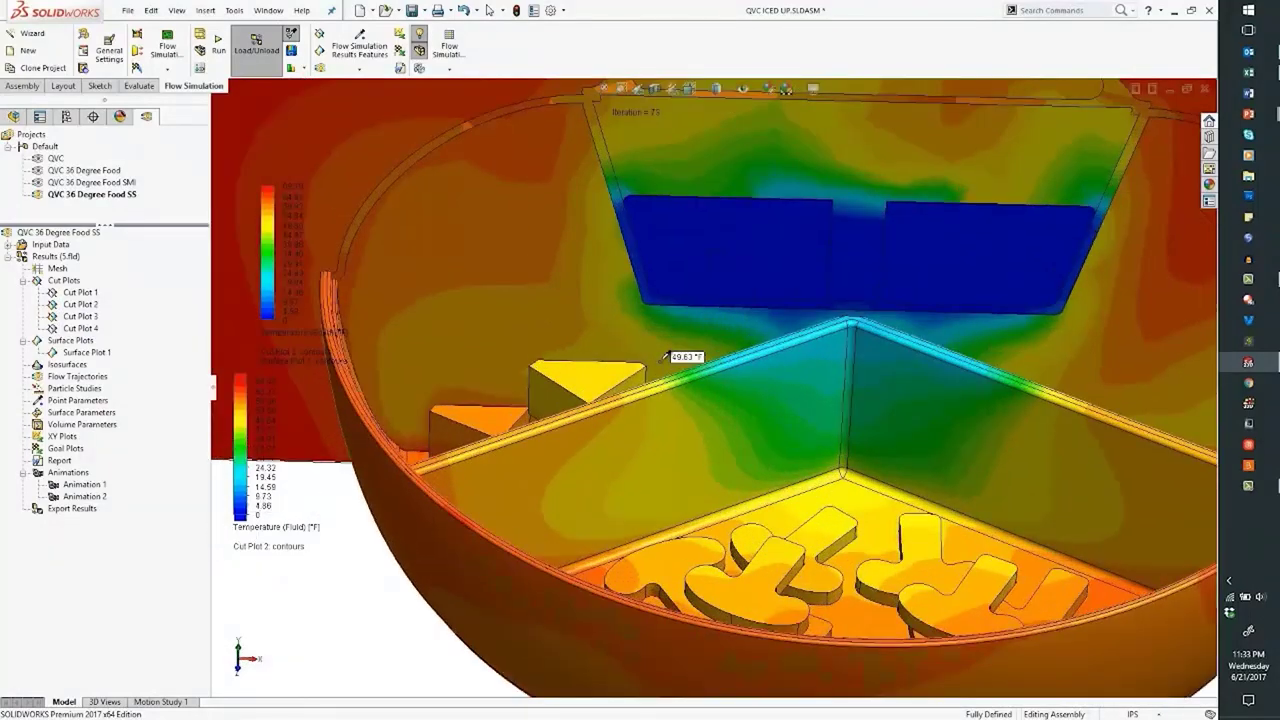
{"action": "scroll", "coordinate": [677, 354], "scroll_direction": "down", "scroll_amount": 2}
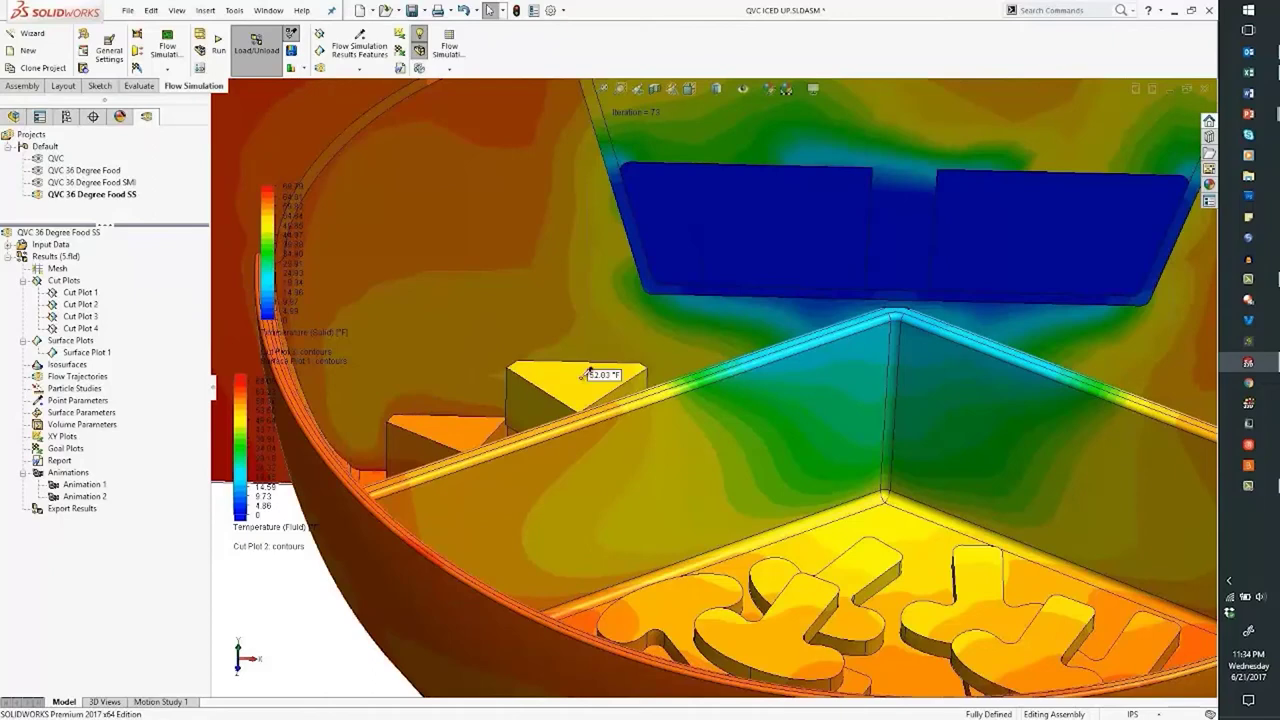
{"action": "scroll", "coordinate": [622, 320], "scroll_direction": "up", "scroll_amount": 8}
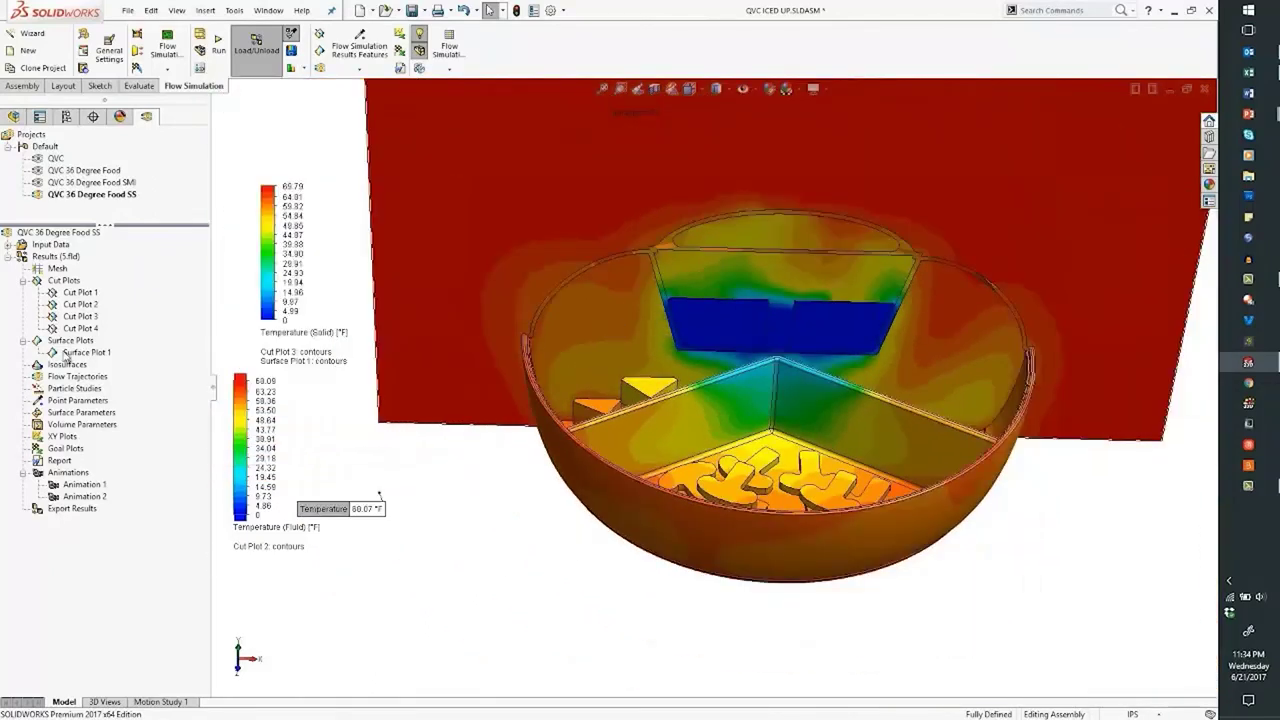
Hide Surface Plot 1, Cut Plot 3 and Cut Plot 2 to leave the platter without result plots
{"action": "right_click", "coordinate": [66, 353]}
{"action": "left_click", "coordinate": [110, 391]}
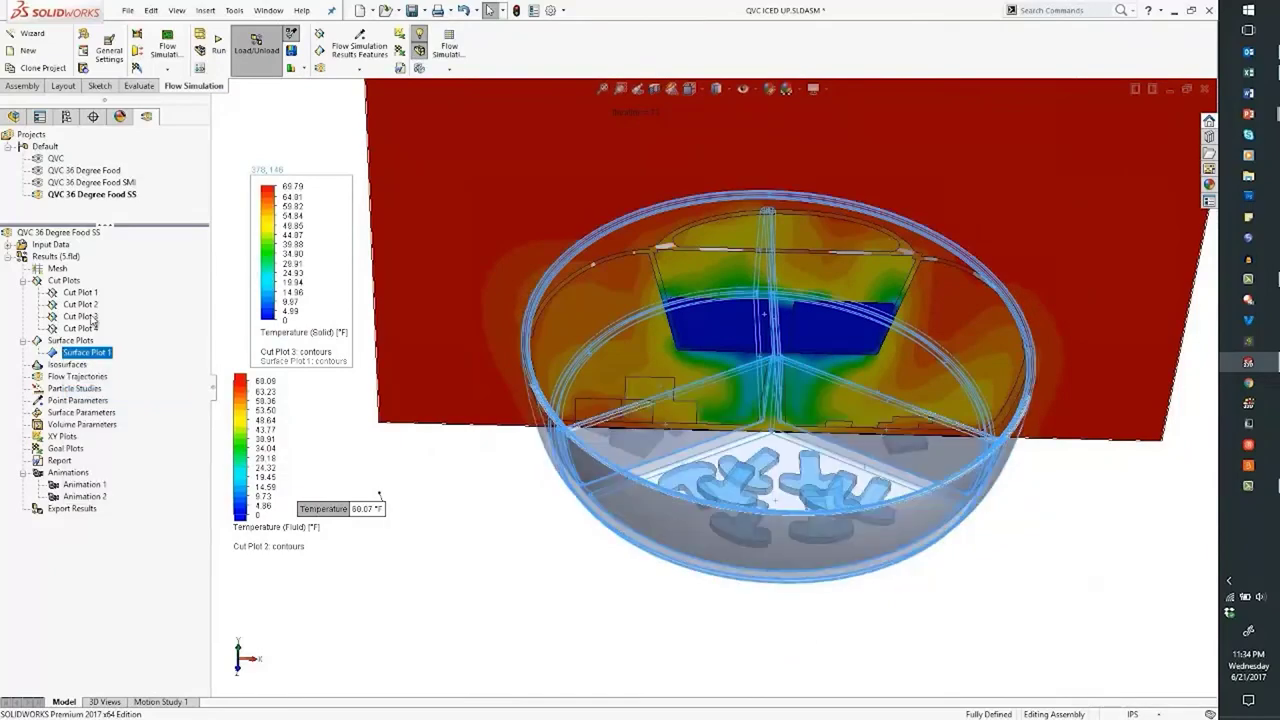
{"action": "right_click", "coordinate": [95, 316]}
{"action": "left_click", "coordinate": [138, 357]}
{"action": "right_click", "coordinate": [88, 303]}
{"action": "left_click", "coordinate": [140, 344]}
Insert a goal plot with all fruit, cheese and veggie goals against iterations, and show its summary table
{"action": "right_click", "coordinate": [66, 449]}
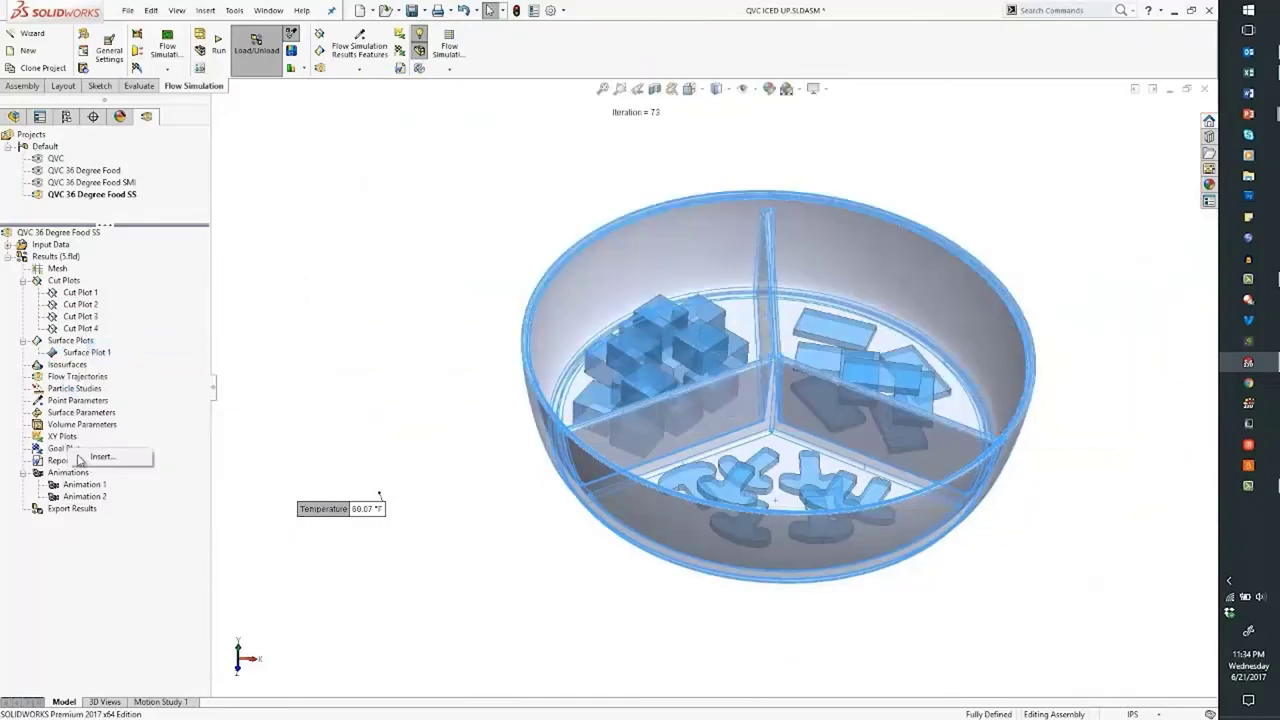
{"action": "left_click", "coordinate": [100, 458]}
{"action": "left_click", "coordinate": [31, 213]}
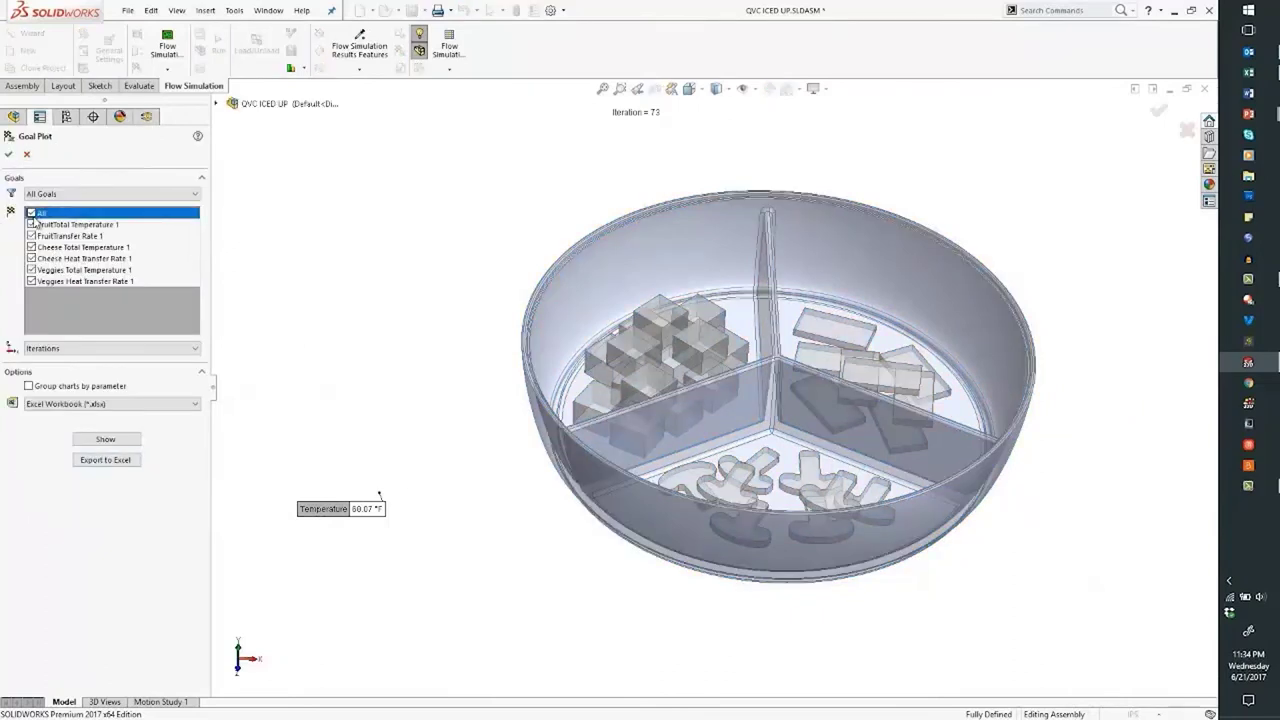
{"action": "left_click", "coordinate": [106, 439]}
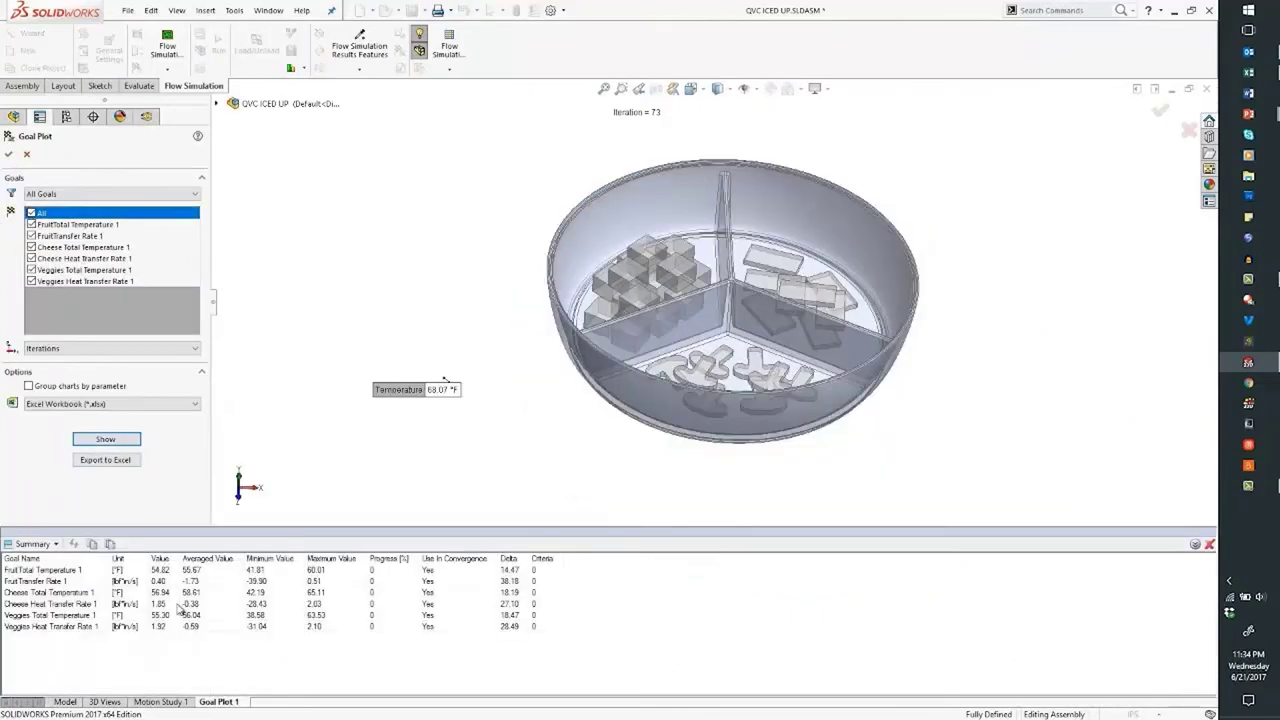